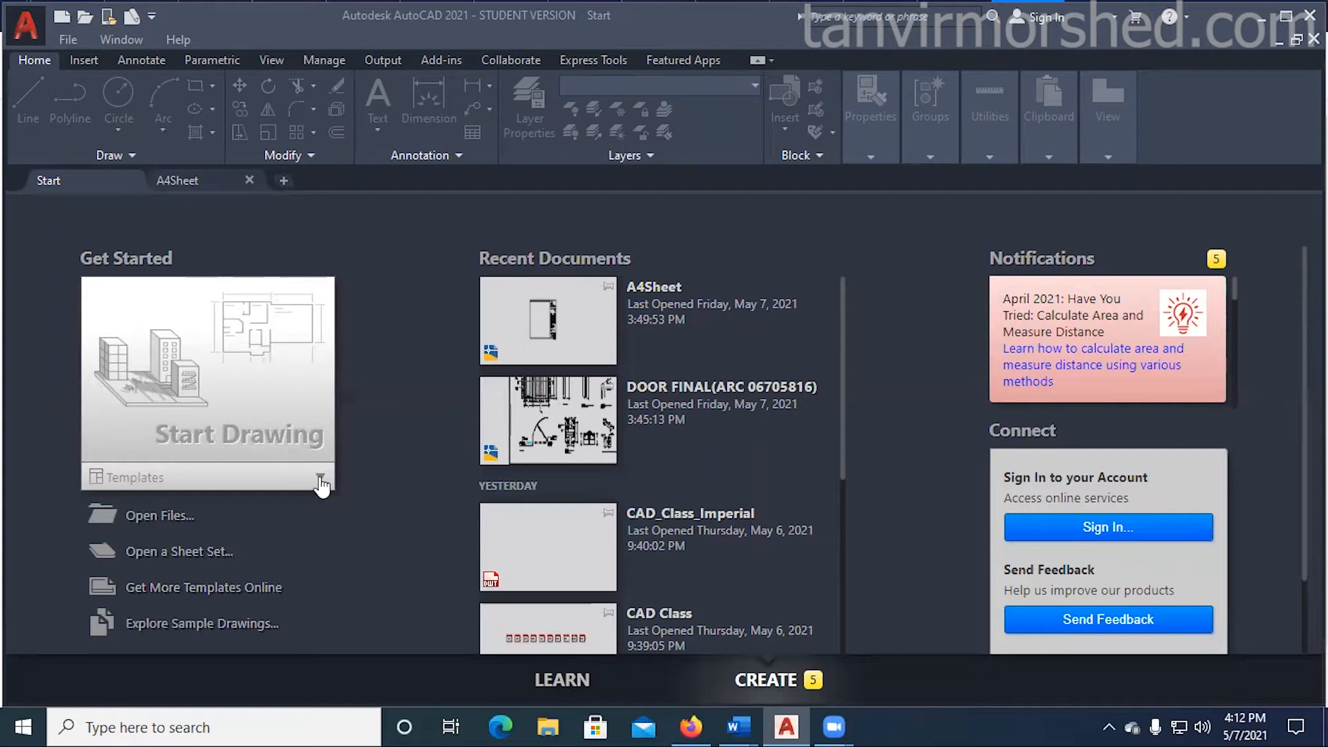
- Start a new drawing from the acadiso.dwt template and turn off the grid display
left_click(320, 479)
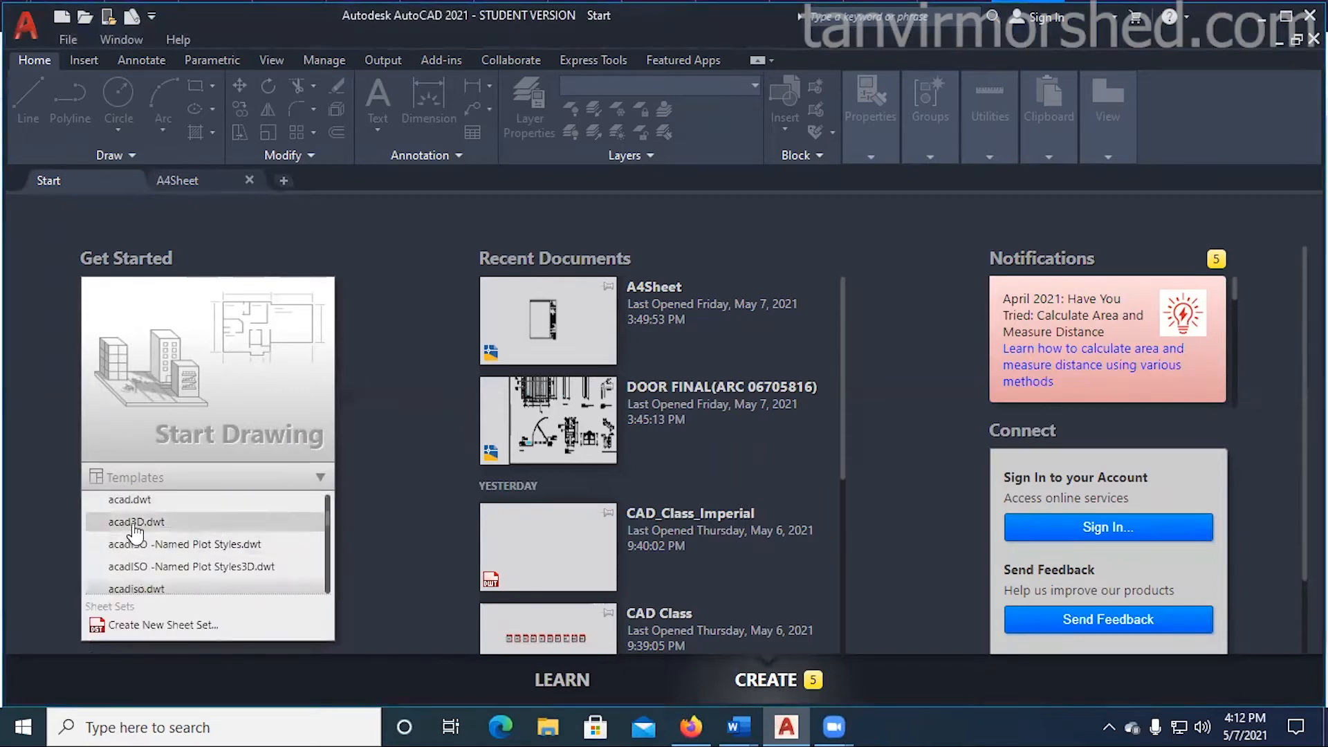
left_click(136, 589)
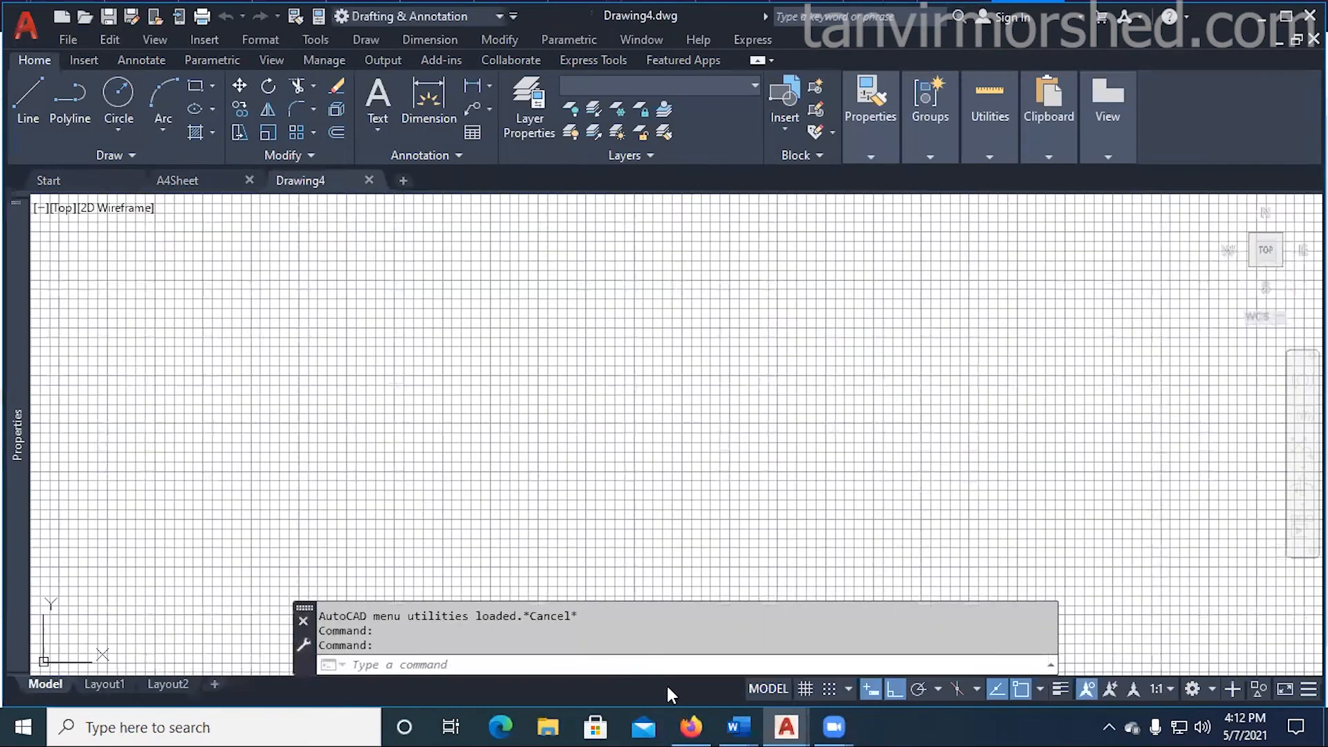
left_click(804, 689)
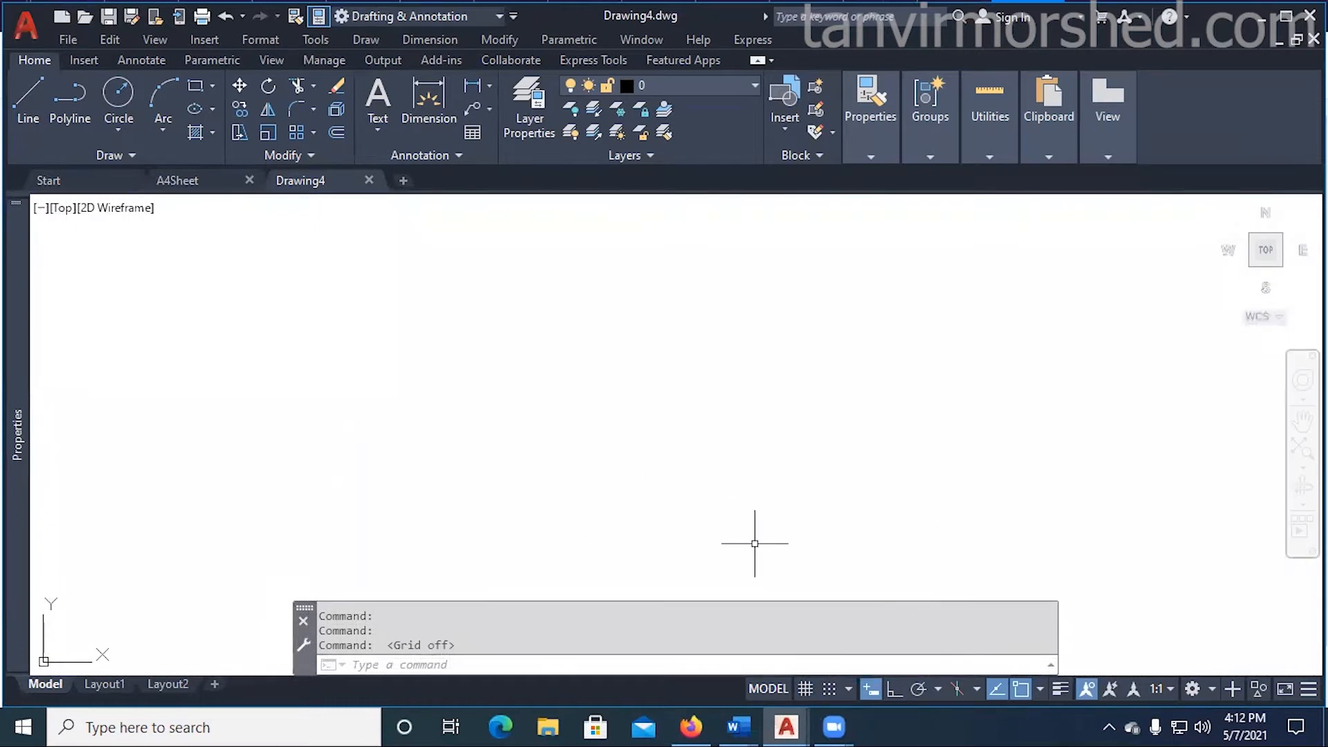
- Check the drawing's length, angle and insertion scale units and accept the settings
type("u")
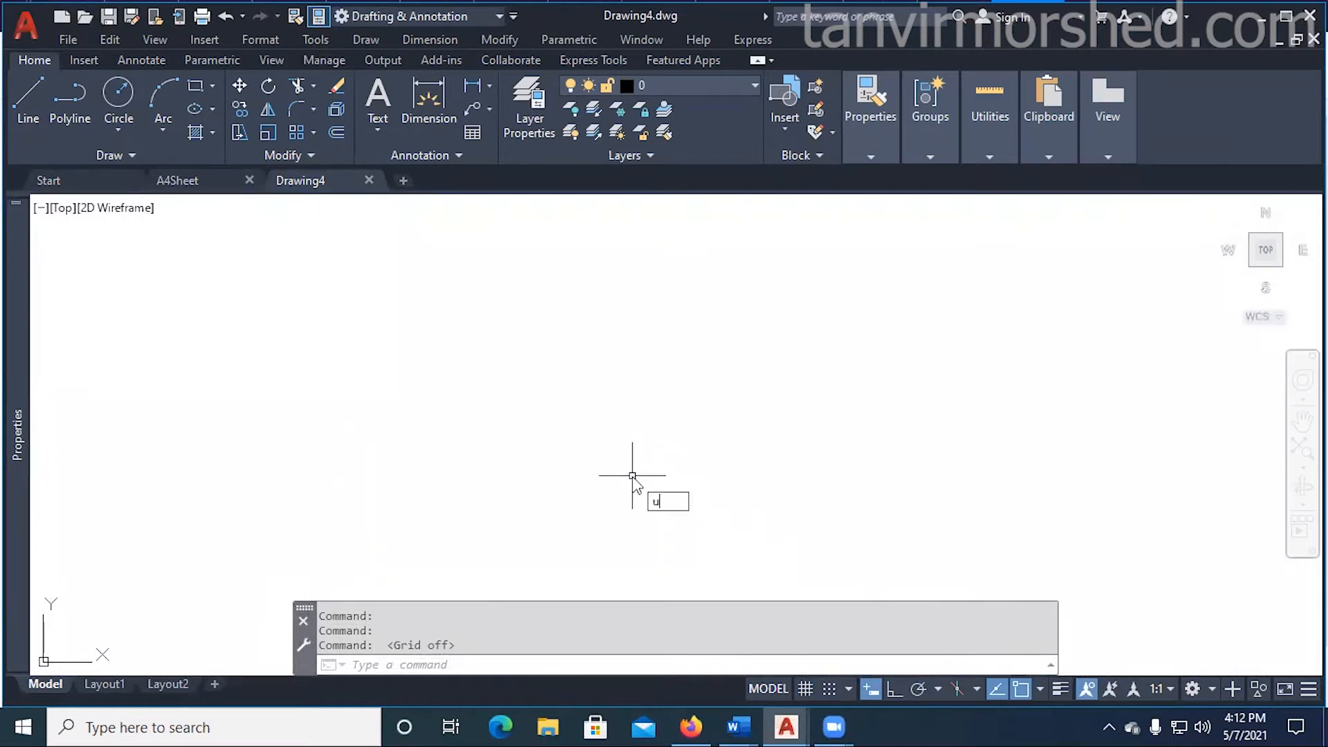
type("nits")
key("Return")
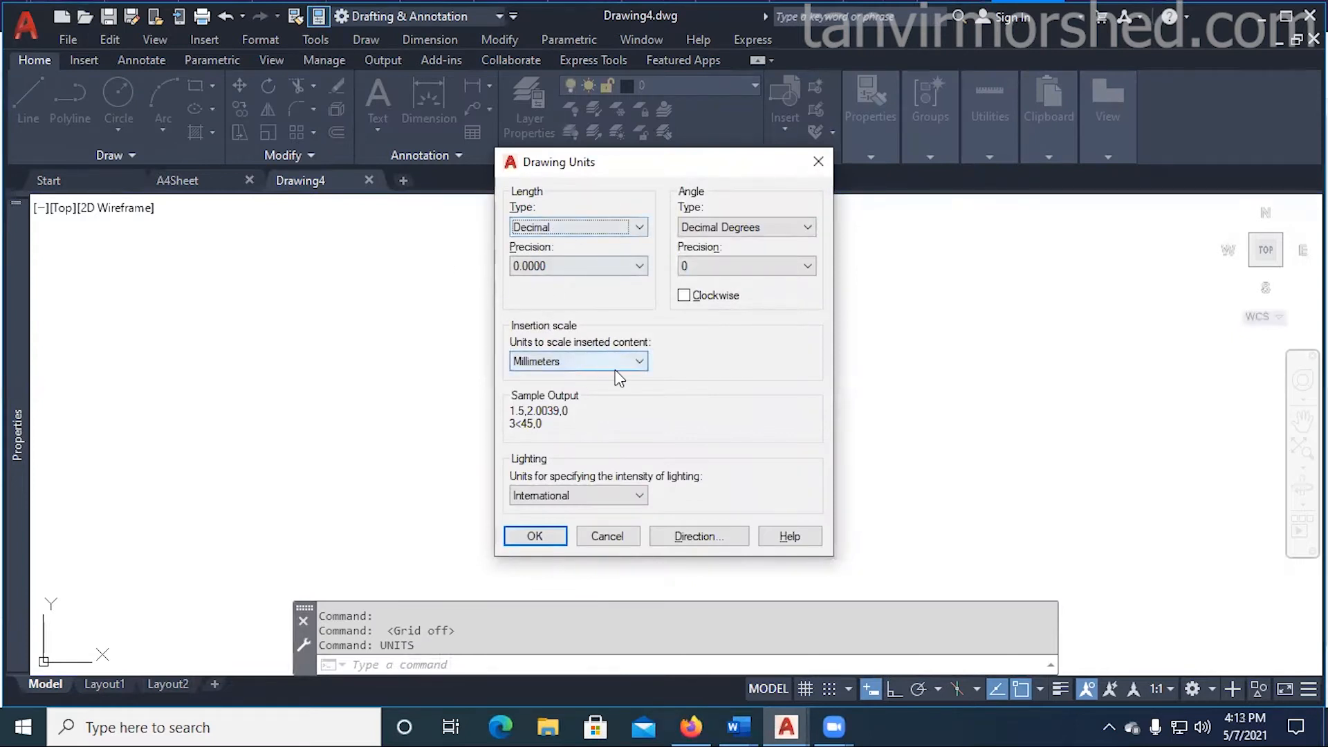
left_click(551, 536)
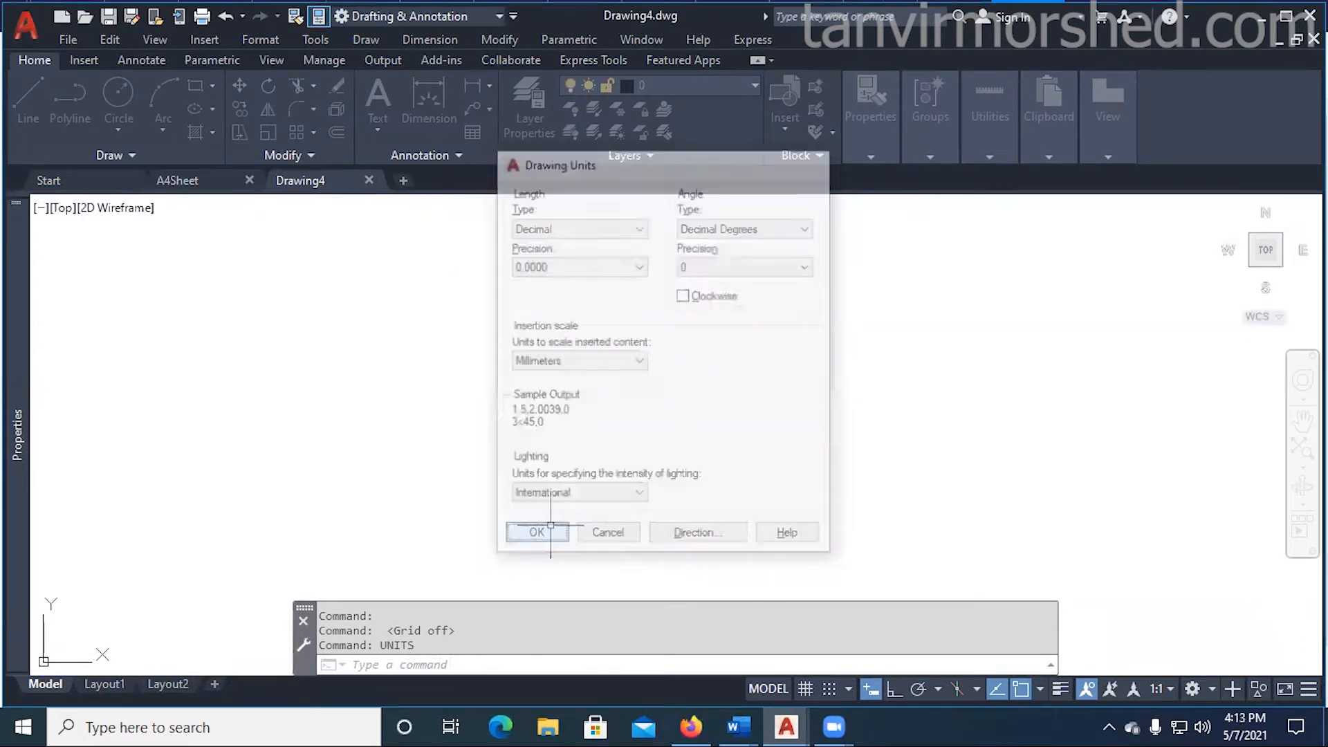
- Draw a horizontal rectangle freehand in model space, up and to the right of the origin
middle_click_drag(570, 414, 688, 379)
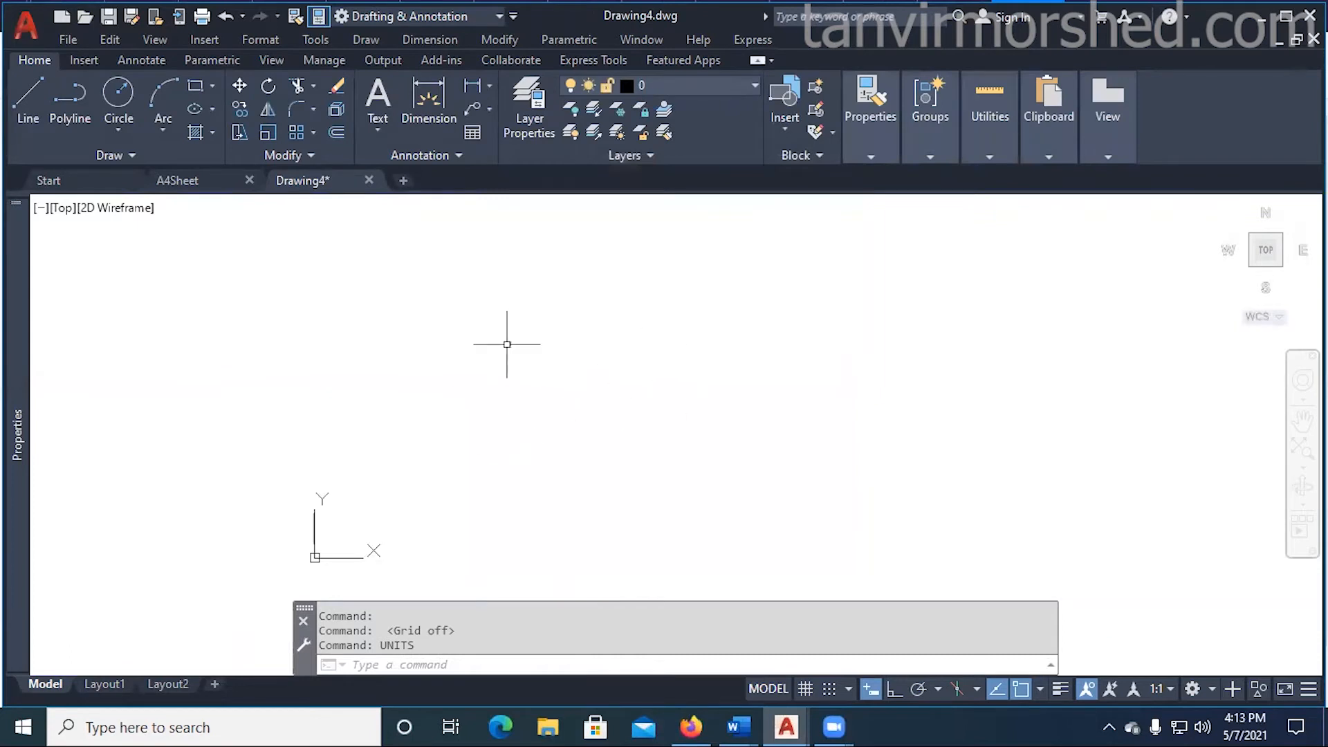
middle_click_drag(635, 345, 528, 409)
left_click(195, 86)
left_click(373, 285)
left_click(632, 425)
scroll(516, 458, "down", 4)
middle_click_drag(499, 468, 395, 539)
key("Escape")
key("Escape")
- Draw a circle just to the right of the rectangle, centred level with its mid-height and slightly taller than it
left_click(110, 93)
left_click(503, 489)
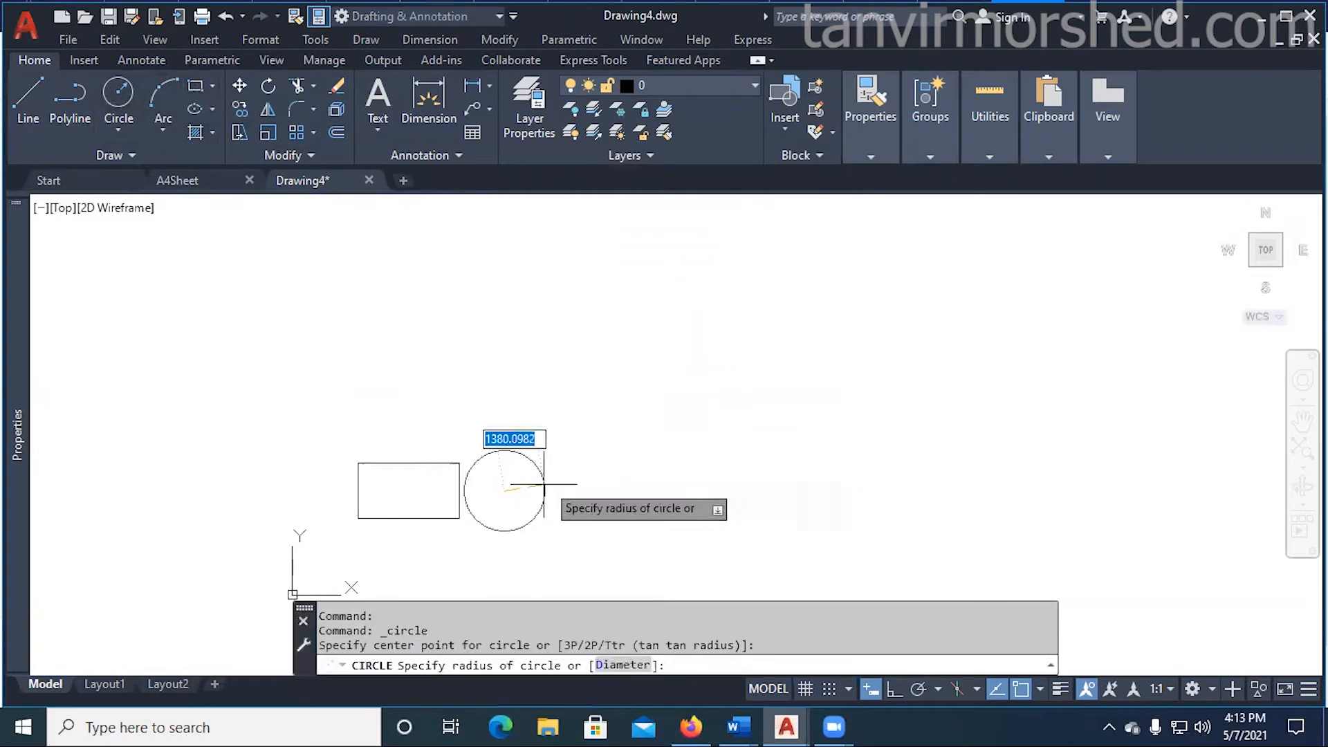
left_click(535, 488)
key("Escape")
key("Escape")
- Draw a line from the midpoint of the rectangle's right side to the centre of the circle
left_click(27, 97)
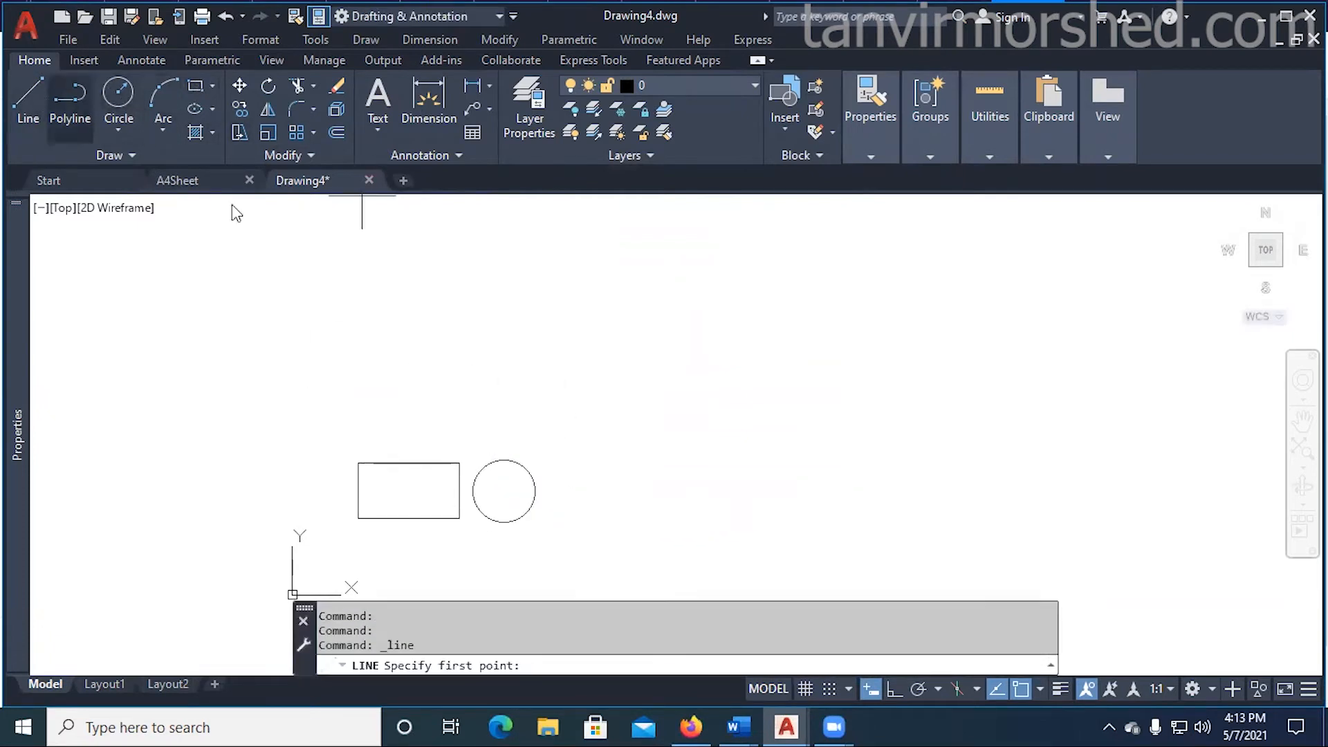
left_click(459, 490)
left_click(504, 490)
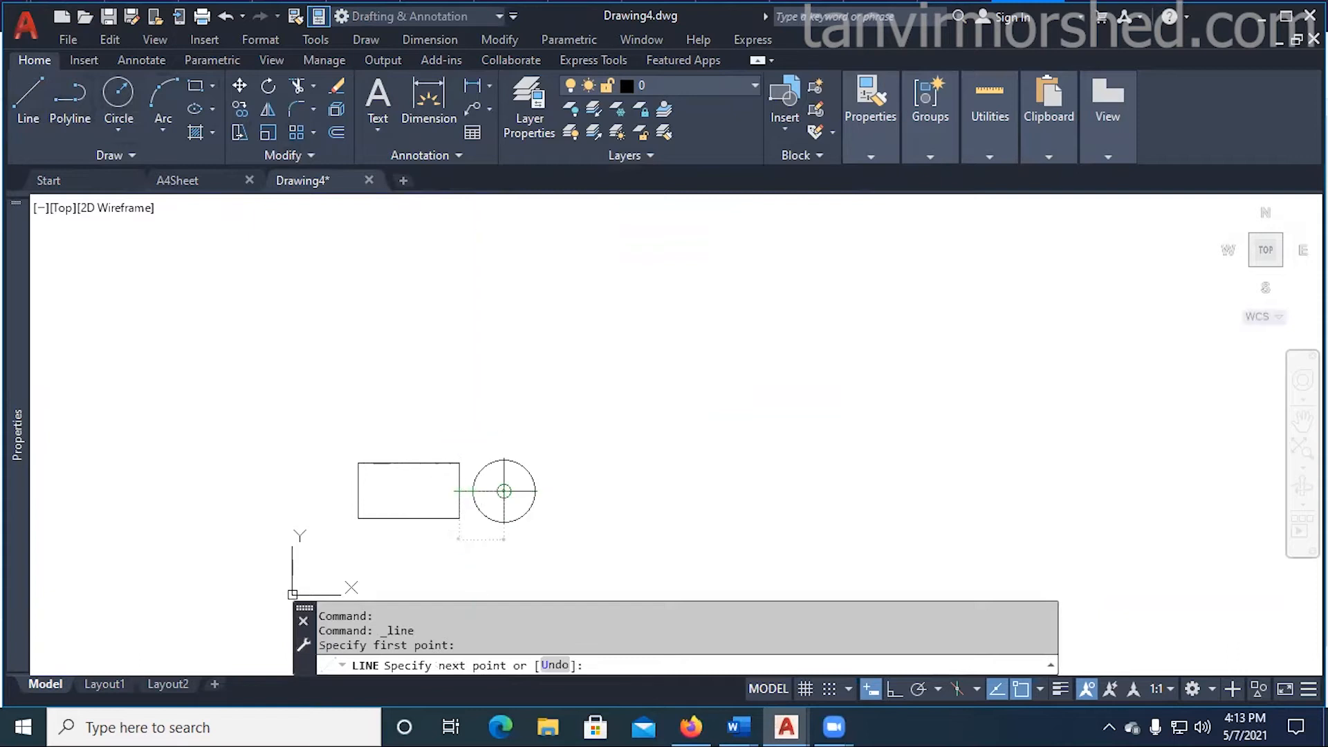
key("Escape")
key("Escape")
key("Escape")
scroll(481, 477, "up", 2)
middle_click_drag(481, 477, 500, 393)
key("Escape")
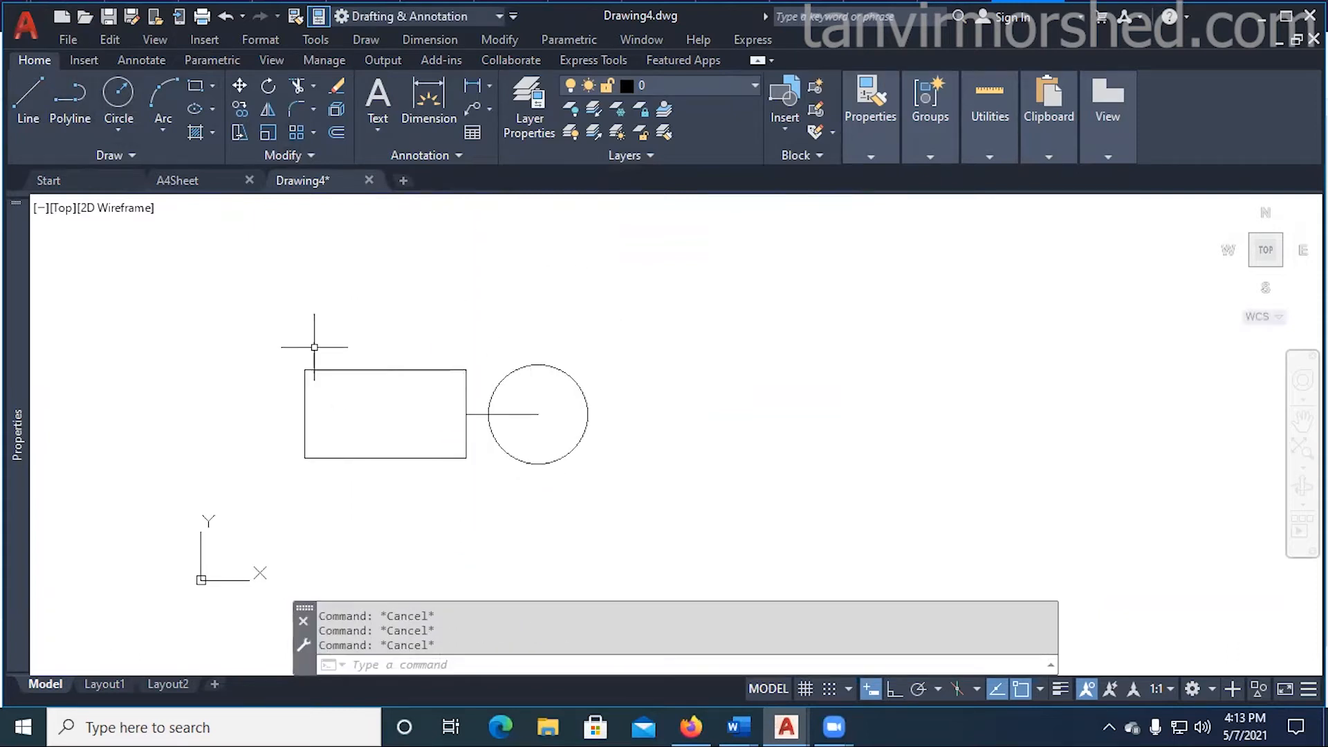
scroll(346, 373, "down", 2)
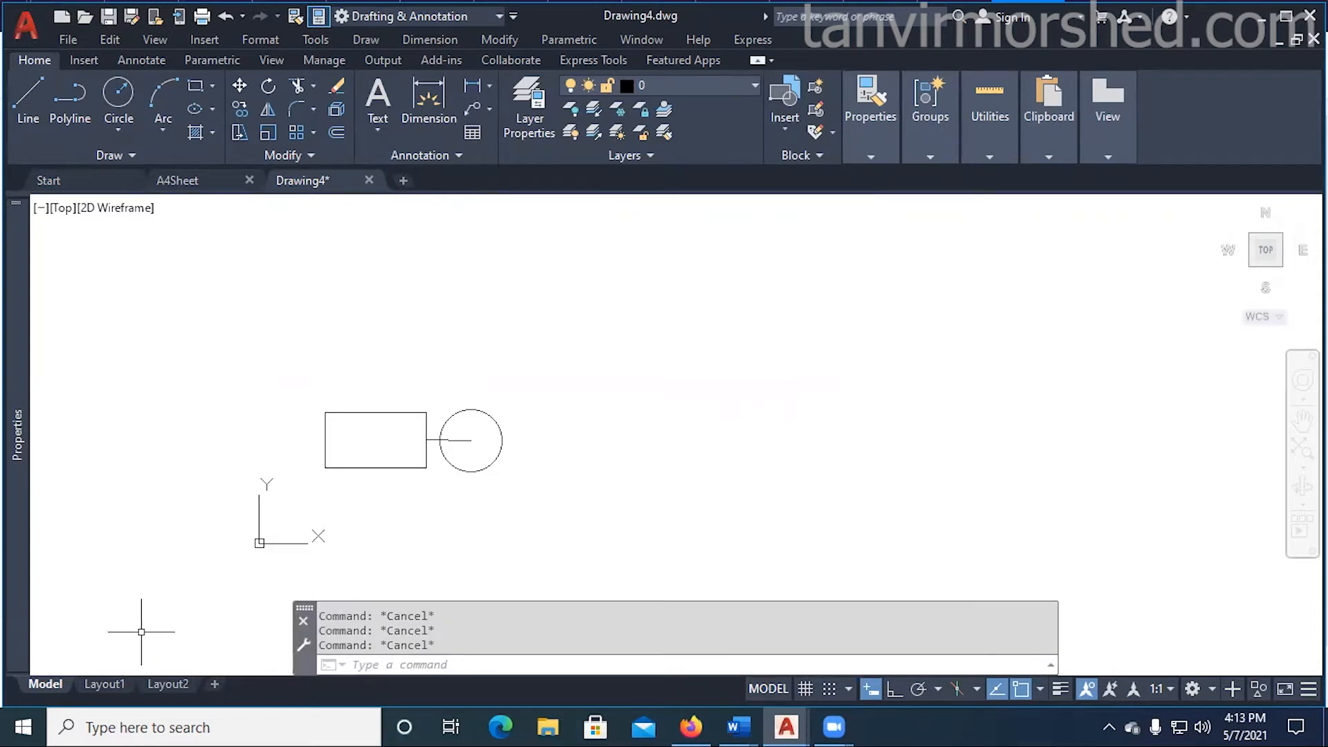
- Open Layout1 and rename it "A4 Architectural"
mouse_move(113, 687)
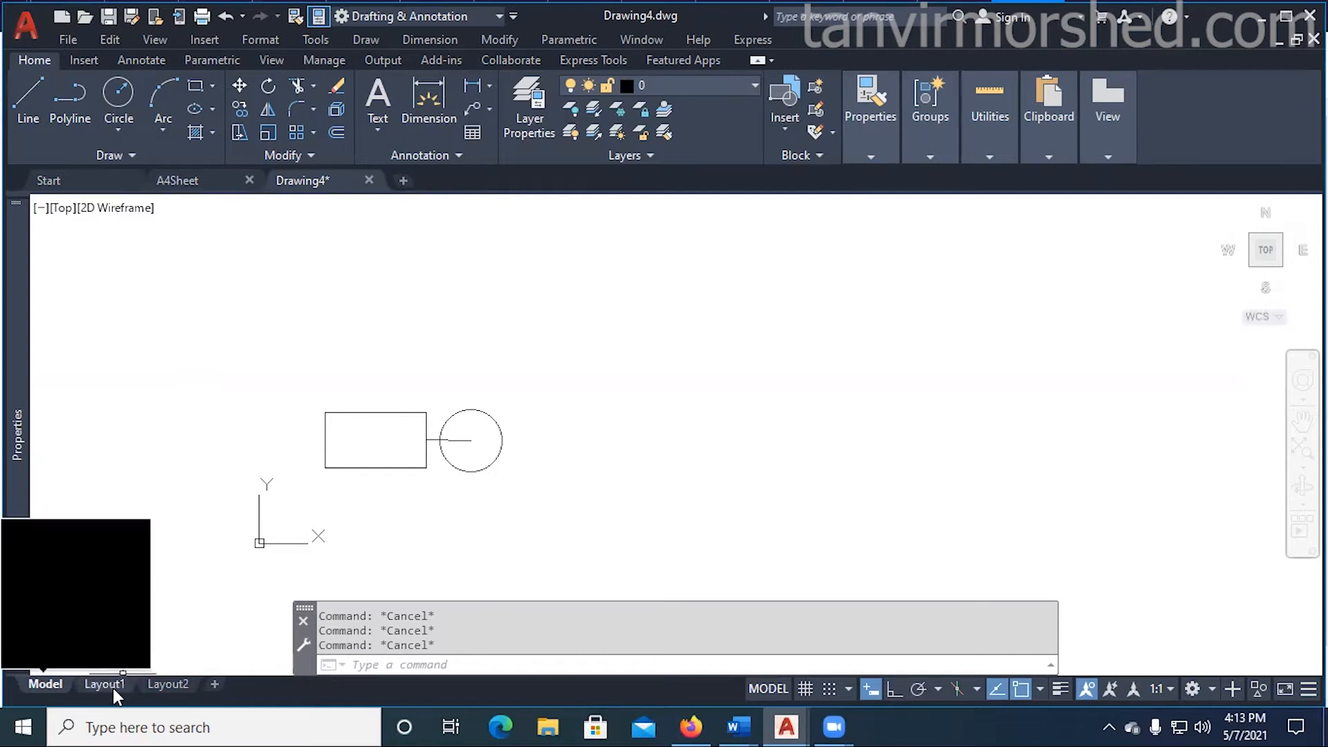
right_click(103, 683)
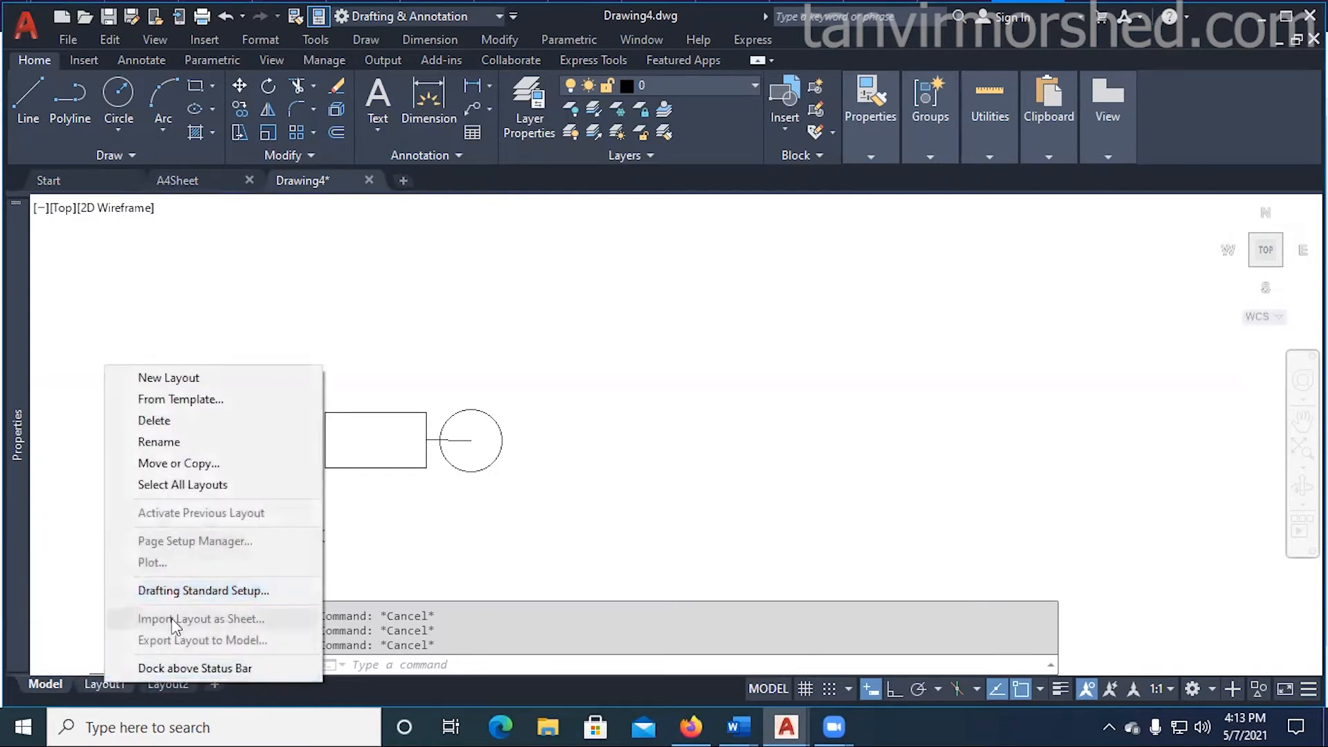
left_click(114, 684)
right_click(111, 682)
left_click(181, 424)
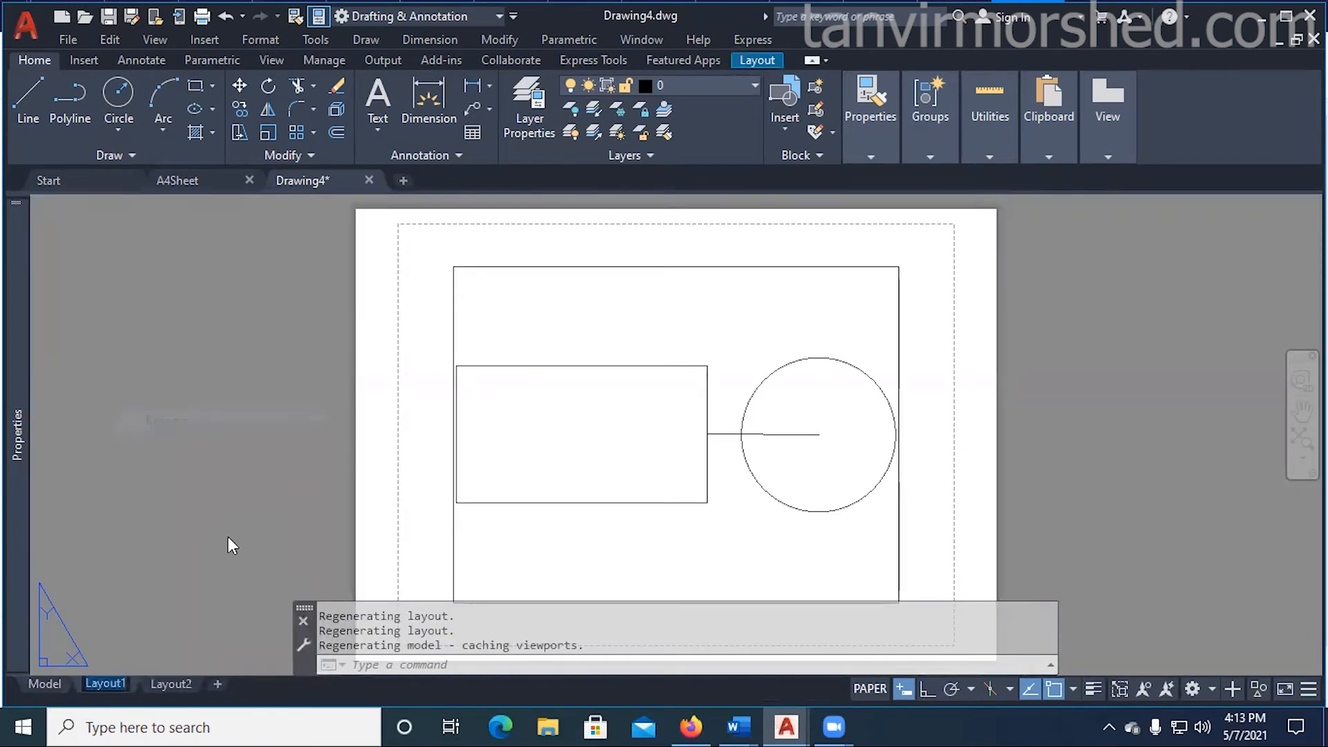
type("A")
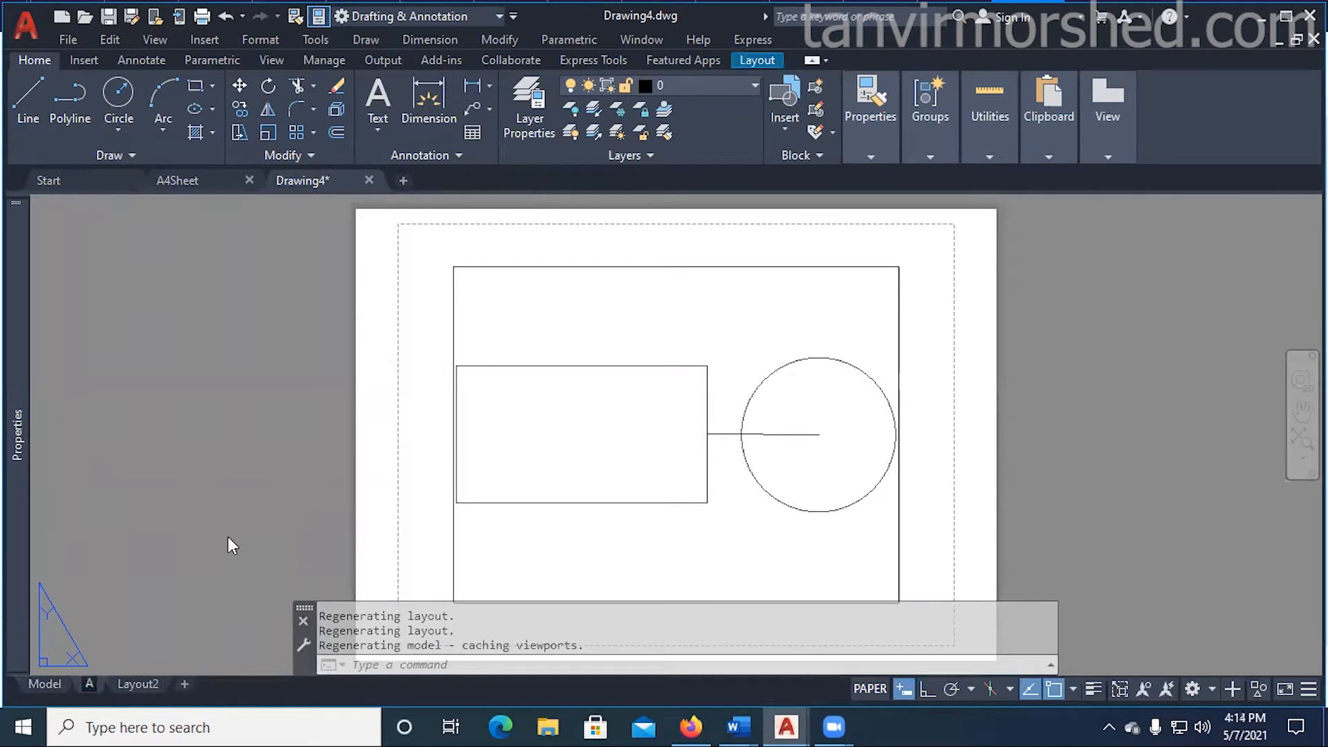
type("4 A")
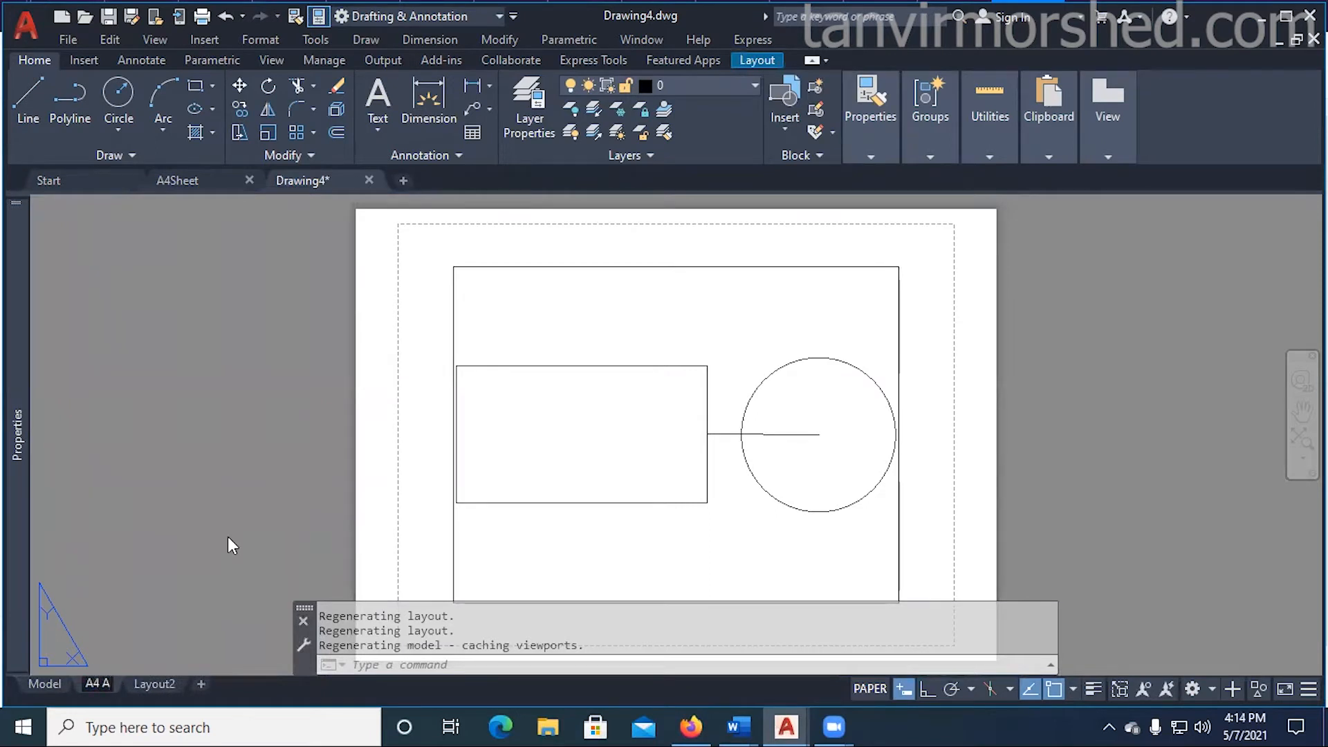
type("rchitectu")
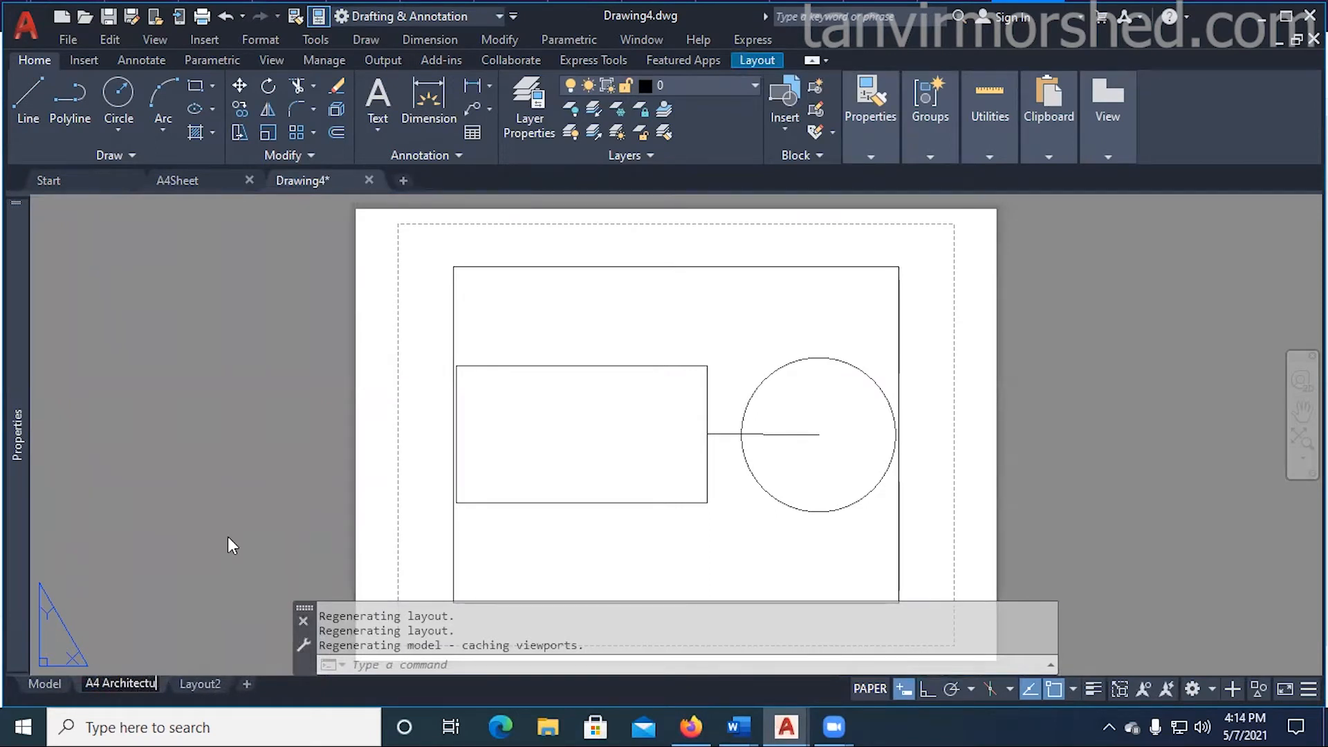
type("ral")
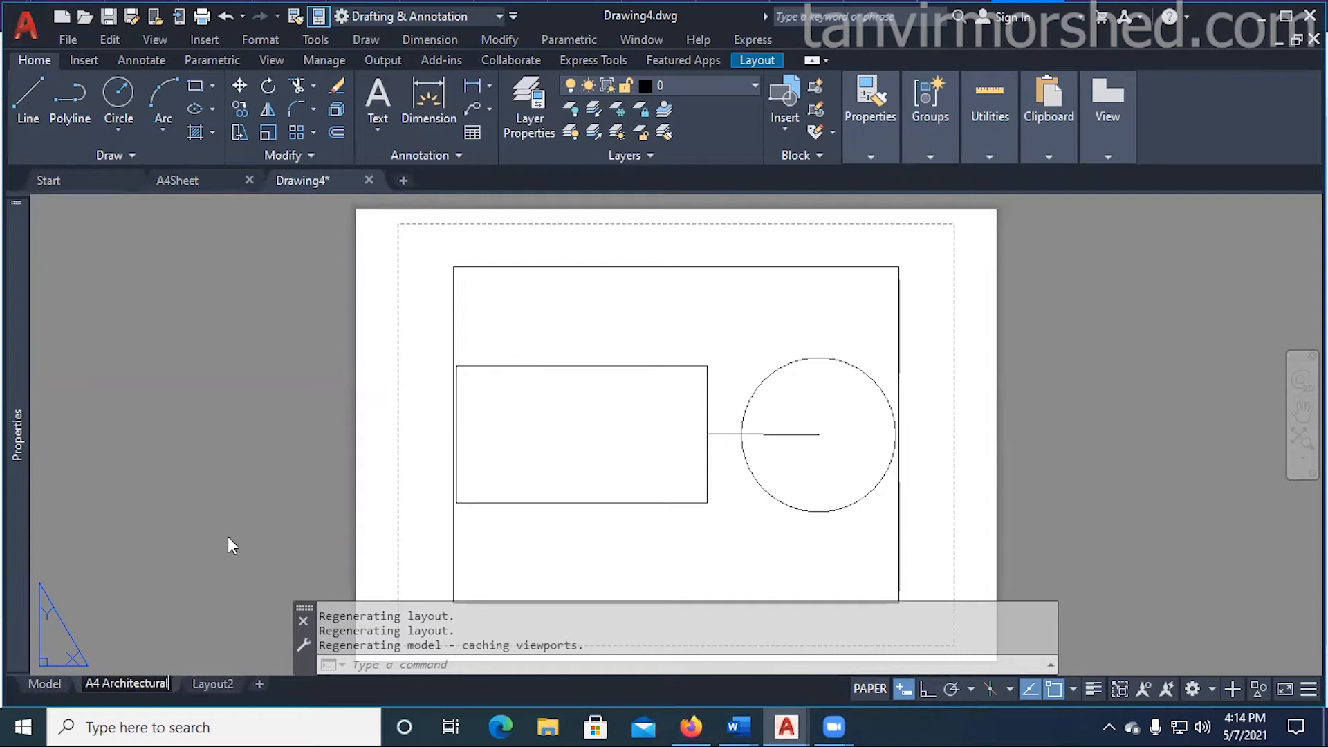
key("Return")
- Open Layout2 and rename it "A4 Structural"
right_click(223, 679)
left_click(209, 683)
right_click(214, 683)
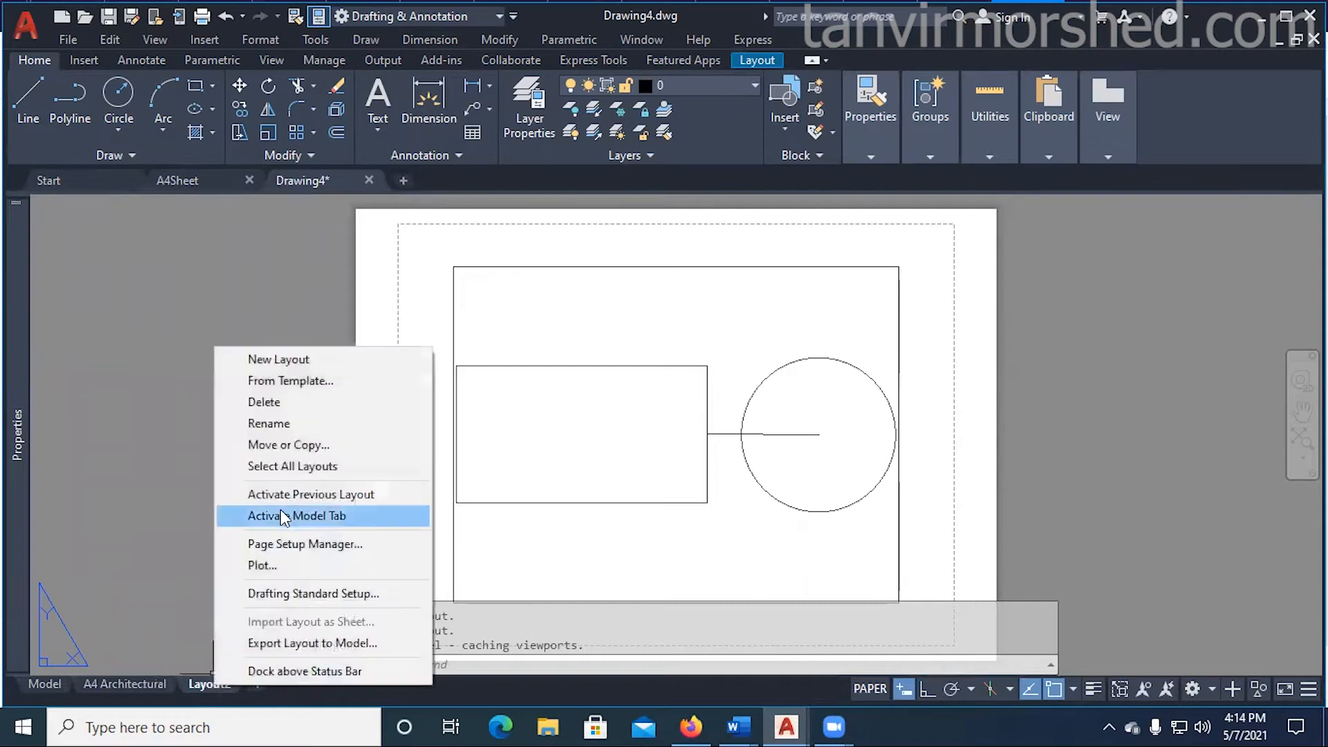
left_click(269, 423)
type("A4 Star")
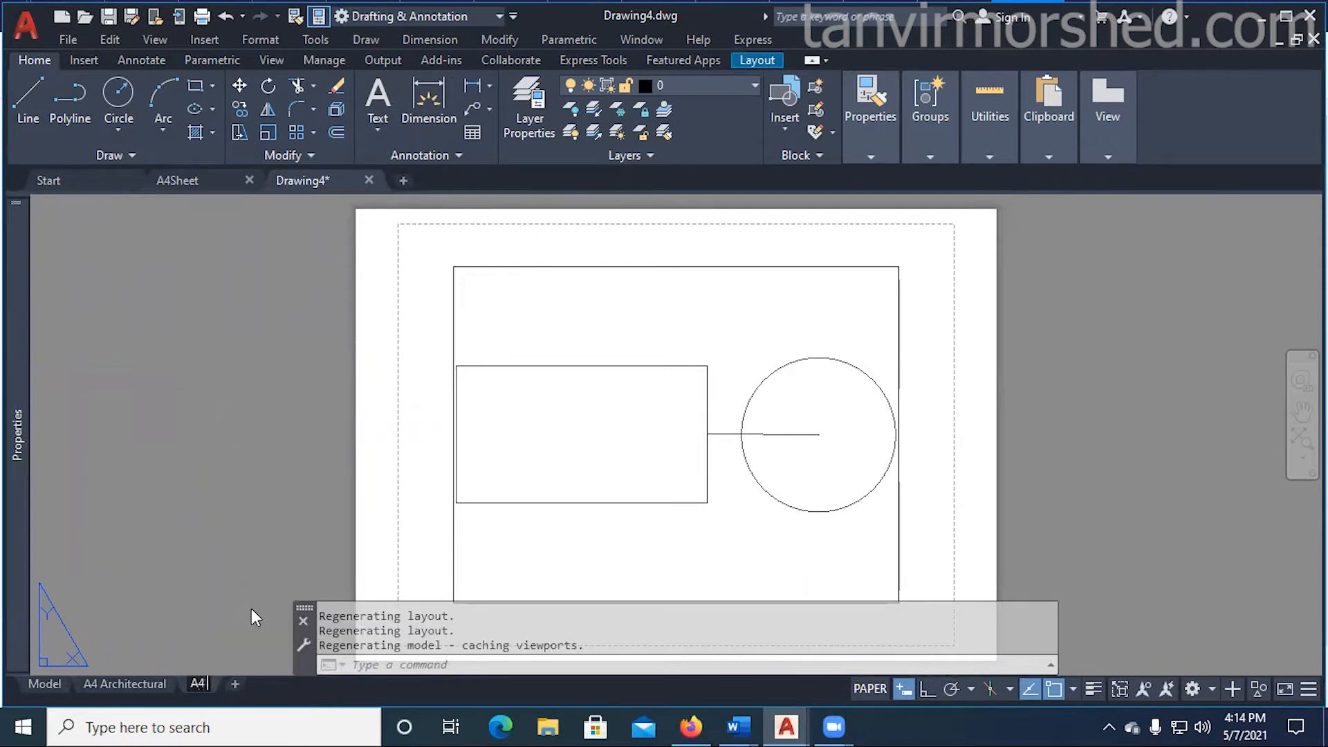
key("BackSpace")
key("BackSpace")
type("ructural")
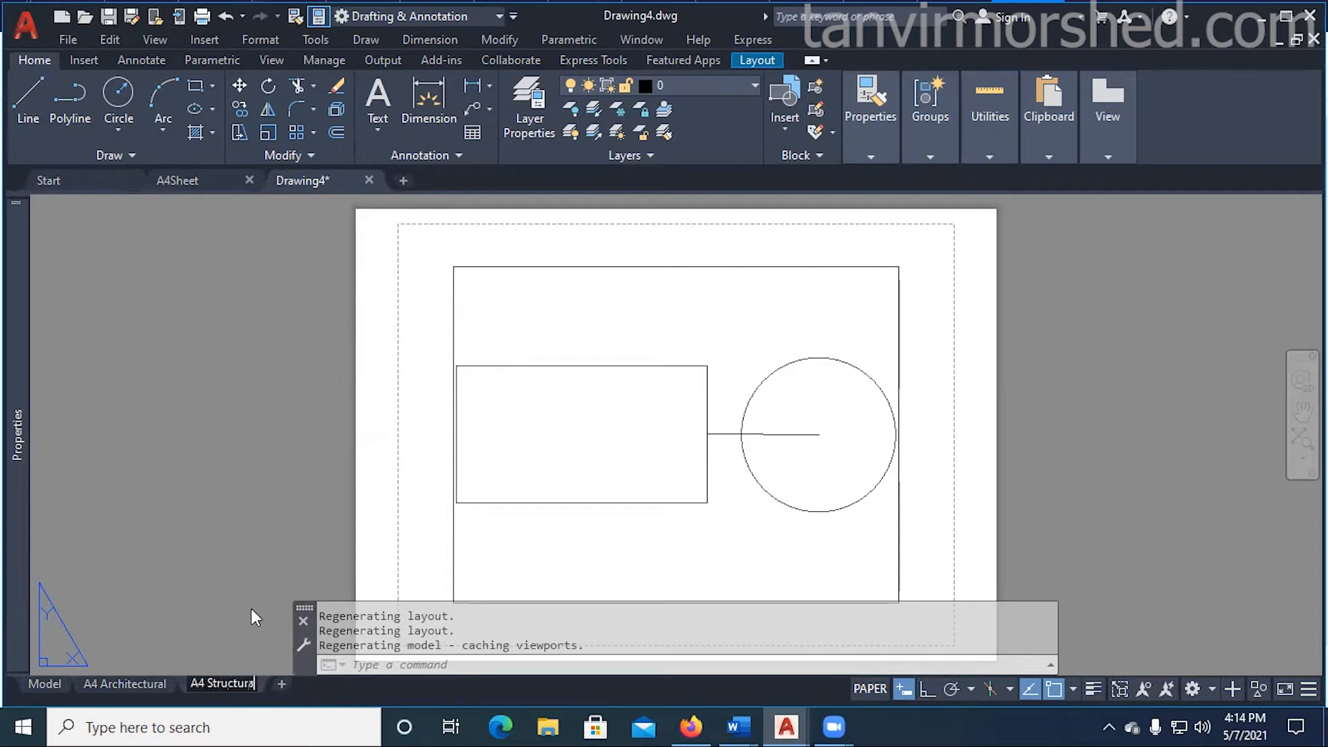
key("Return")
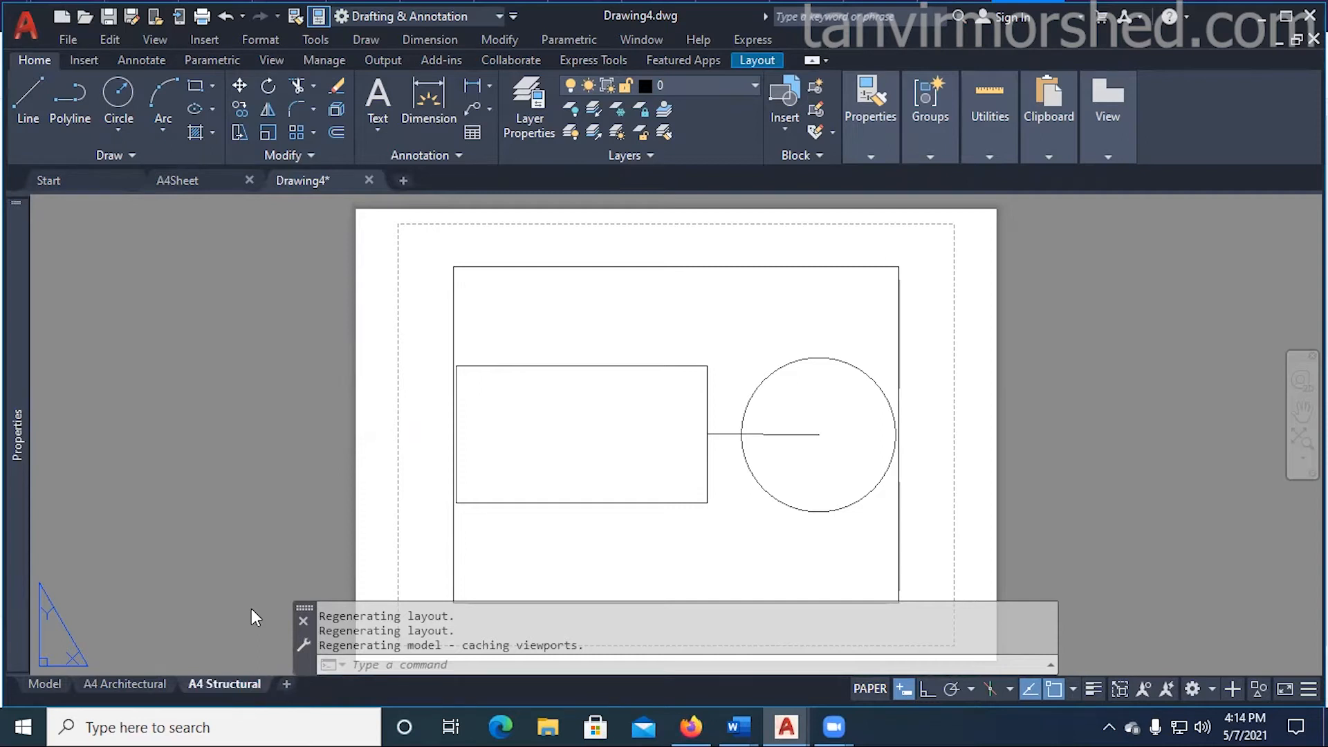
- Add a new layout and rename it "A3 Architectural"
left_click(286, 684)
right_click(296, 682)
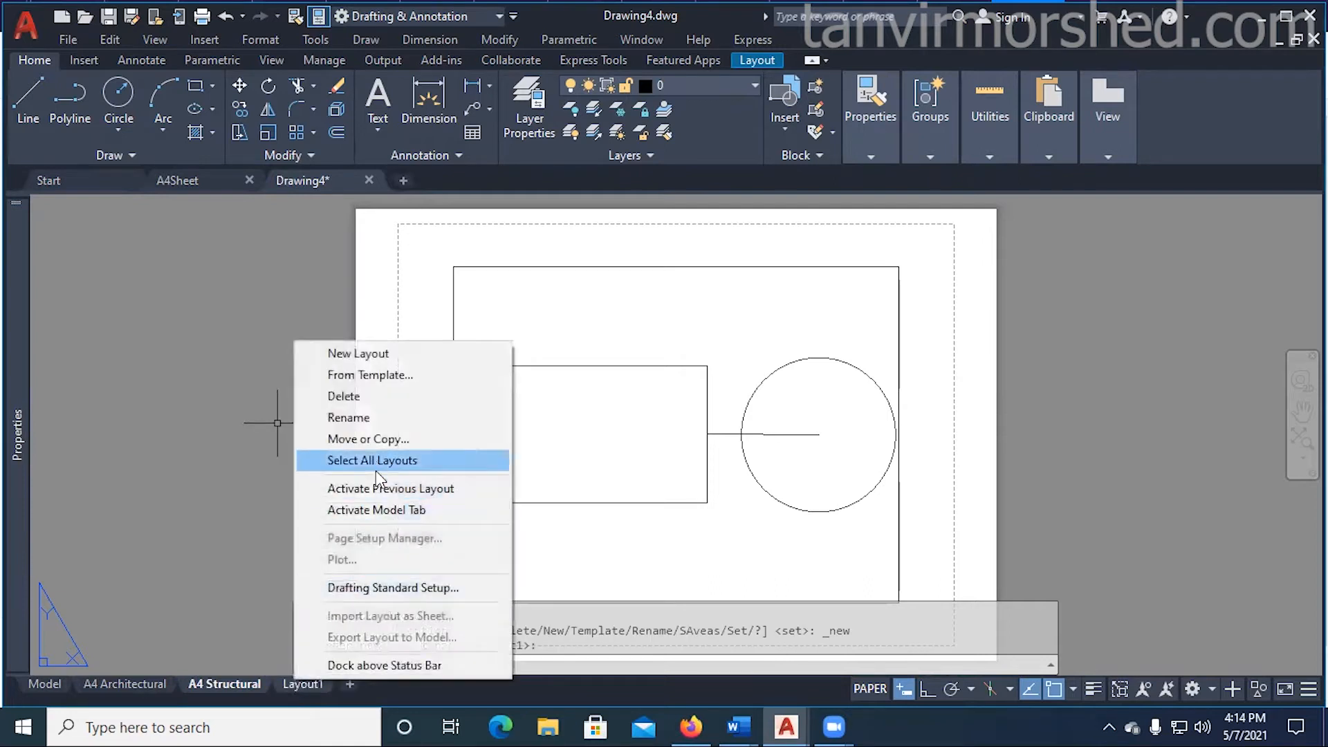
left_click(343, 417)
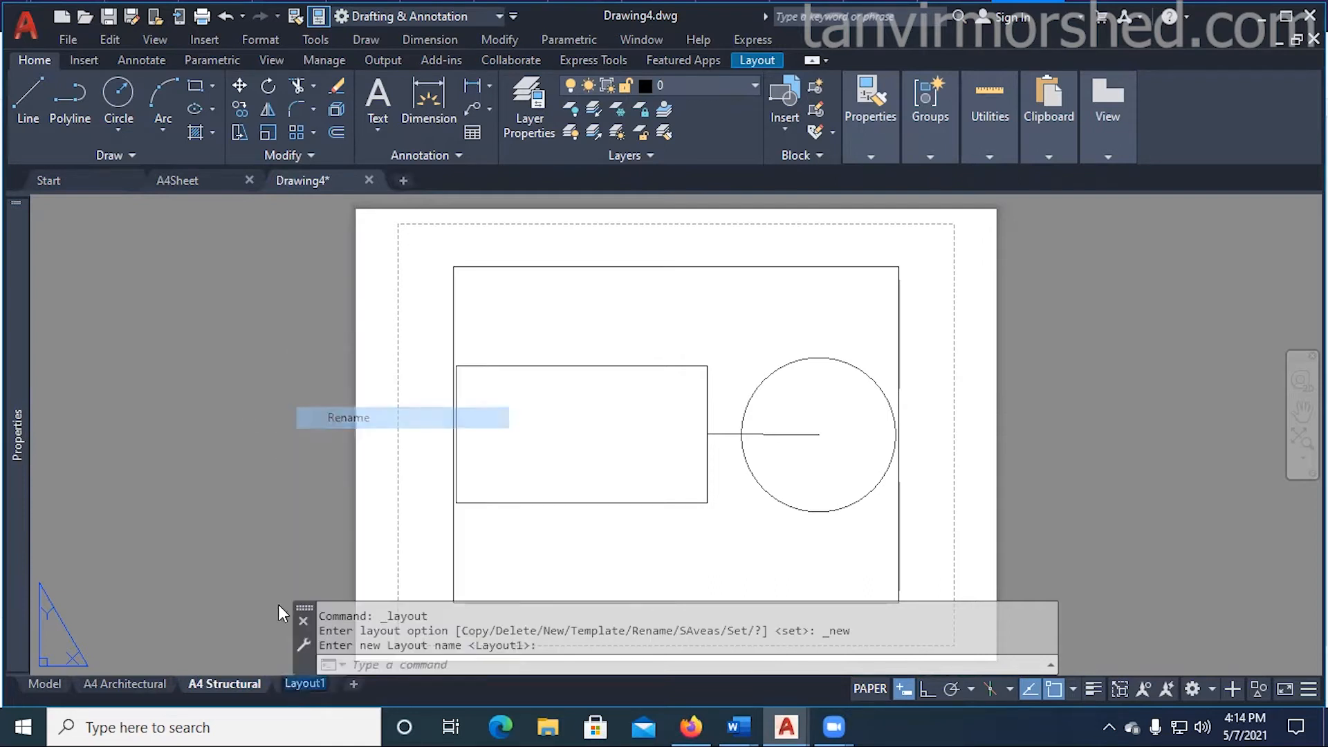
type("A3")
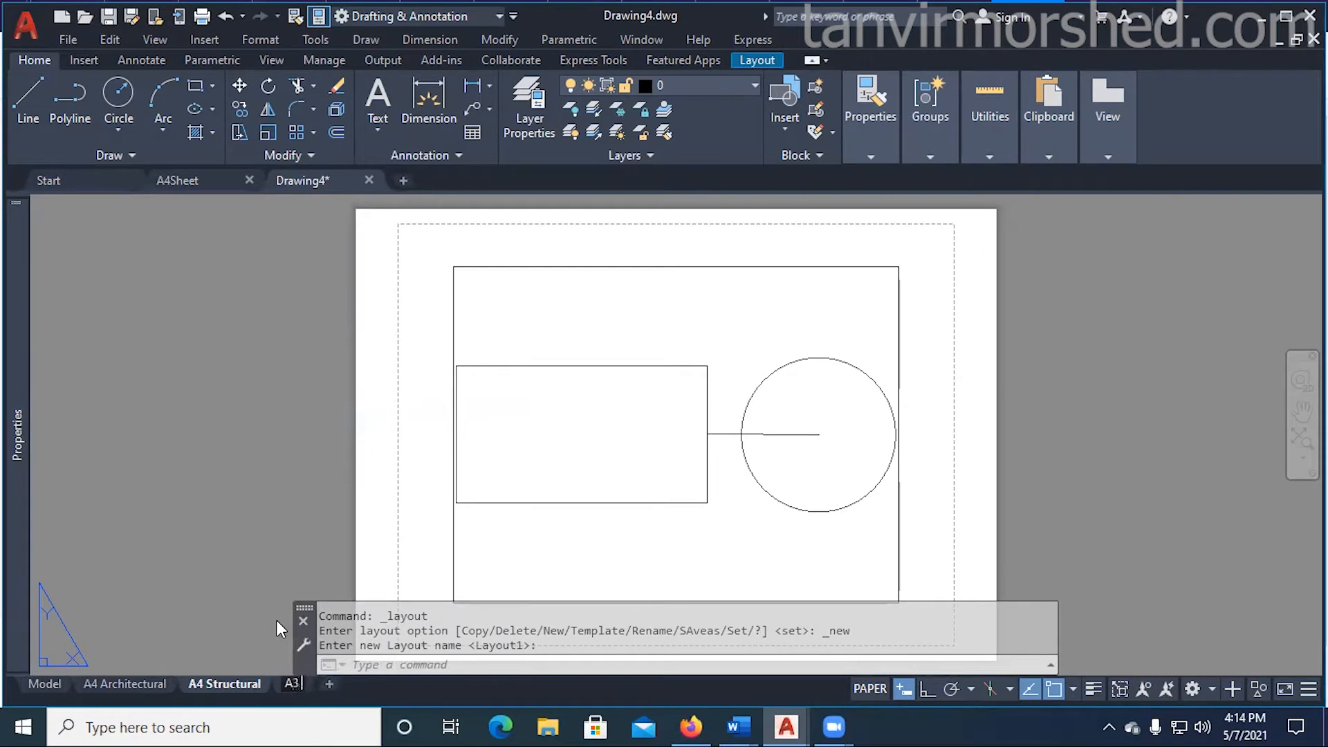
type(" Architec")
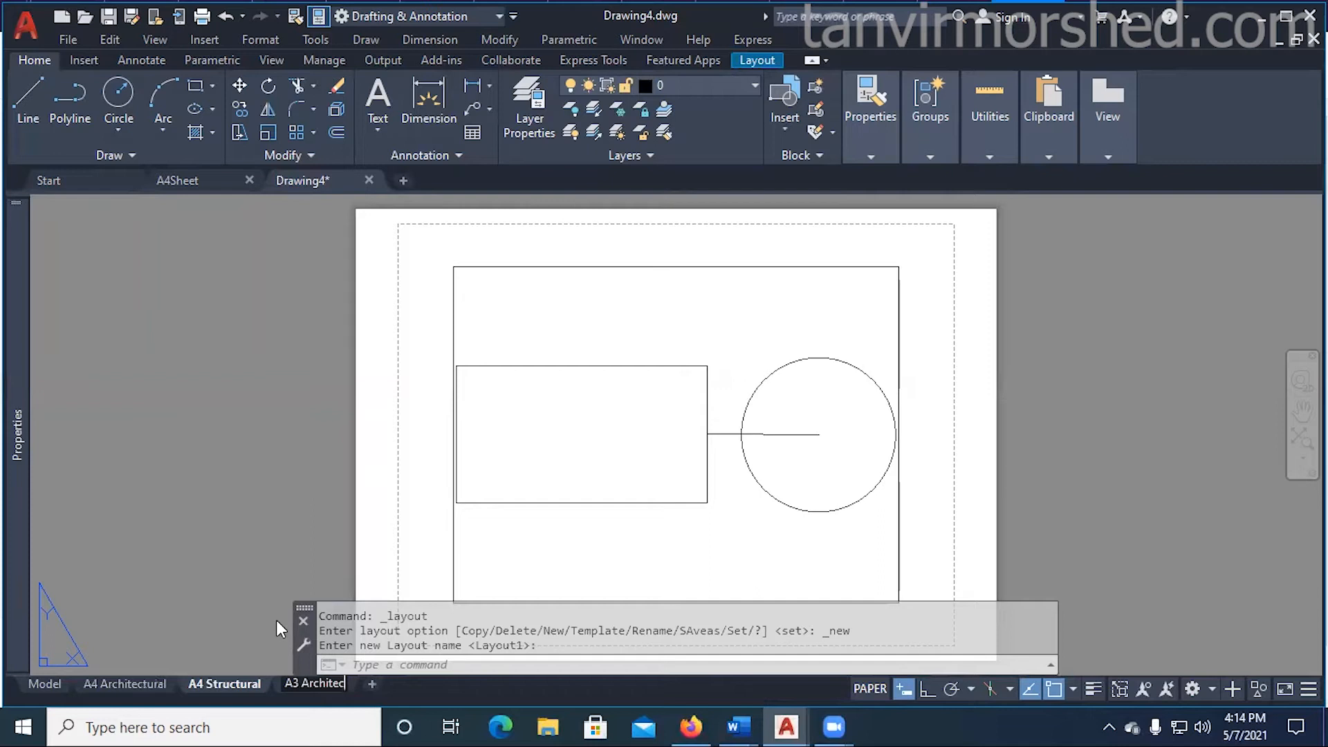
type("tural")
key("Return")
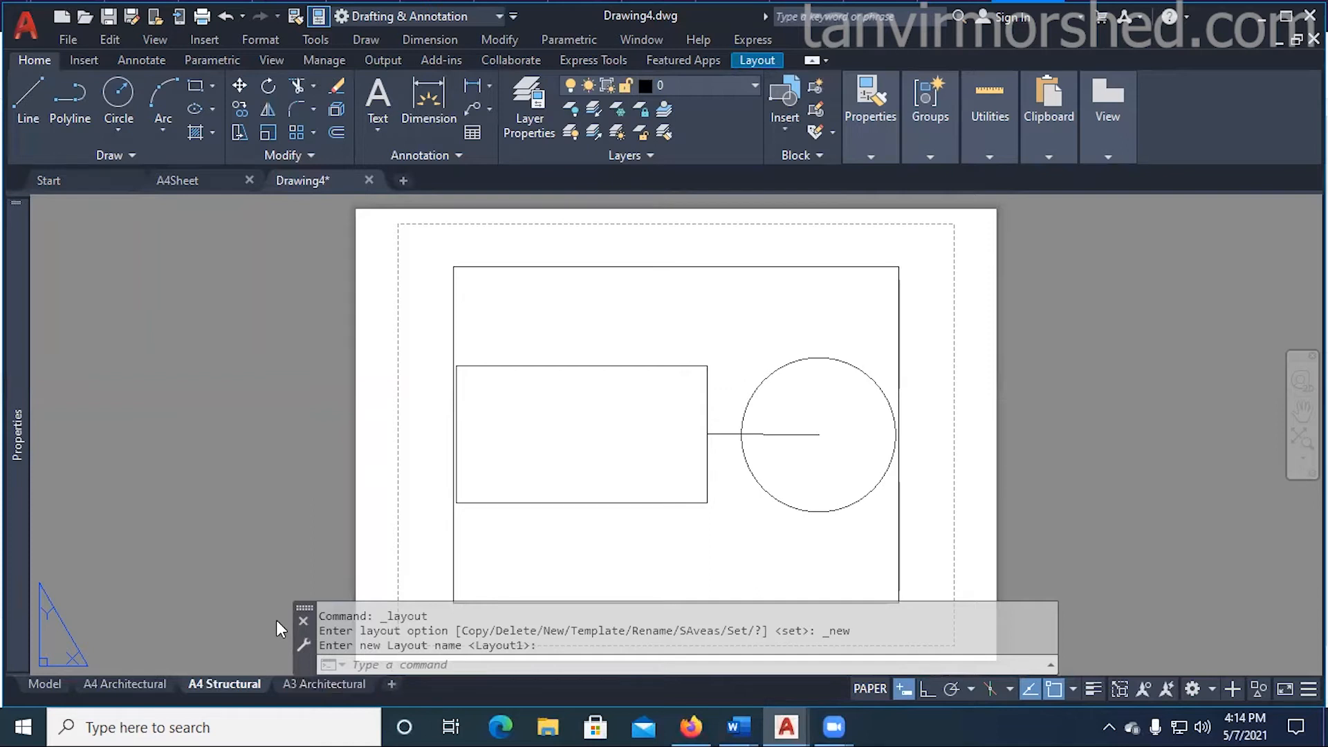
- Add another new layout and rename it "A3 Landscape"
right_click(406, 684)
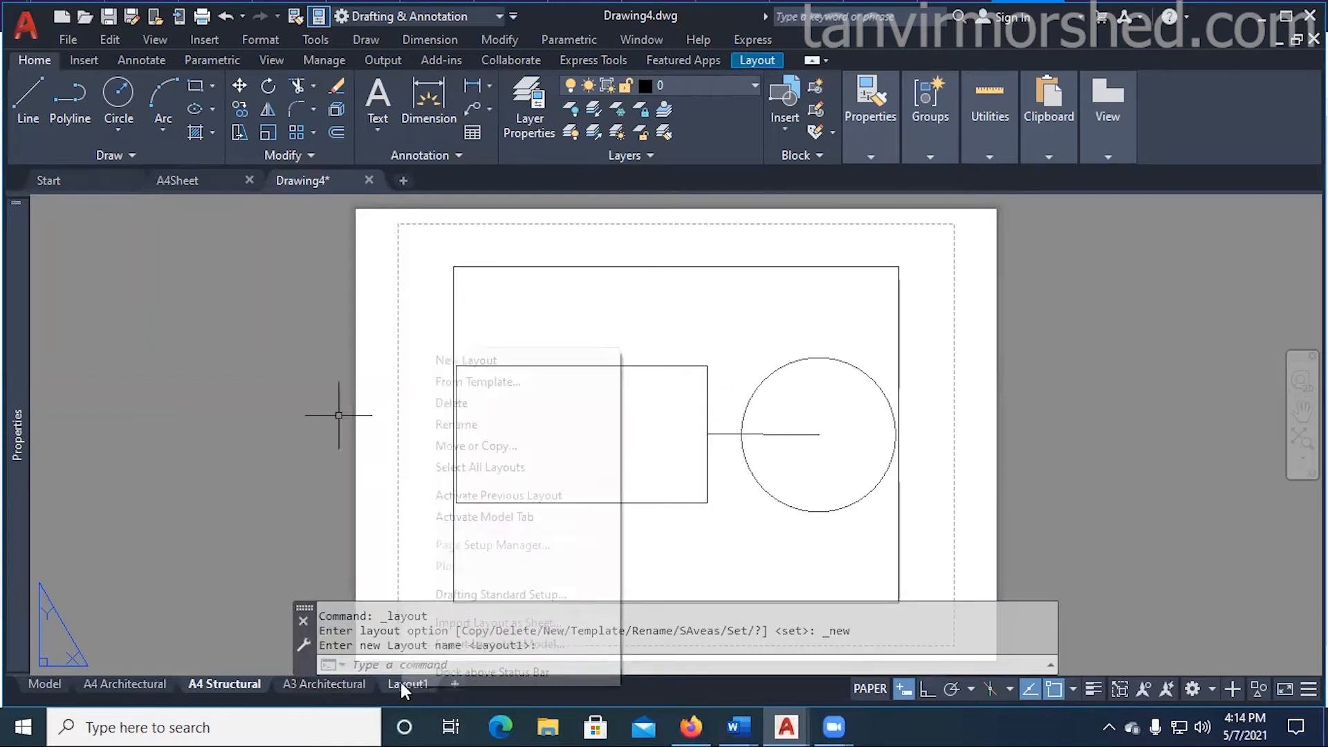
left_click(456, 423)
type("A")
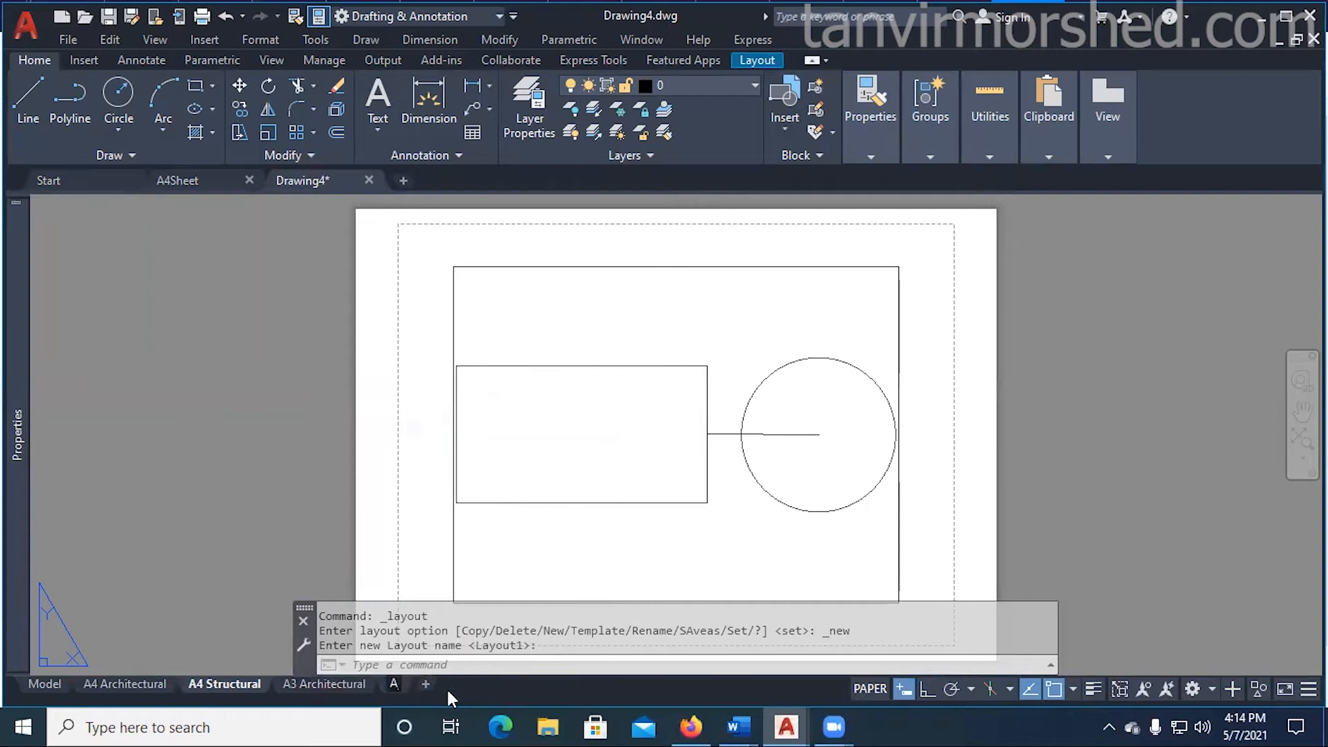
type("3 Landscape")
key("Return")
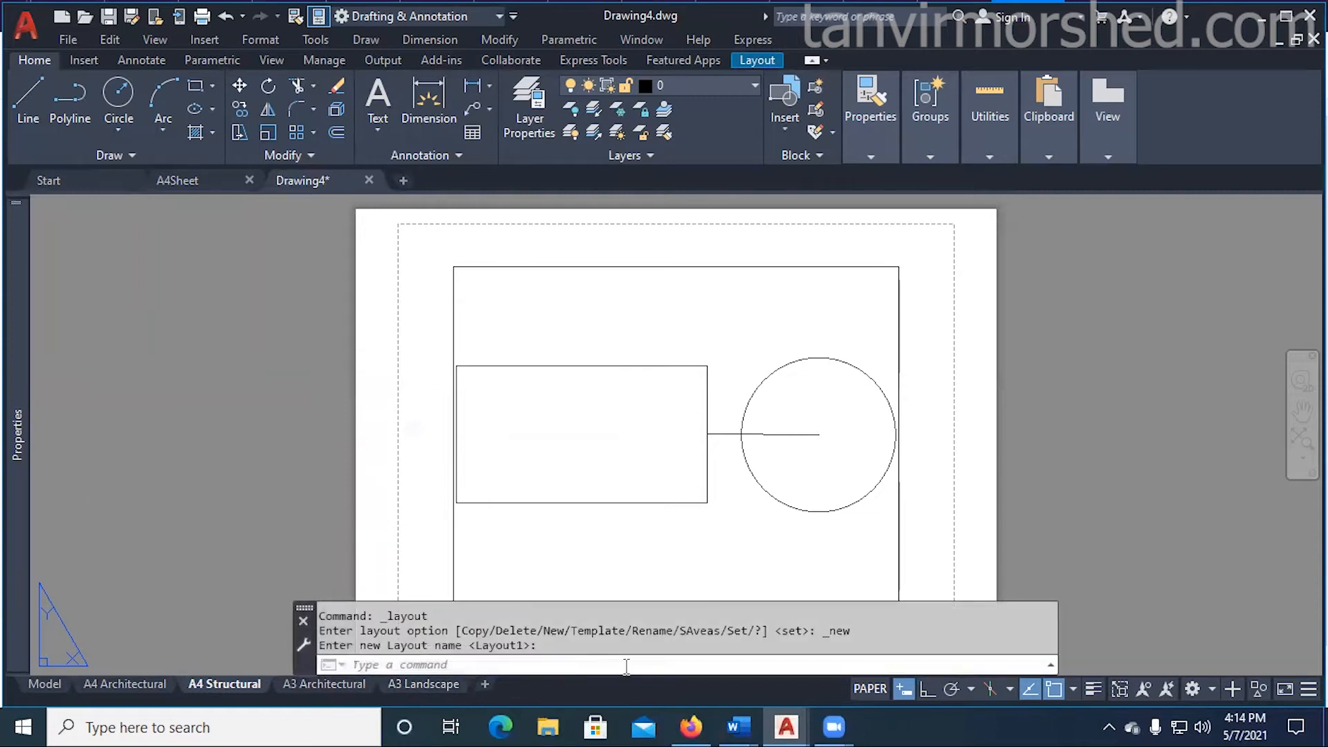
- Look through the sheets of all four renamed layouts in order and return to A4 Architectural
left_click(132, 686)
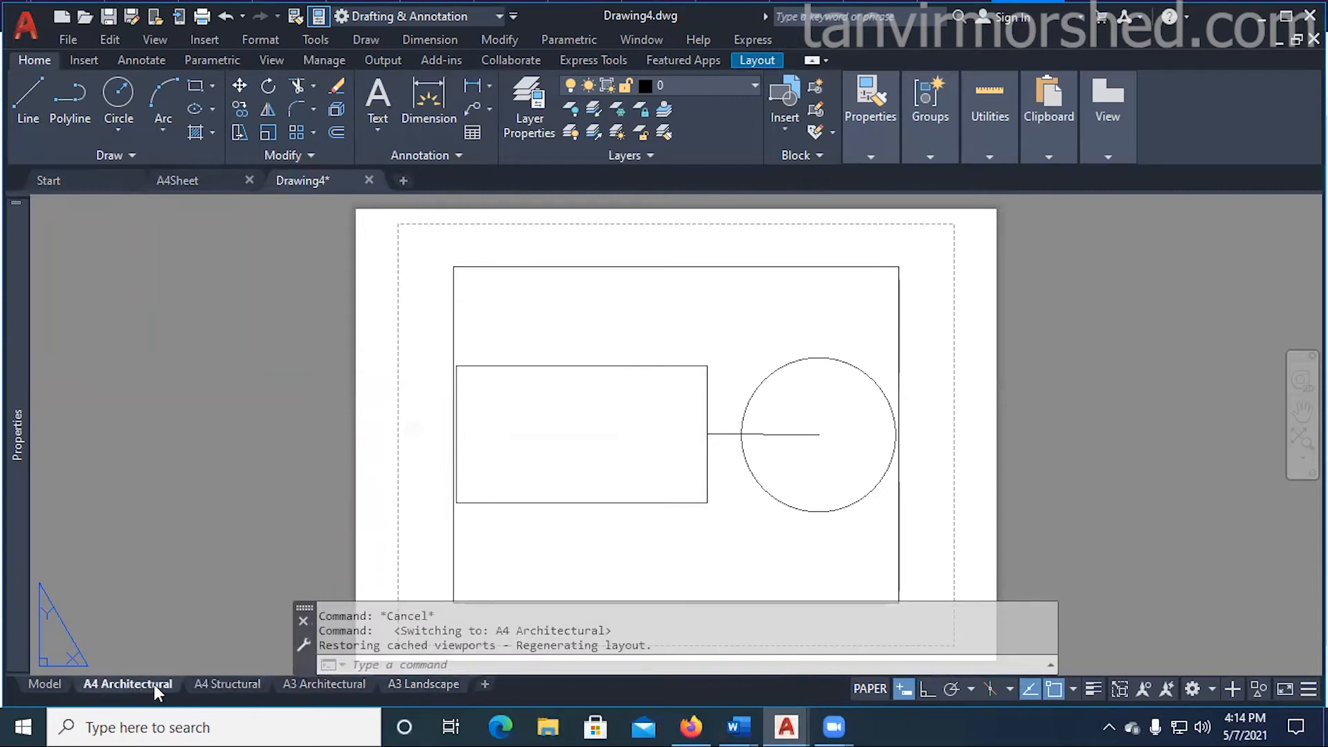
middle_click_drag(489, 436, 428, 367)
left_click(224, 685)
left_click(329, 681)
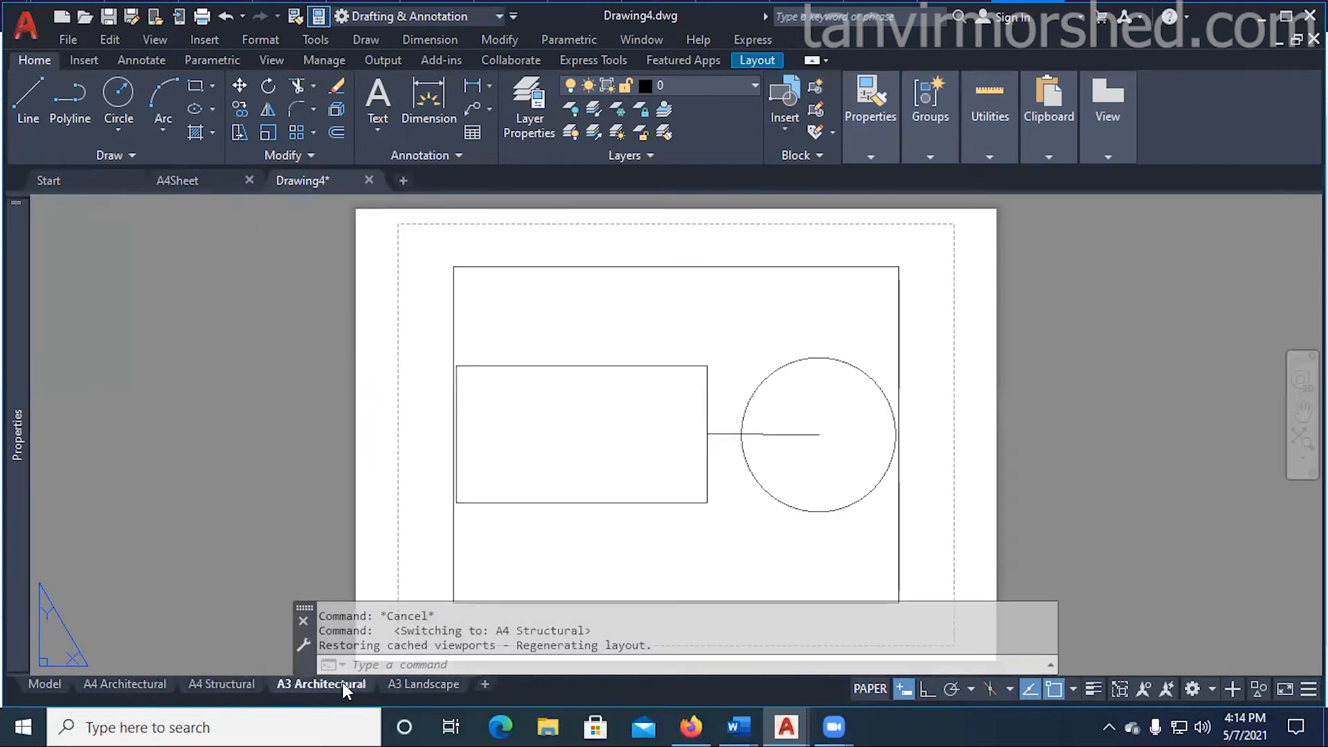
left_click(429, 683)
left_click(708, 248)
left_click(510, 299)
key("Escape")
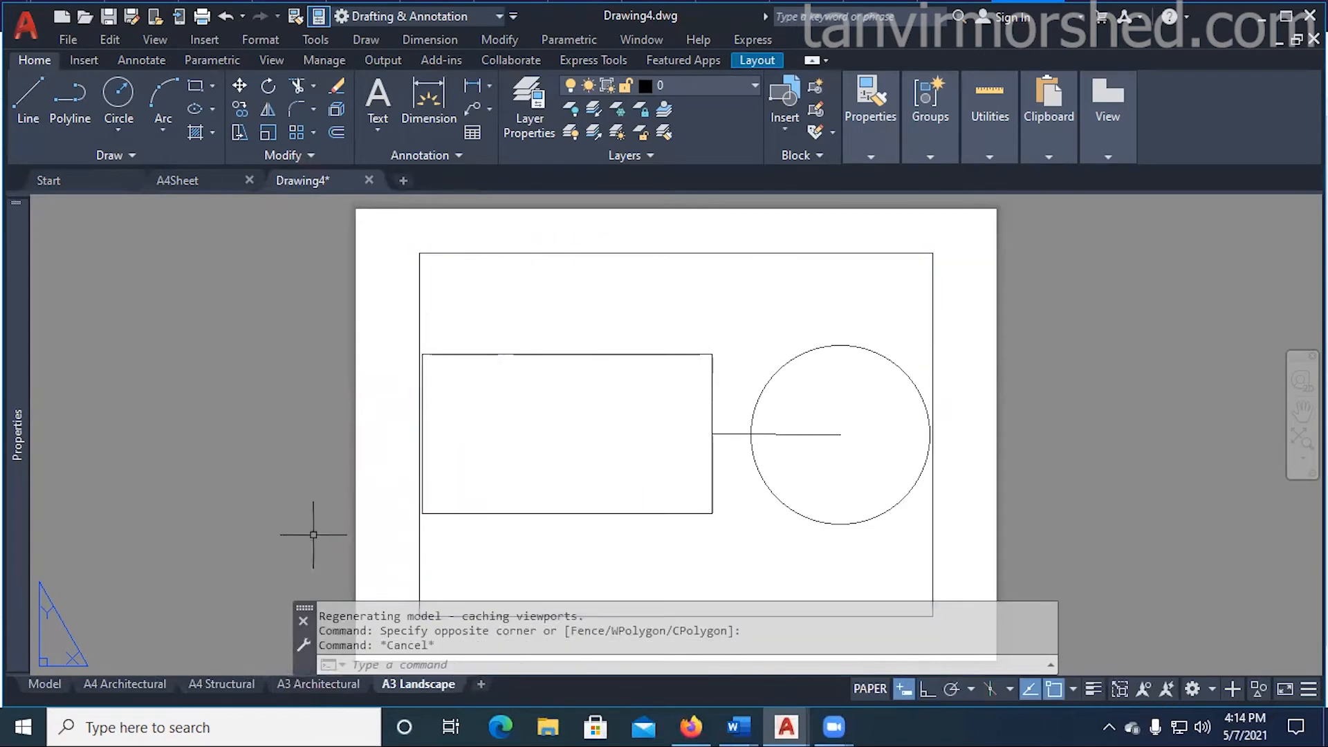
left_click(122, 685)
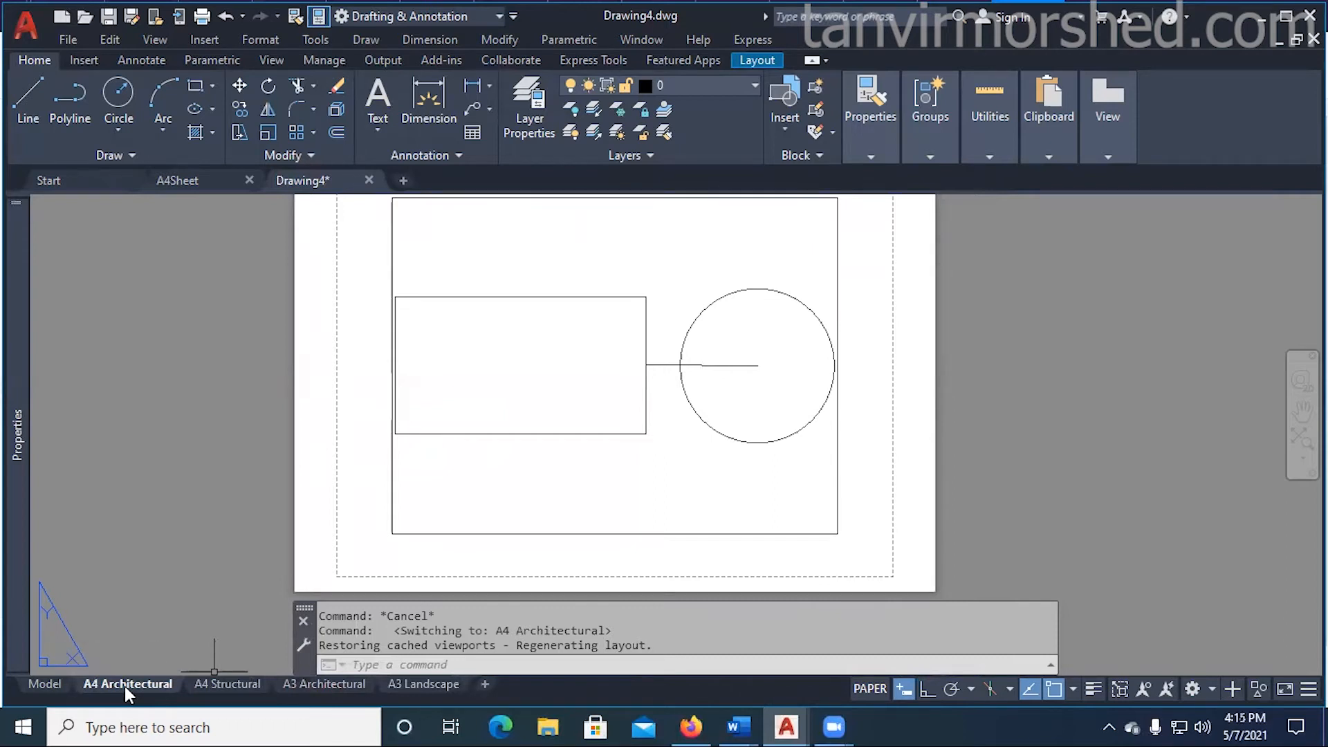
- Modify the page setup of the A4 Architectural layout to use the DWG To PDF.pc3 plotter
right_click(134, 682)
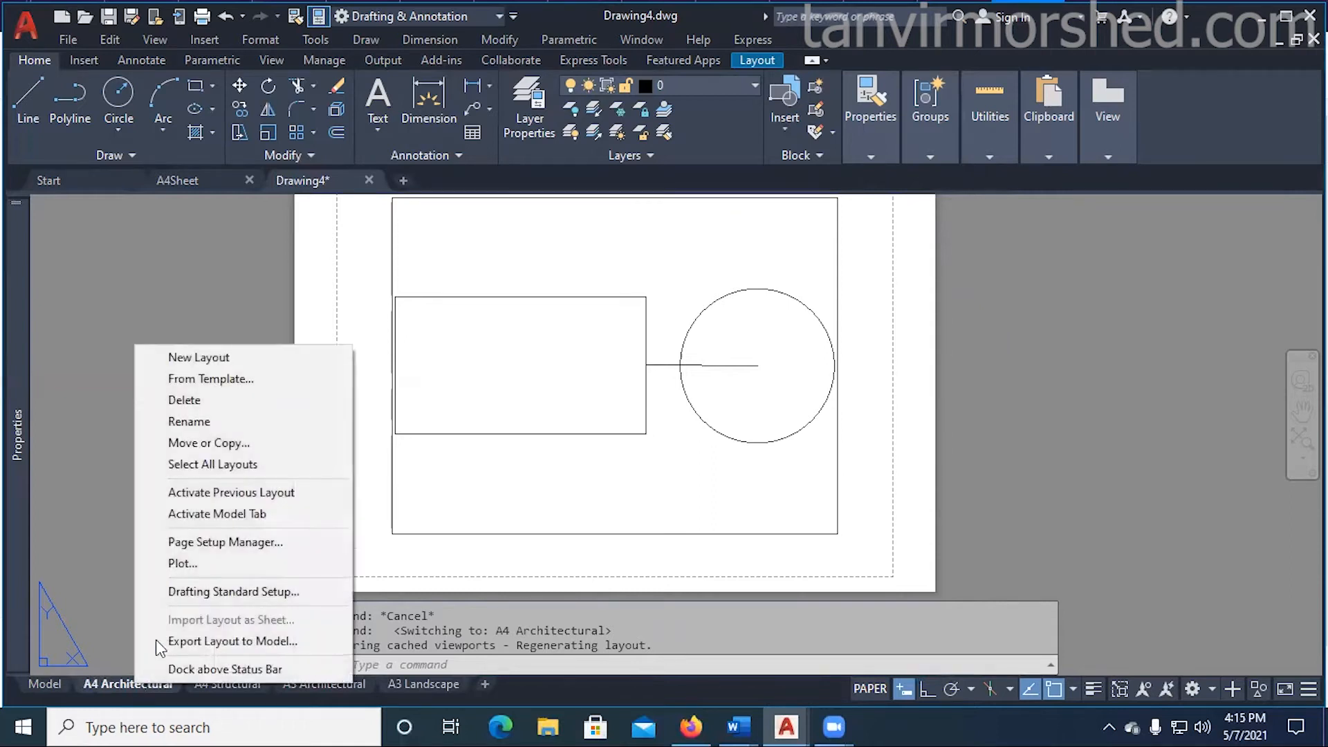
left_click(198, 543)
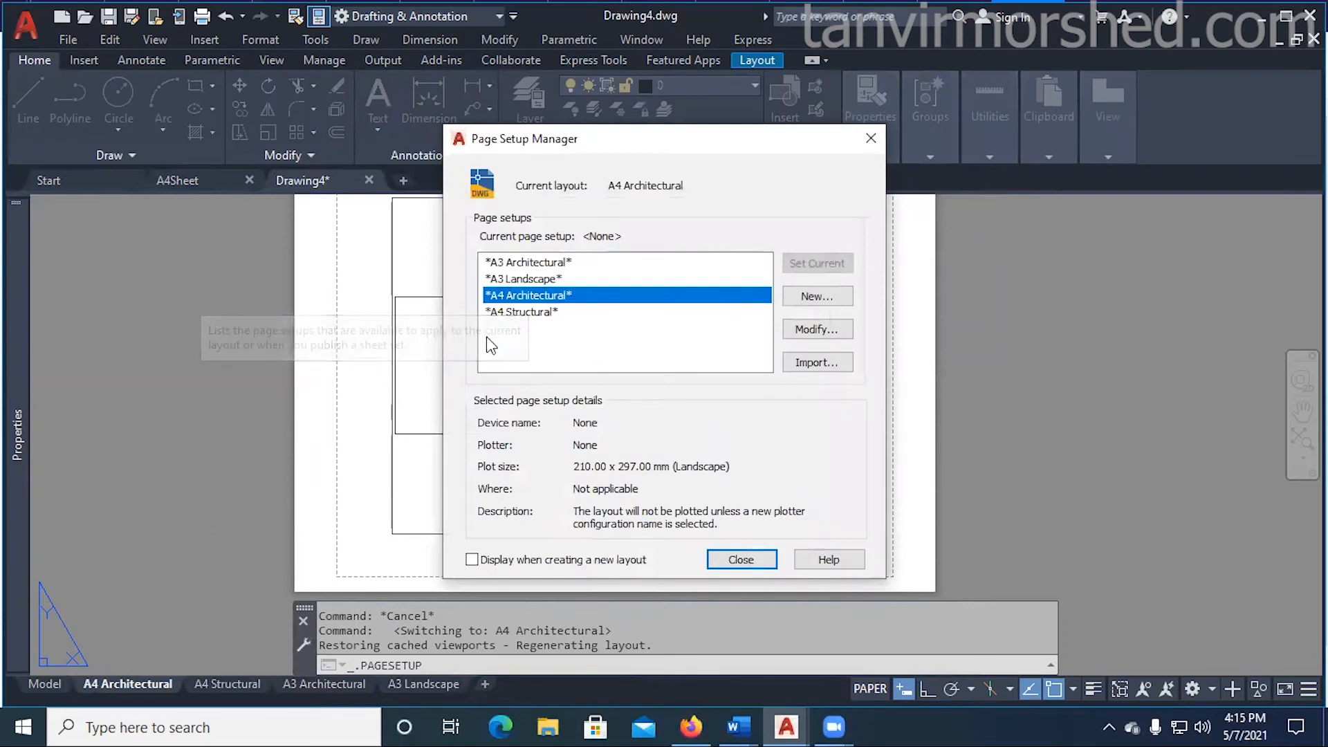
left_click(820, 331)
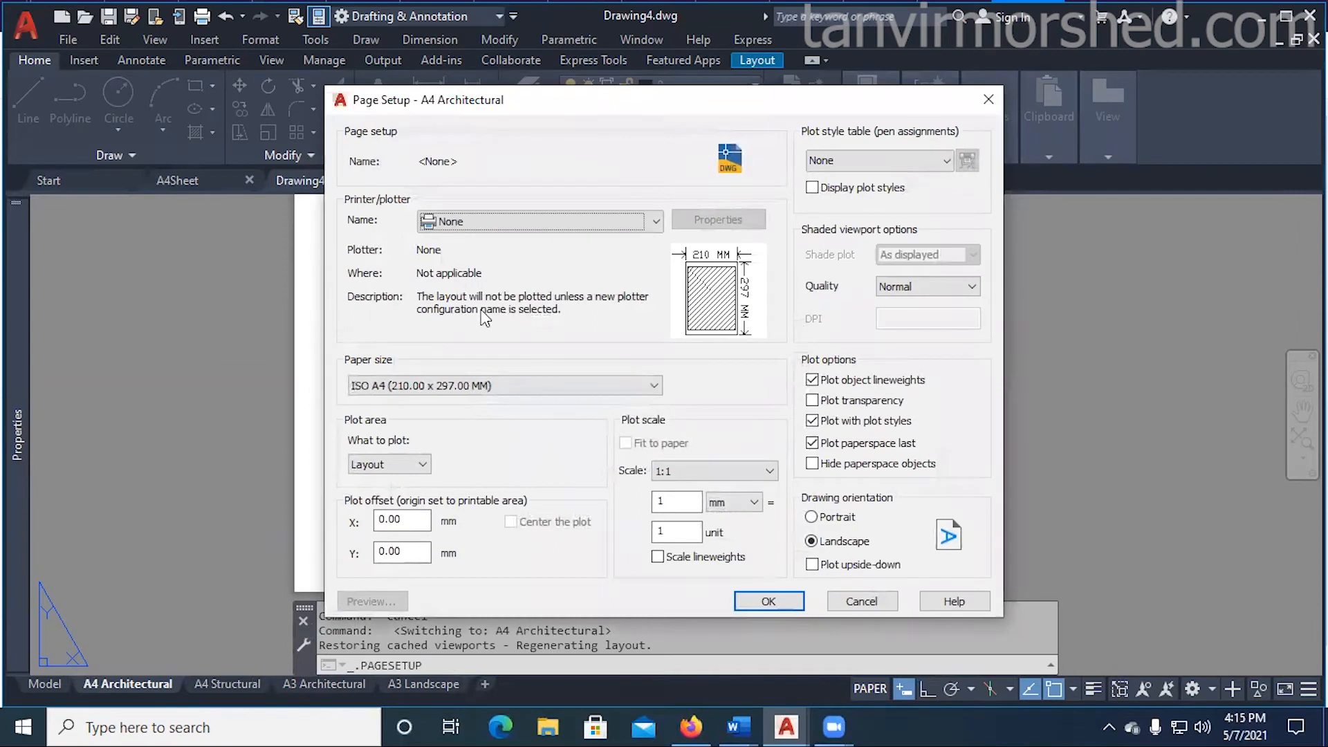
left_click(546, 223)
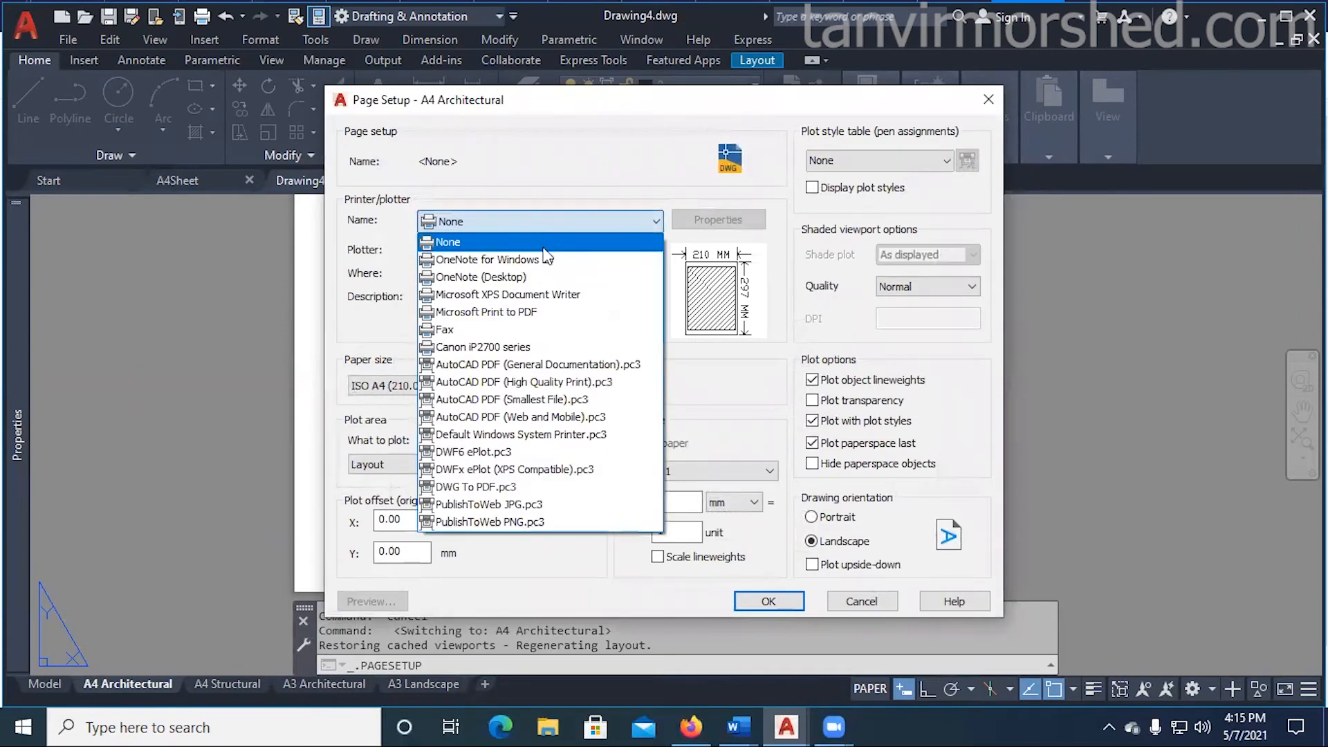
left_click(489, 488)
left_click(608, 221)
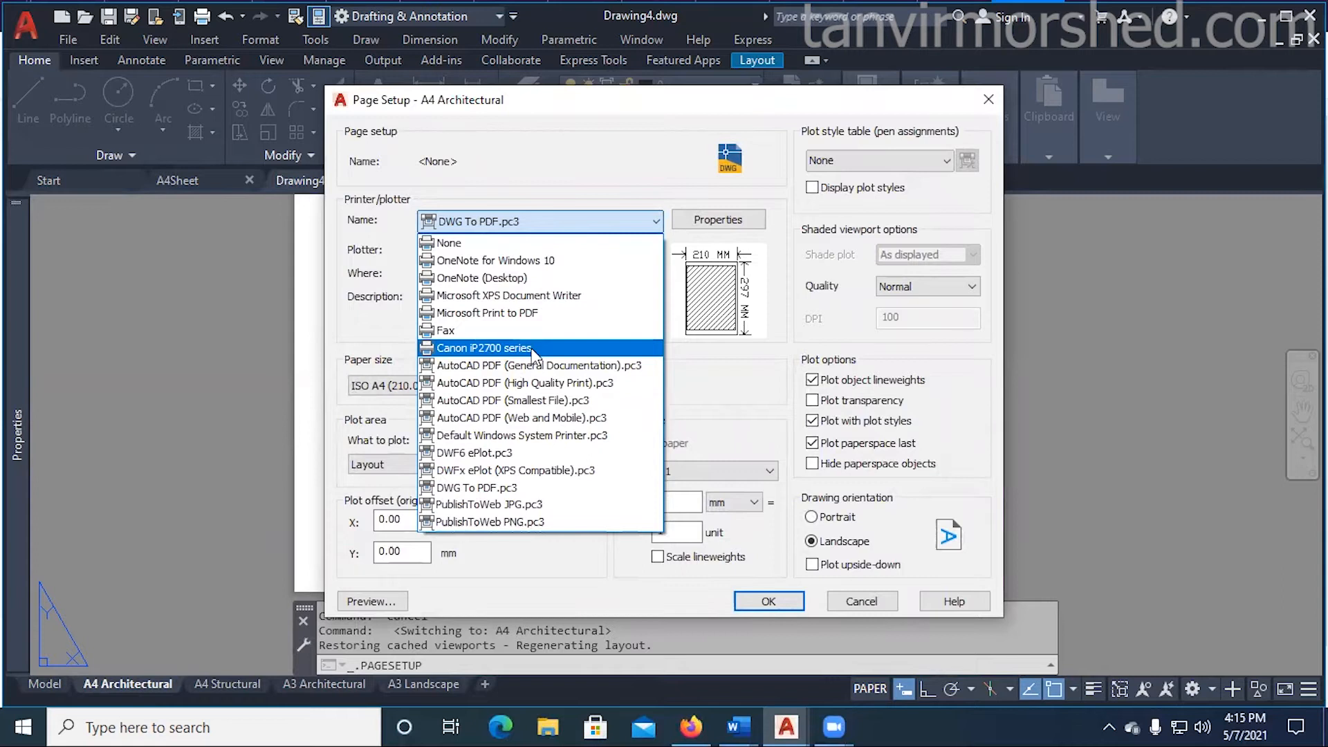
left_click(740, 376)
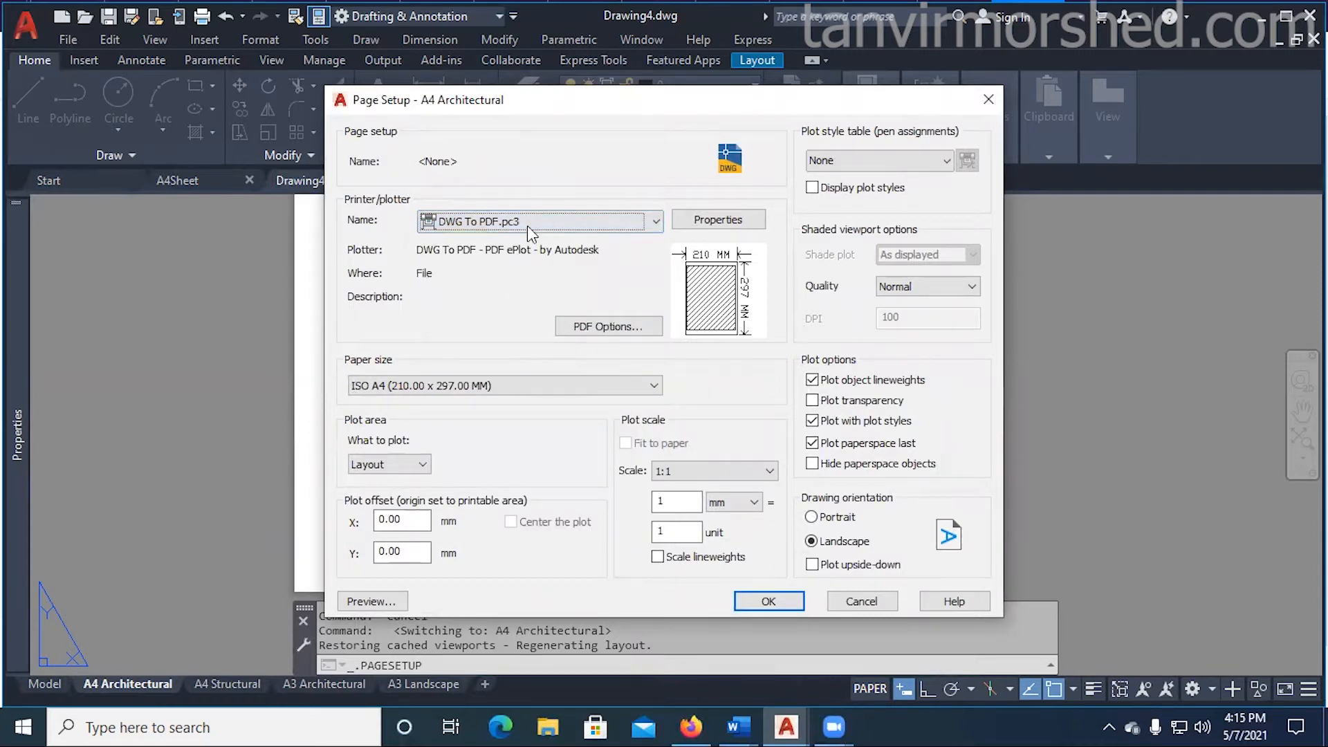
- Set the paper size of the page setup to ISO A4 (297.00 x 210.00 MM)
left_click(472, 390)
left_click(474, 393)
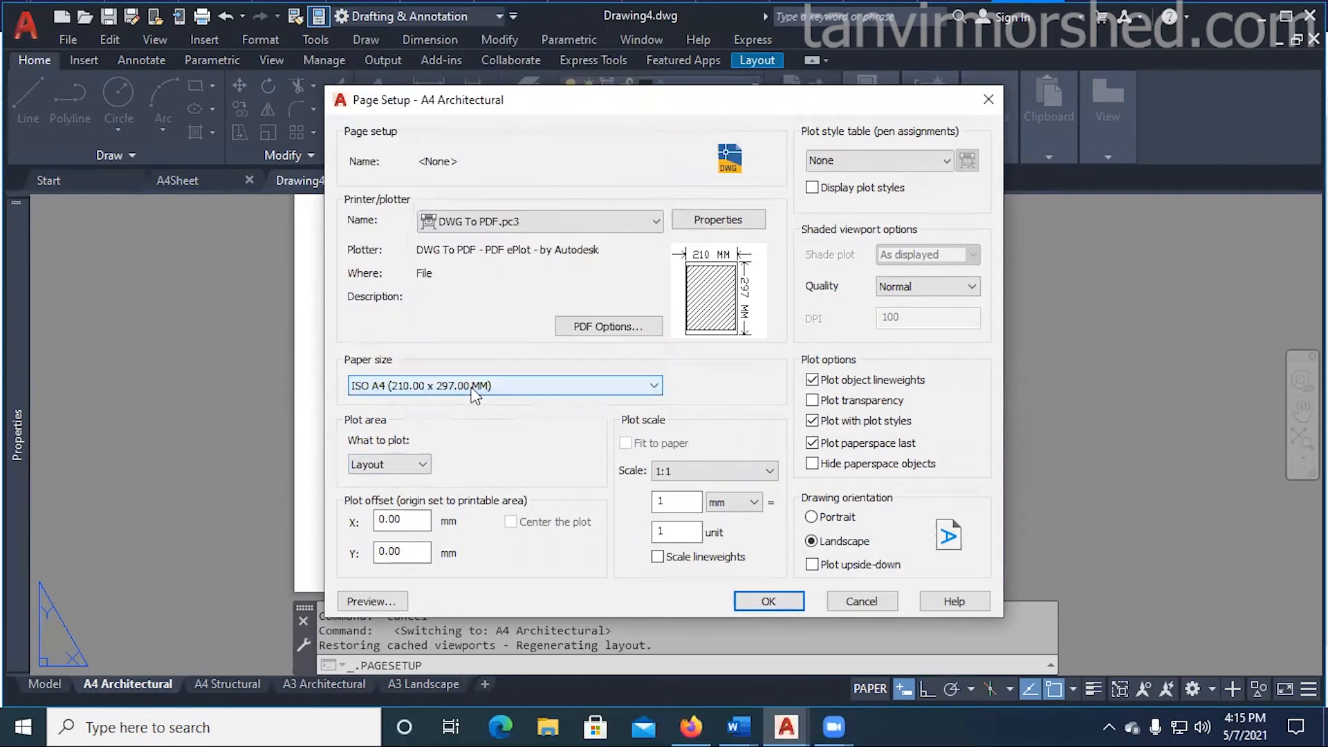
left_click(475, 393)
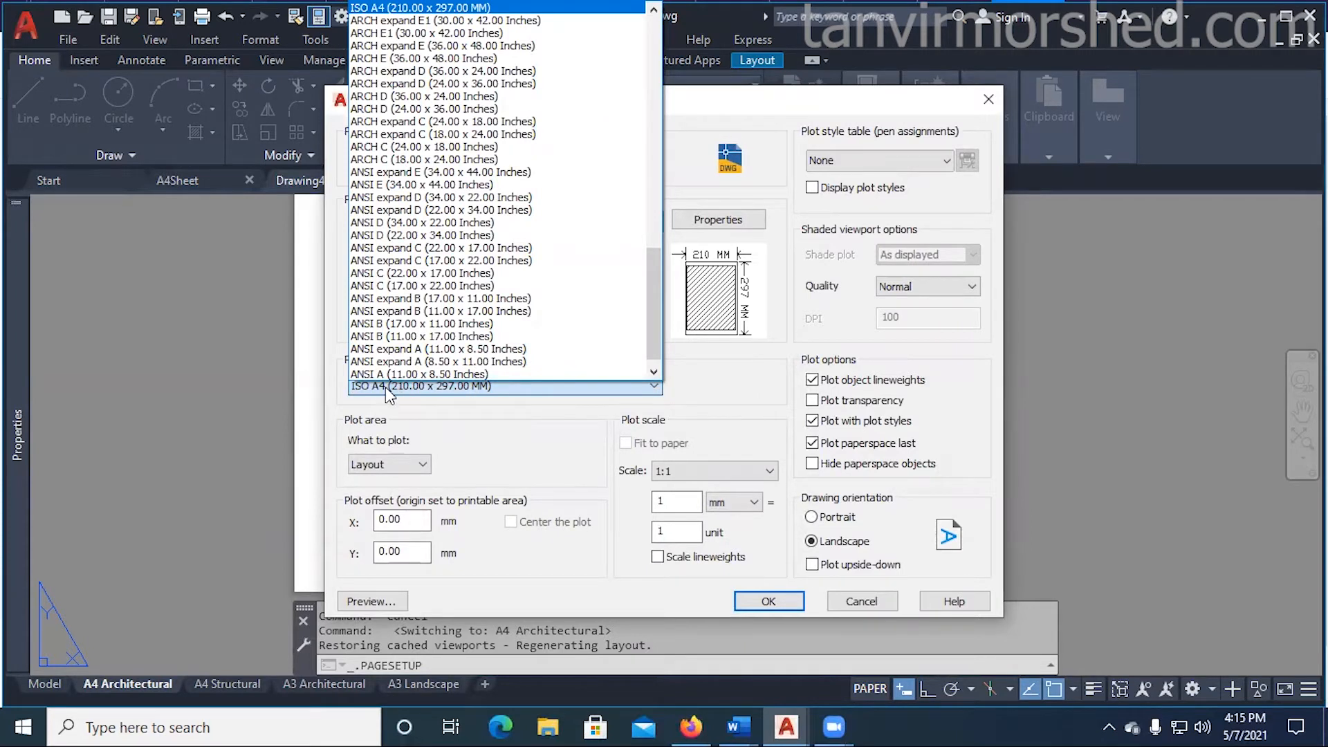
scroll(484, 299, "up", 6)
scroll(484, 299, "up", 4)
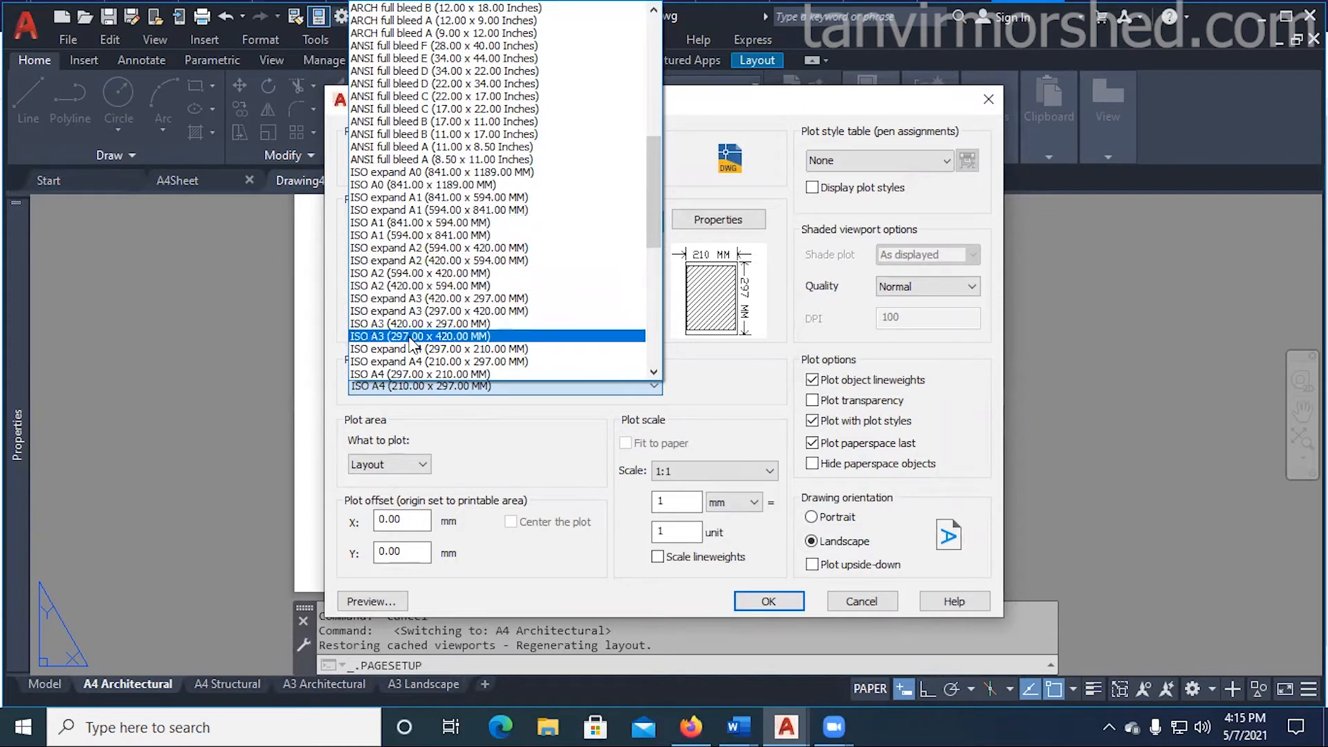
scroll(413, 343, "down", 1)
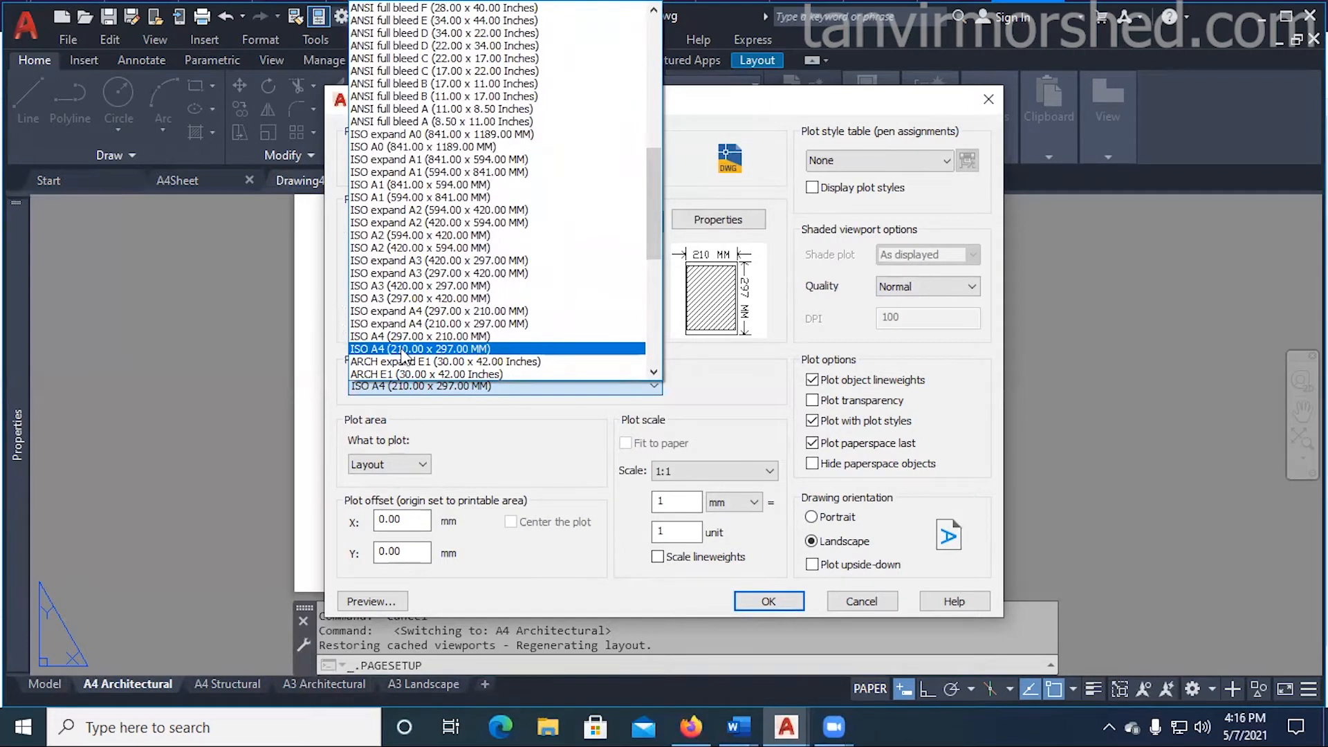
left_click(405, 337)
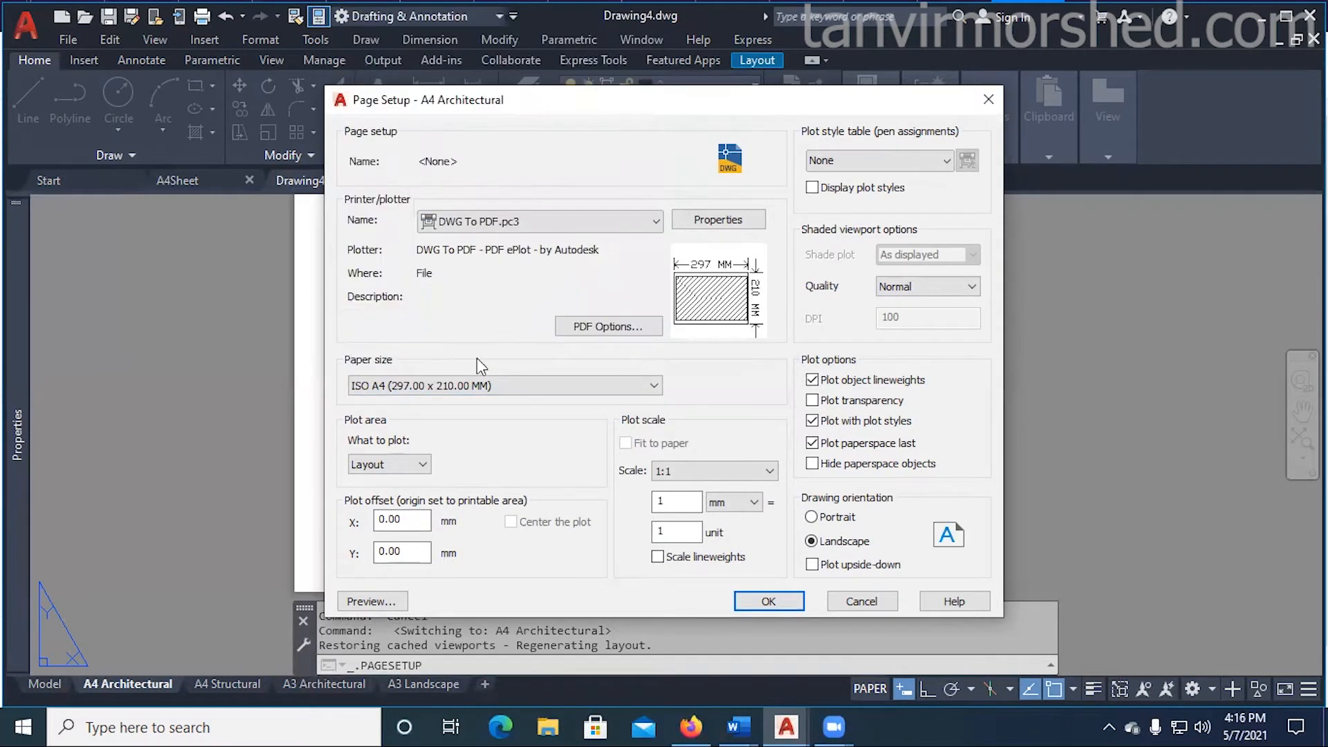
- Set the plot scale to 1:1 with no plot style table and apply the page setup to the A4 Architectural layout
left_click(770, 473)
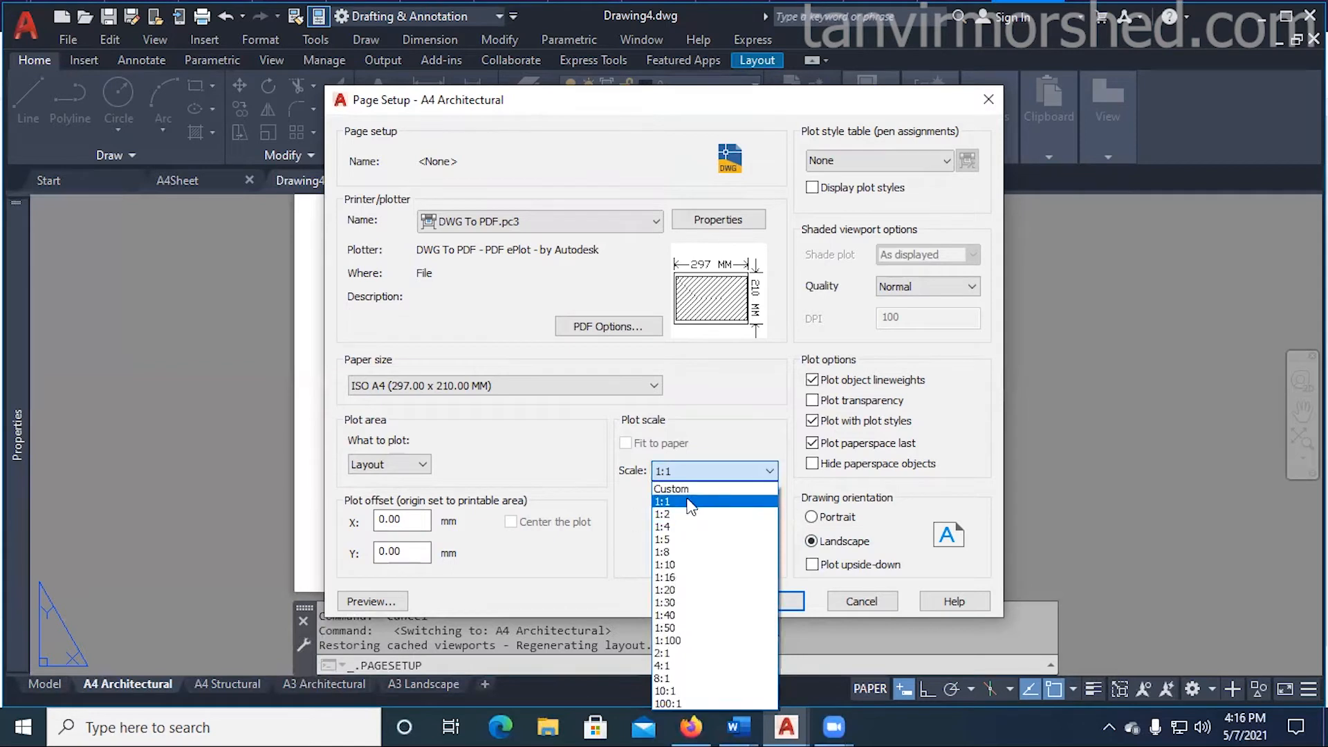
left_click(685, 500)
left_click(754, 510)
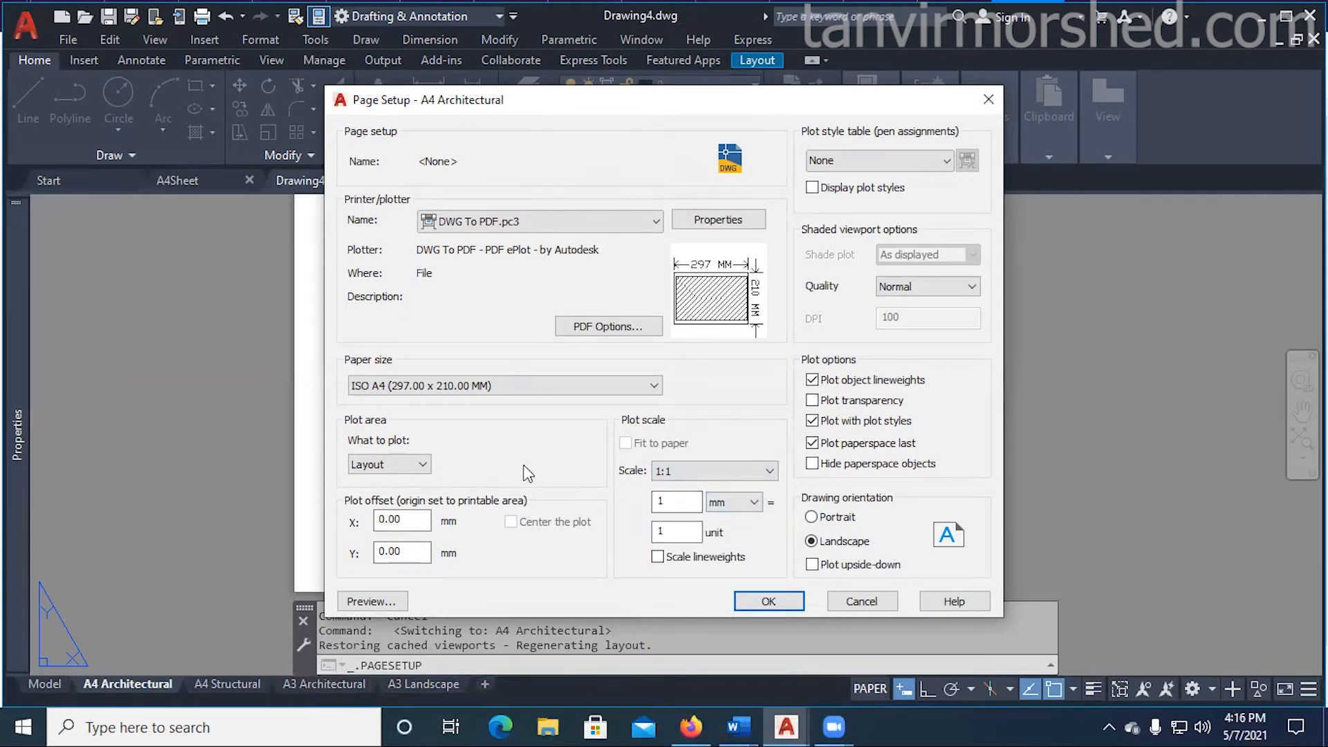
left_click(877, 166)
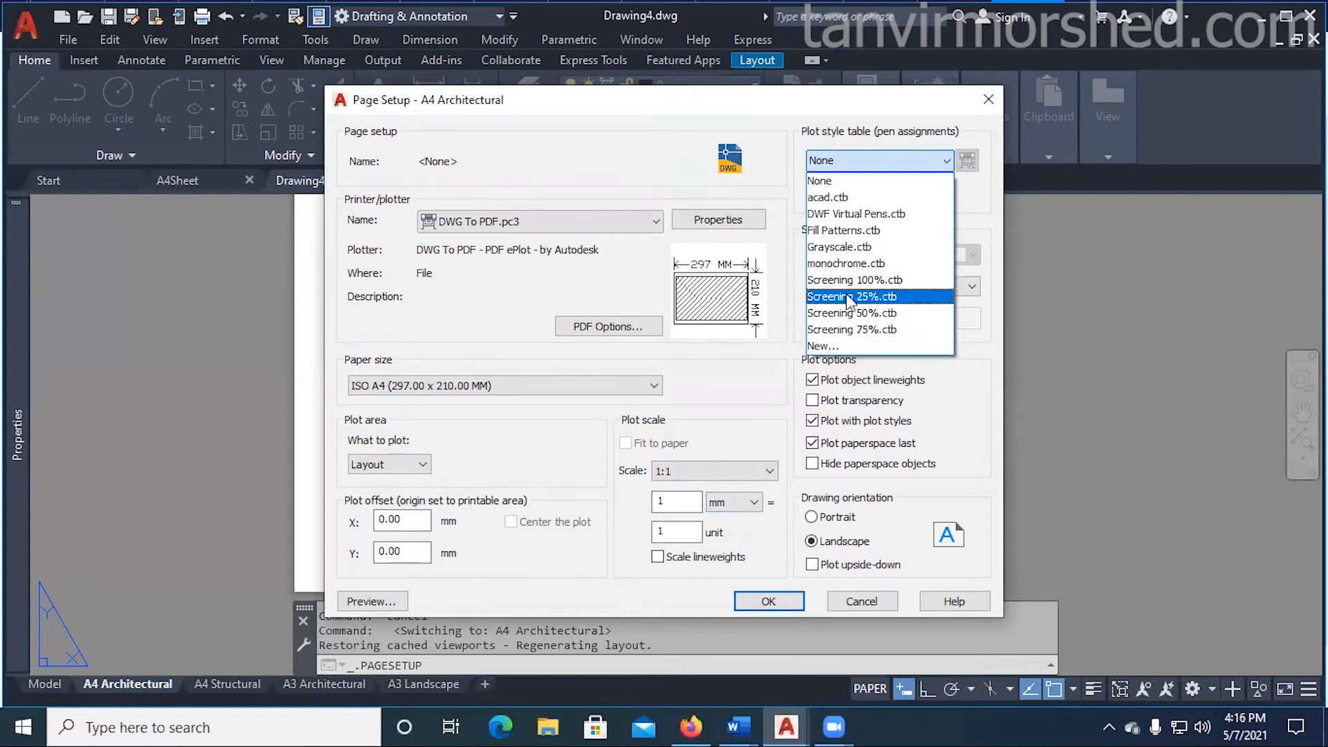
left_click(612, 188)
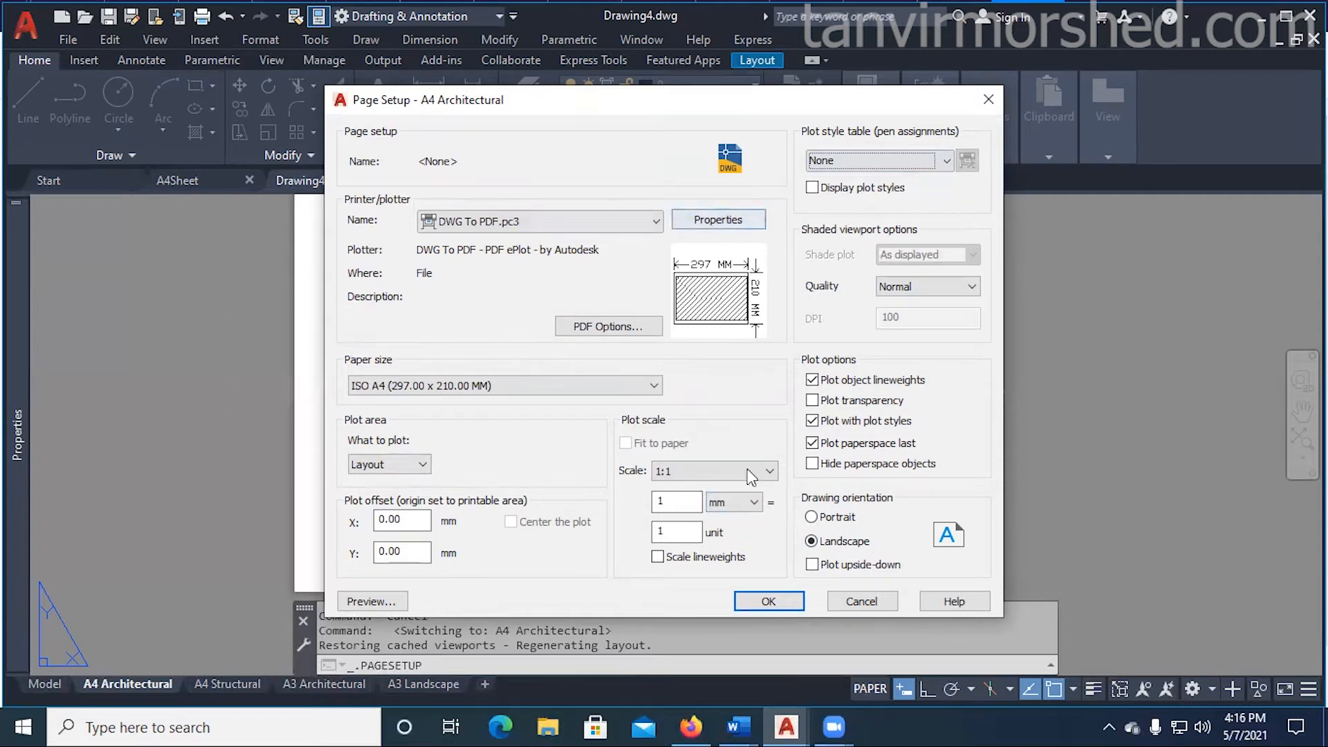
left_click(770, 599)
left_click(739, 560)
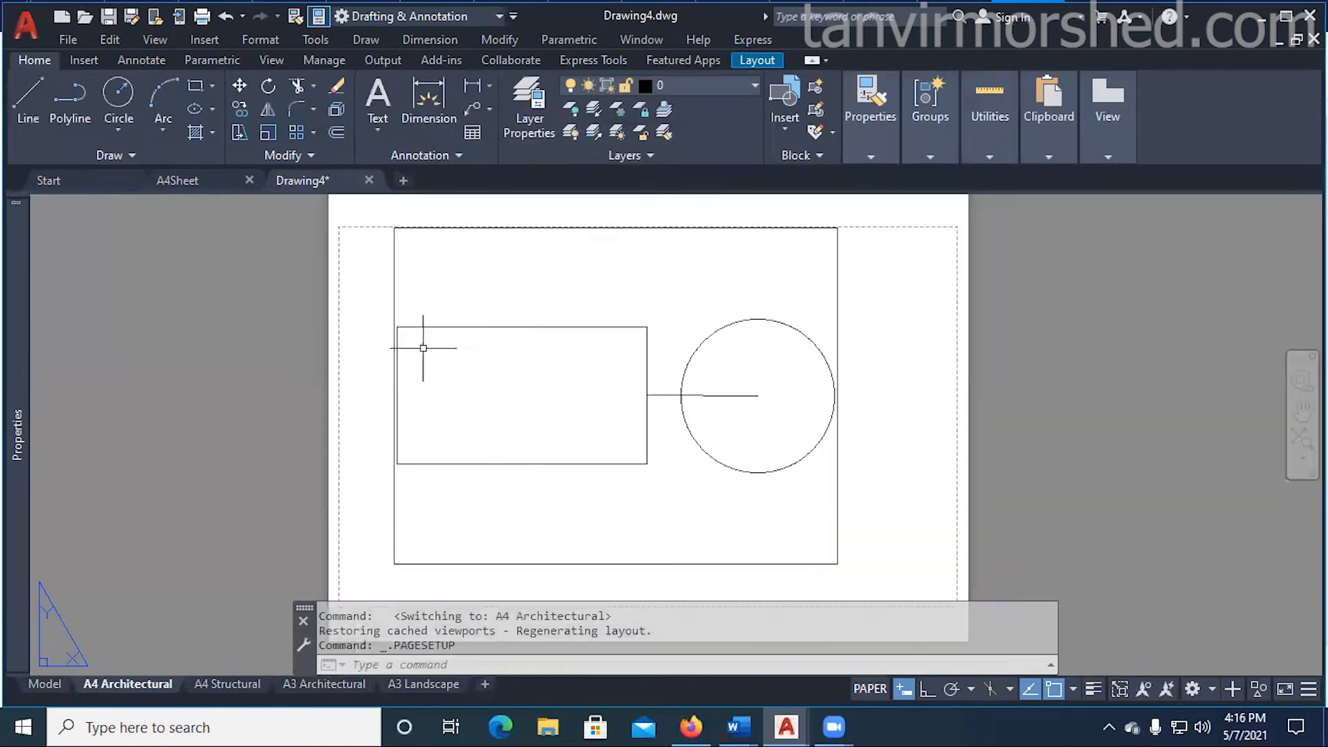
- Compare the A4 Architectural sheet with the A4 Structural, A3 Architectural and A3 Landscape sheets and return to it
scroll(335, 228, "down", 1)
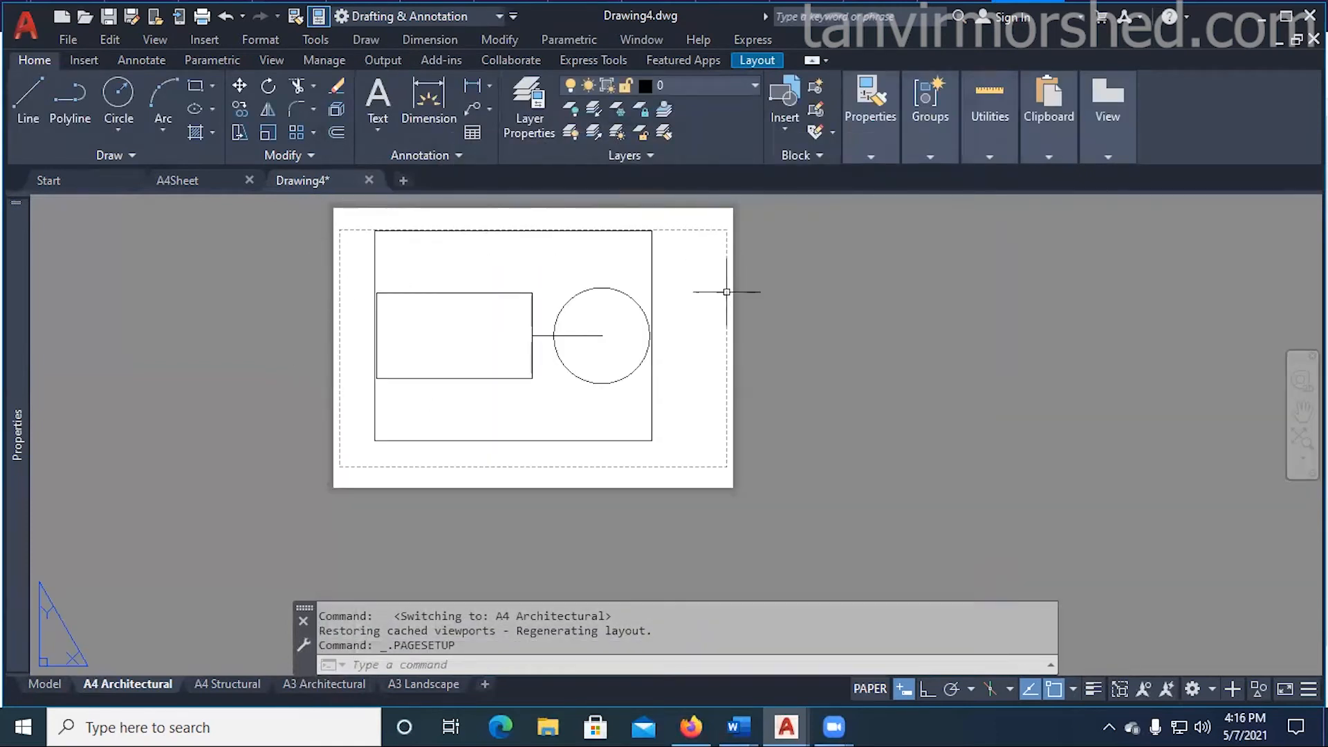
left_click(244, 687)
key("ctrl+Page_Up")
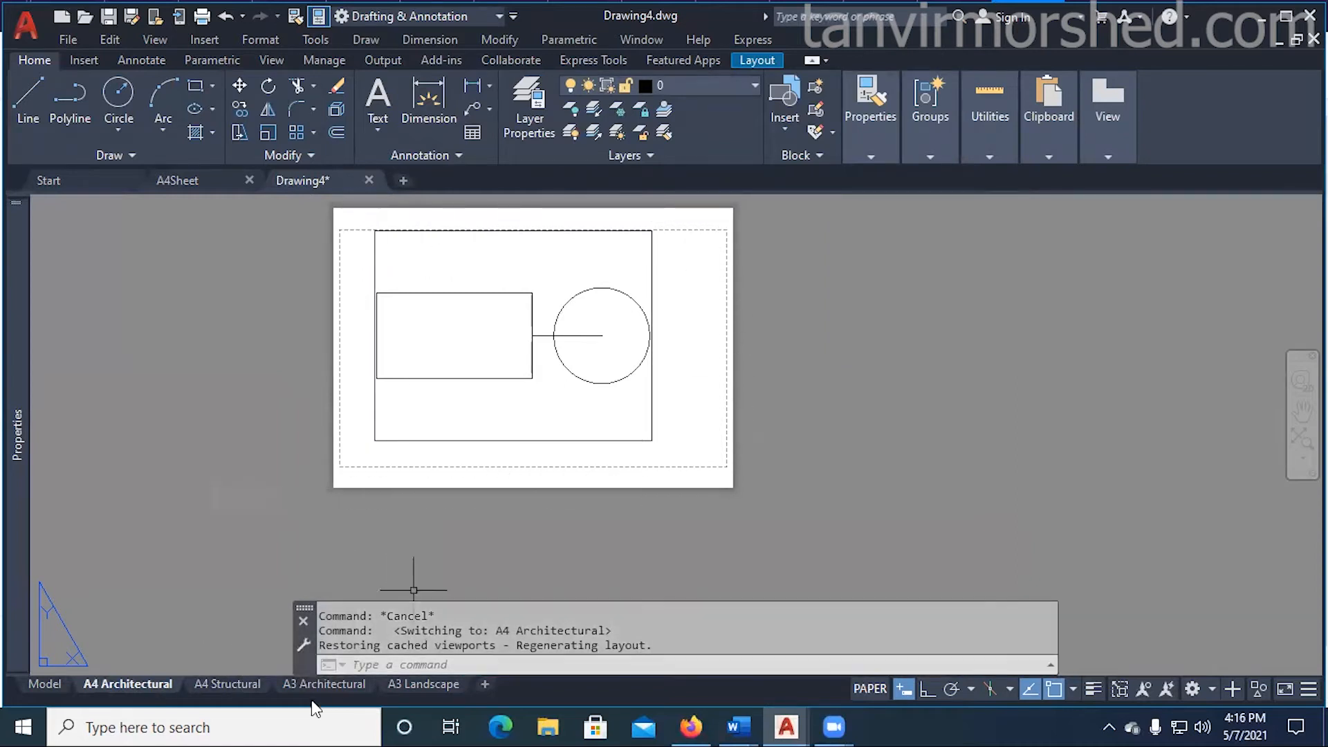
left_click(228, 685)
scroll(477, 374, "down", 4)
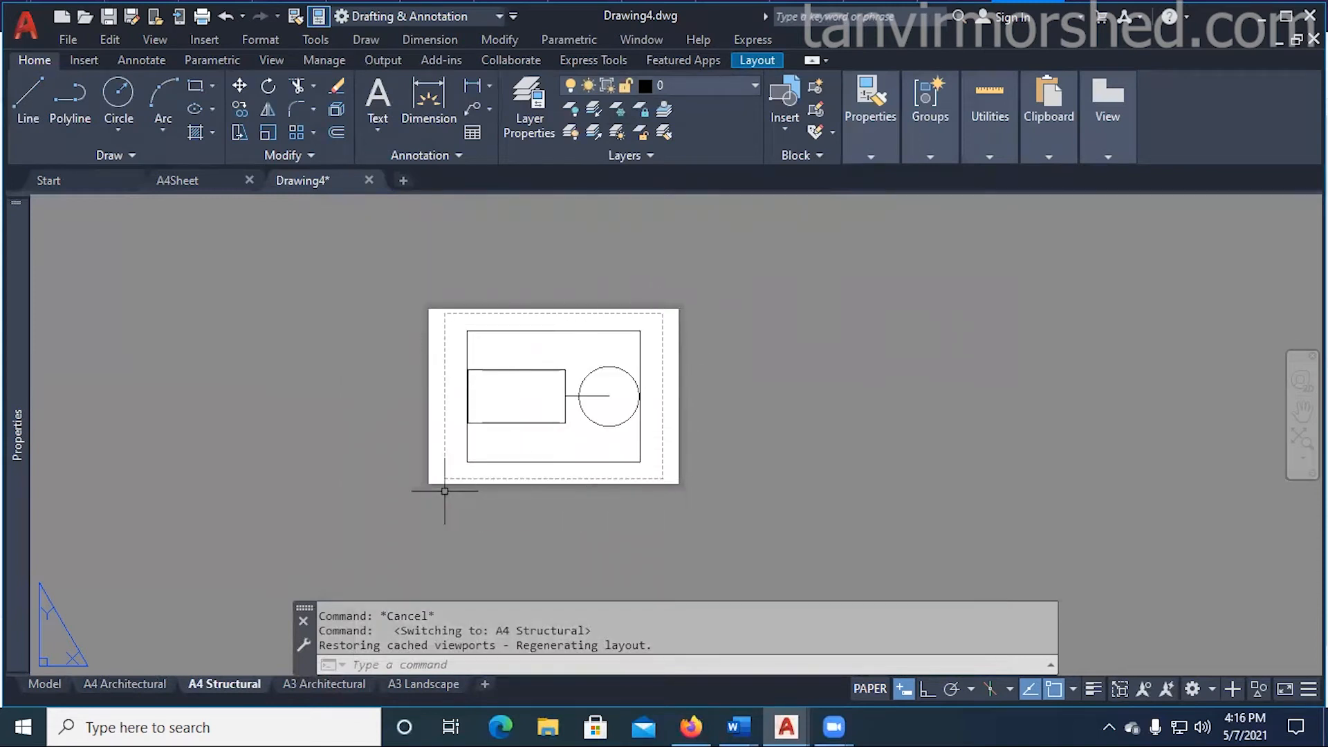
left_click(324, 684)
scroll(463, 268, "down", 4)
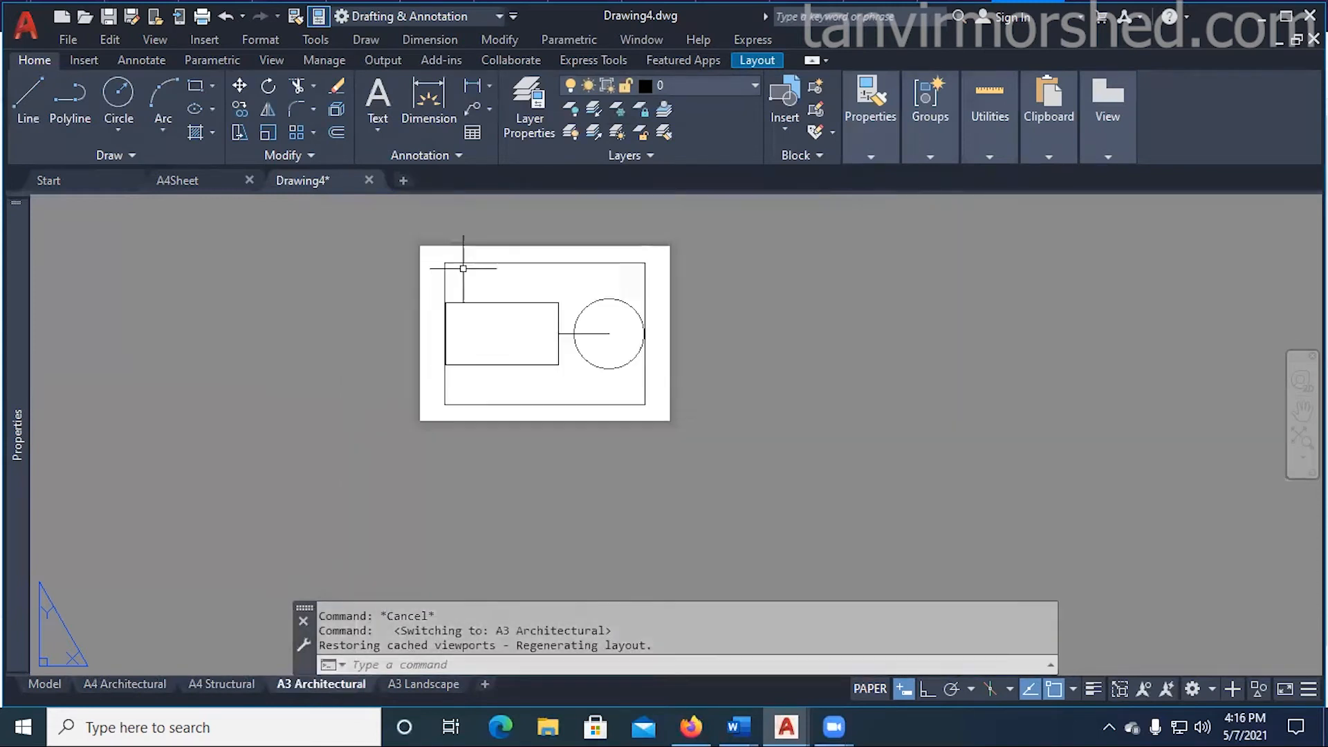
left_click(422, 683)
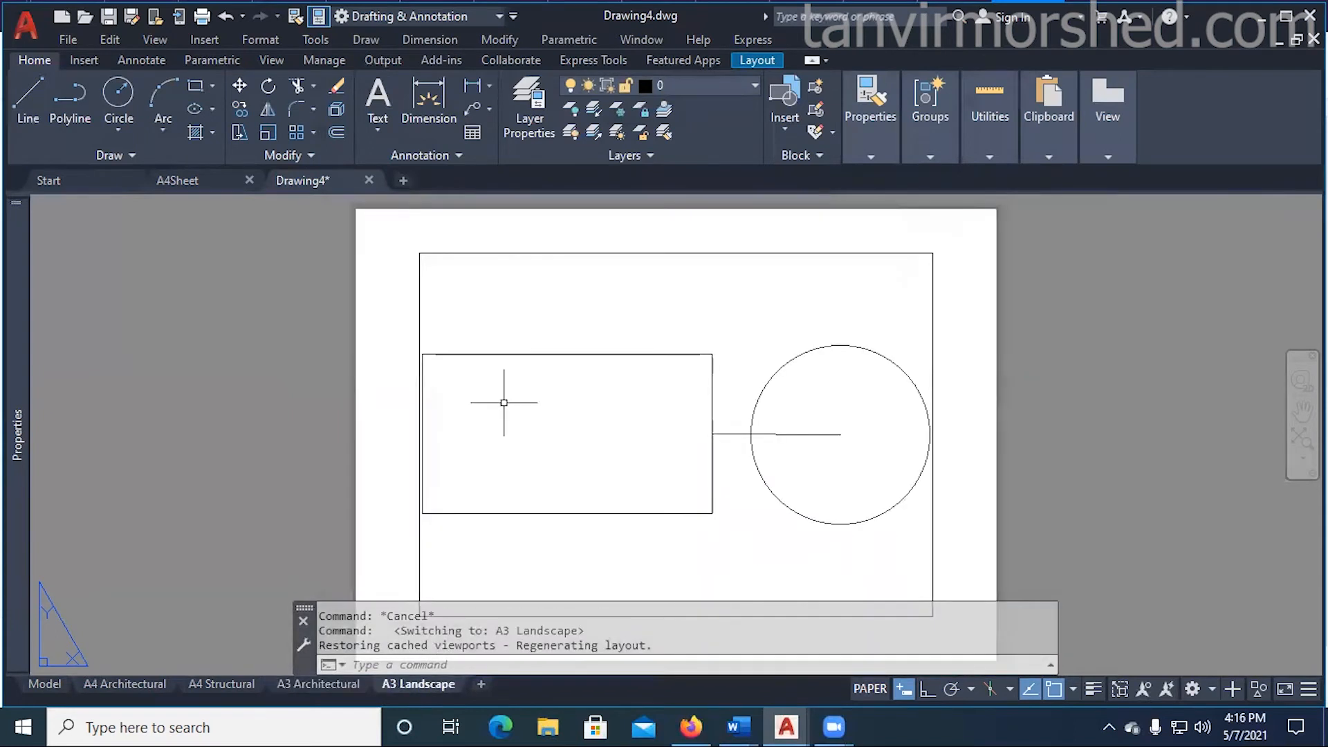
left_click(223, 684)
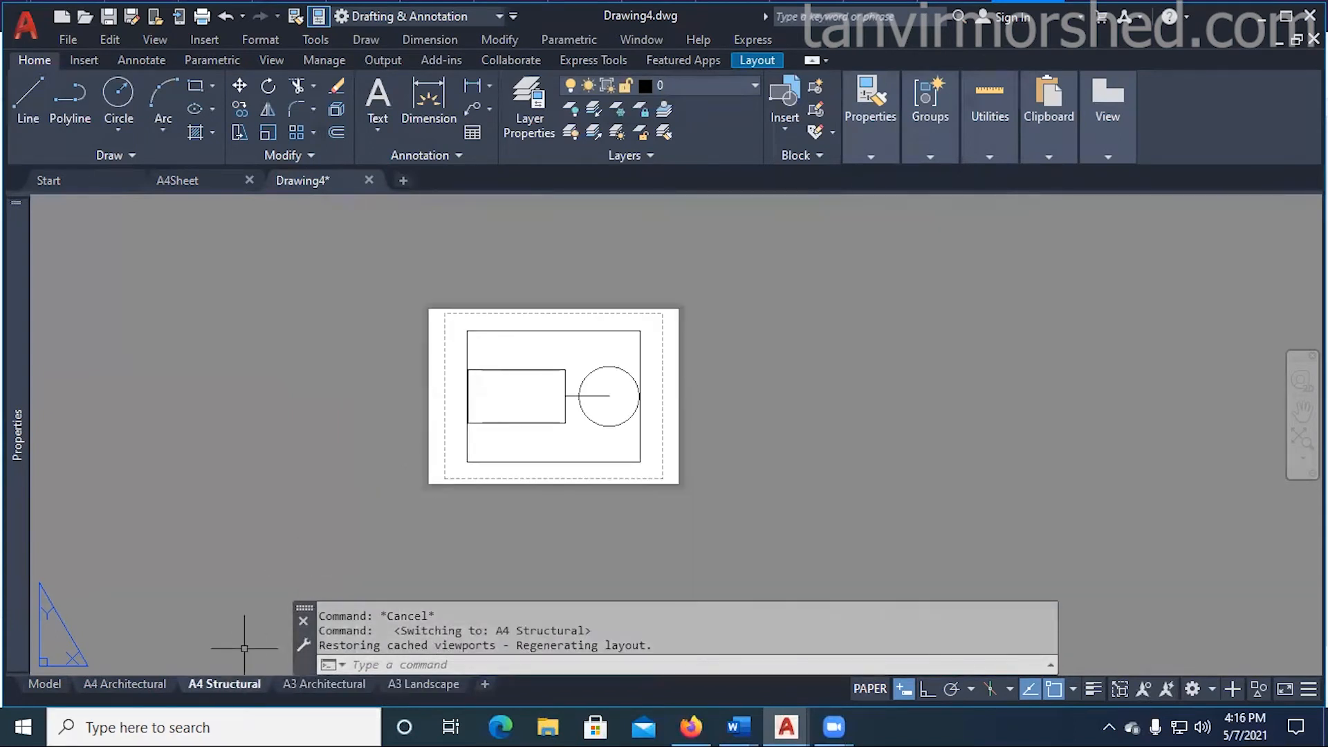
left_click(140, 684)
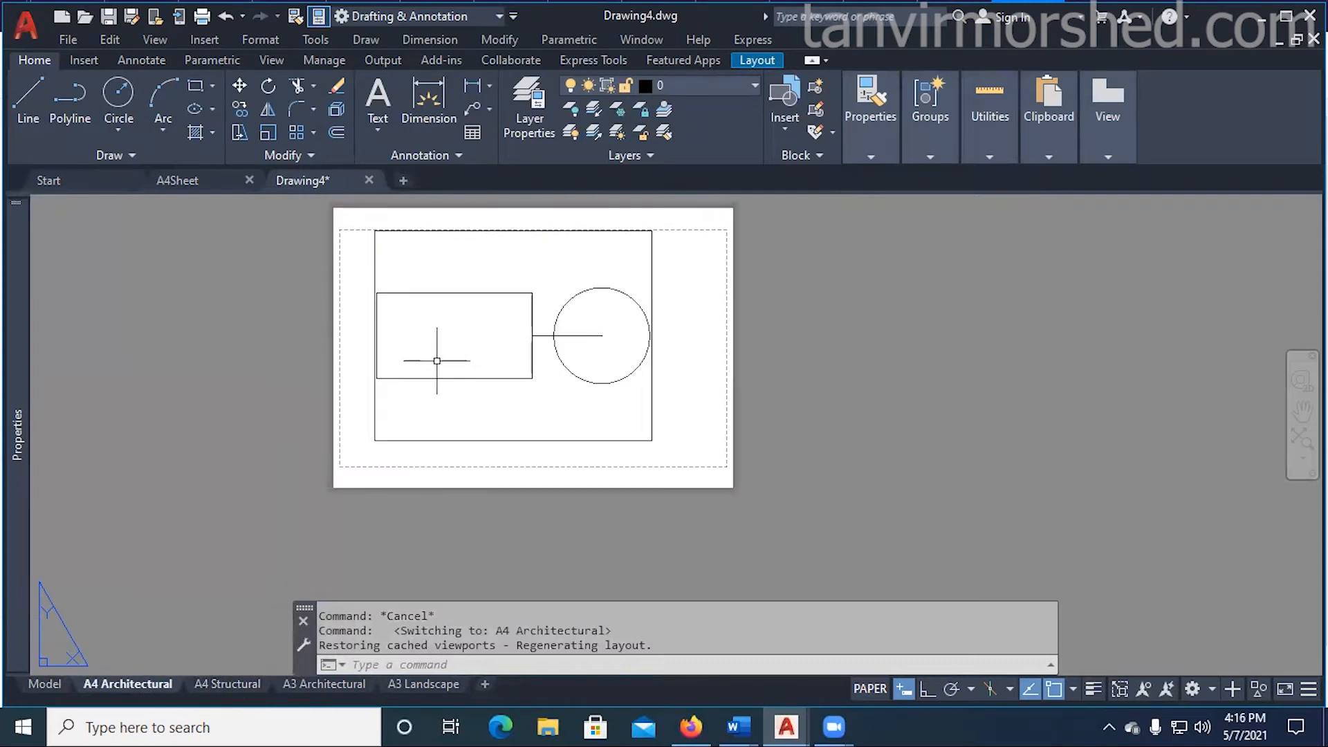
middle_click_drag(435, 364, 442, 396)
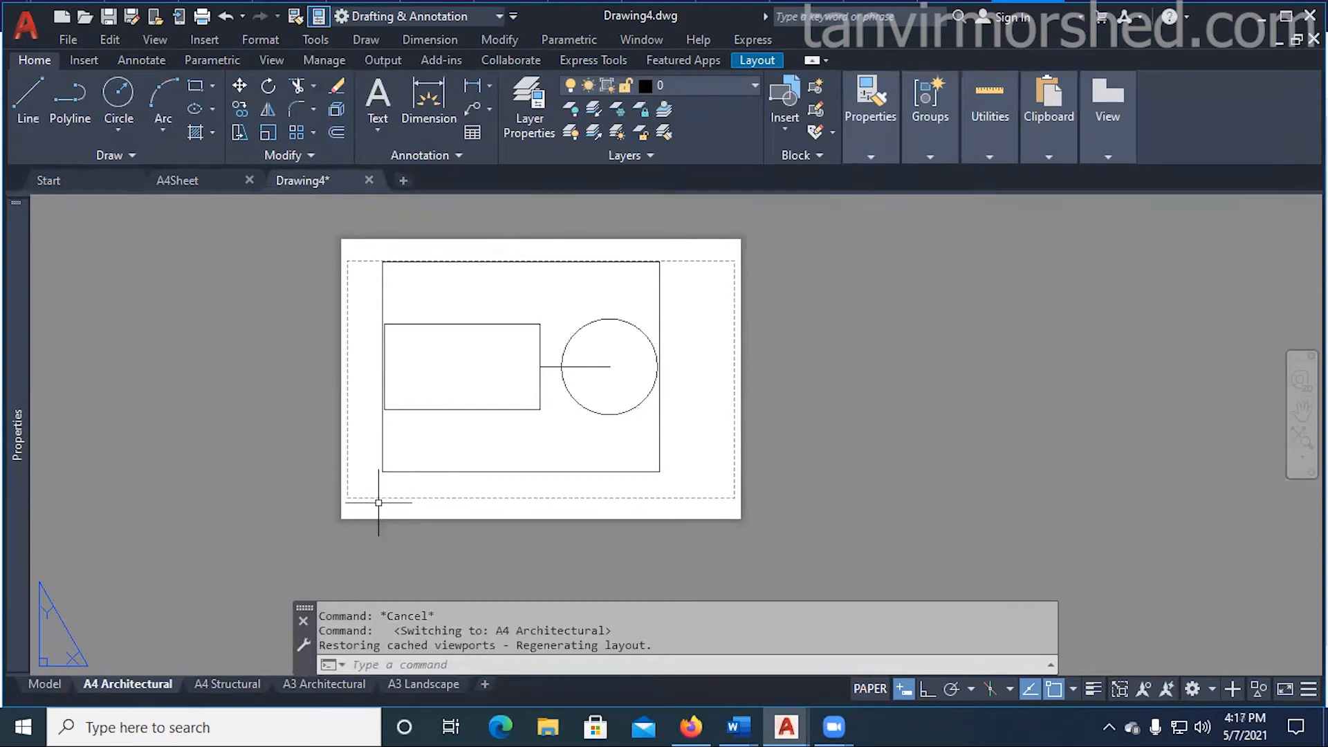
left_click(540, 452)
left_click(524, 468)
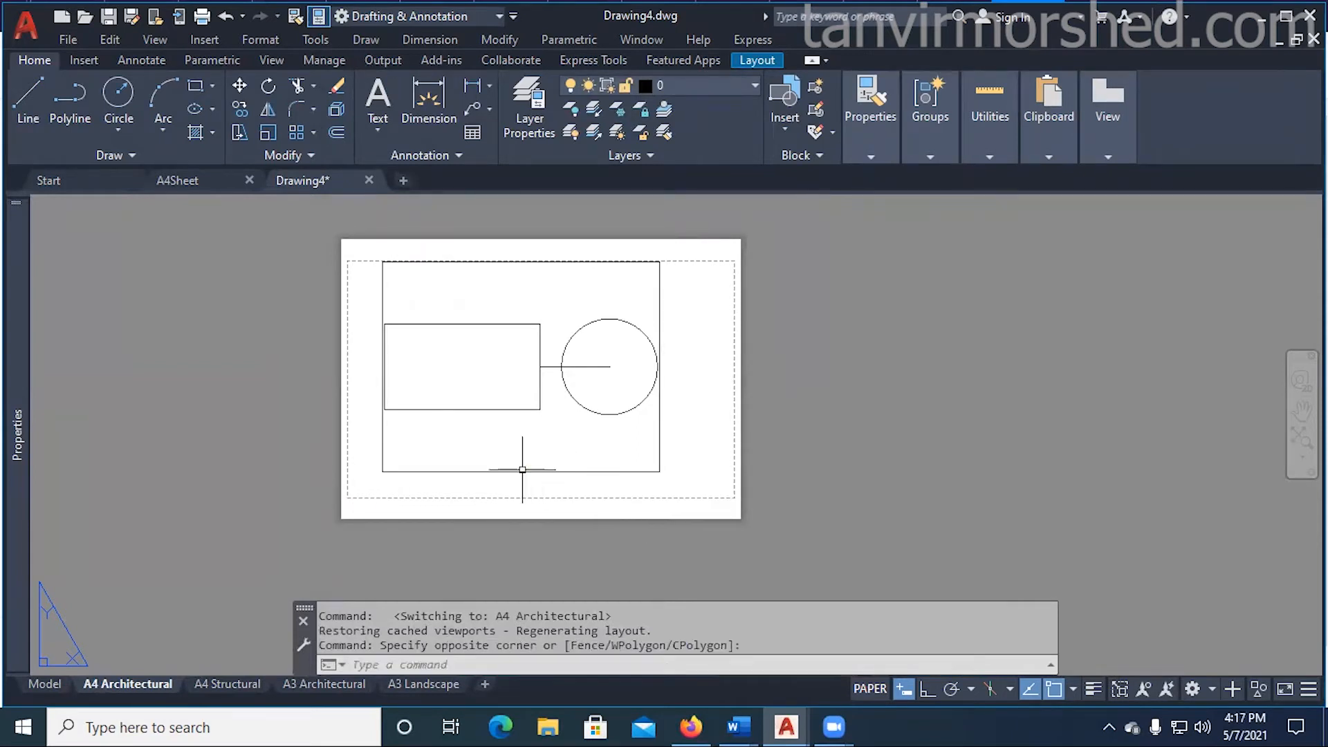
left_click(518, 460)
left_click(501, 486)
key("Escape")
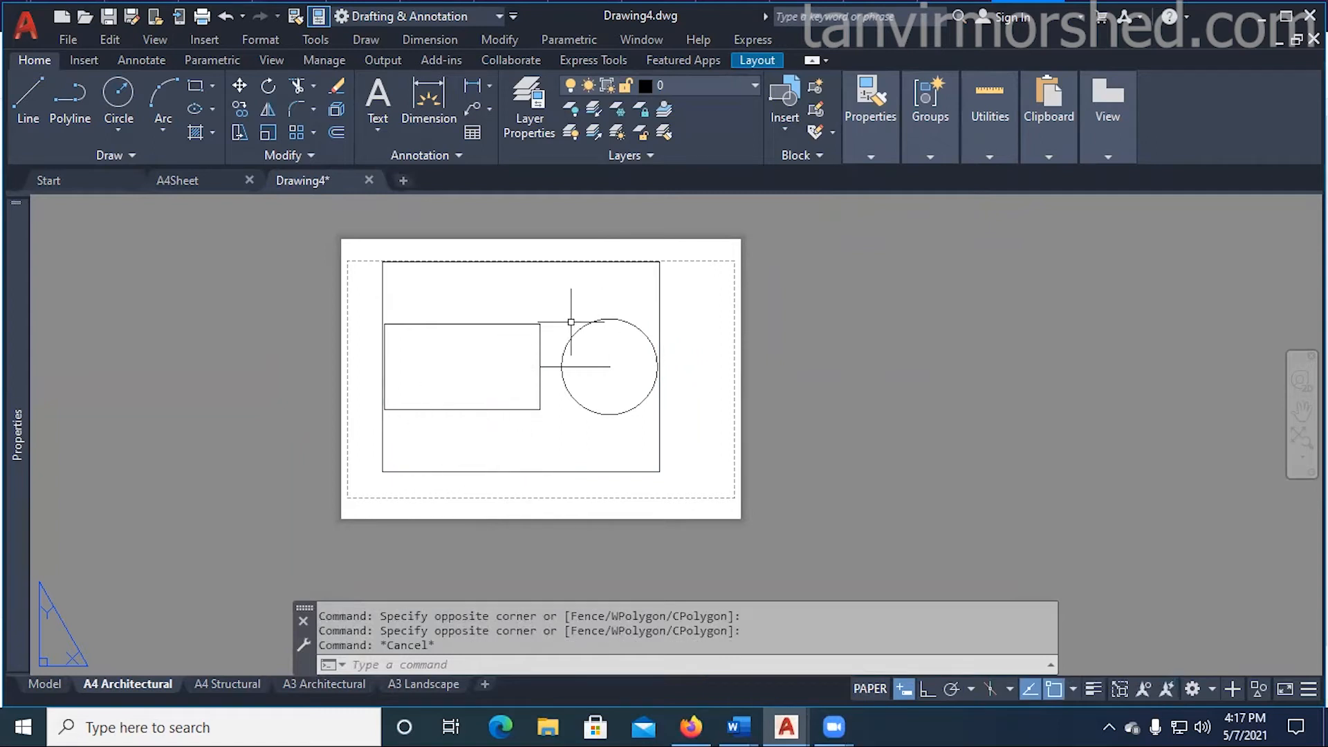
- Select the viewport on the A4 Architectural sheet and set its scale to 1:100
left_click(579, 443)
left_click(563, 482)
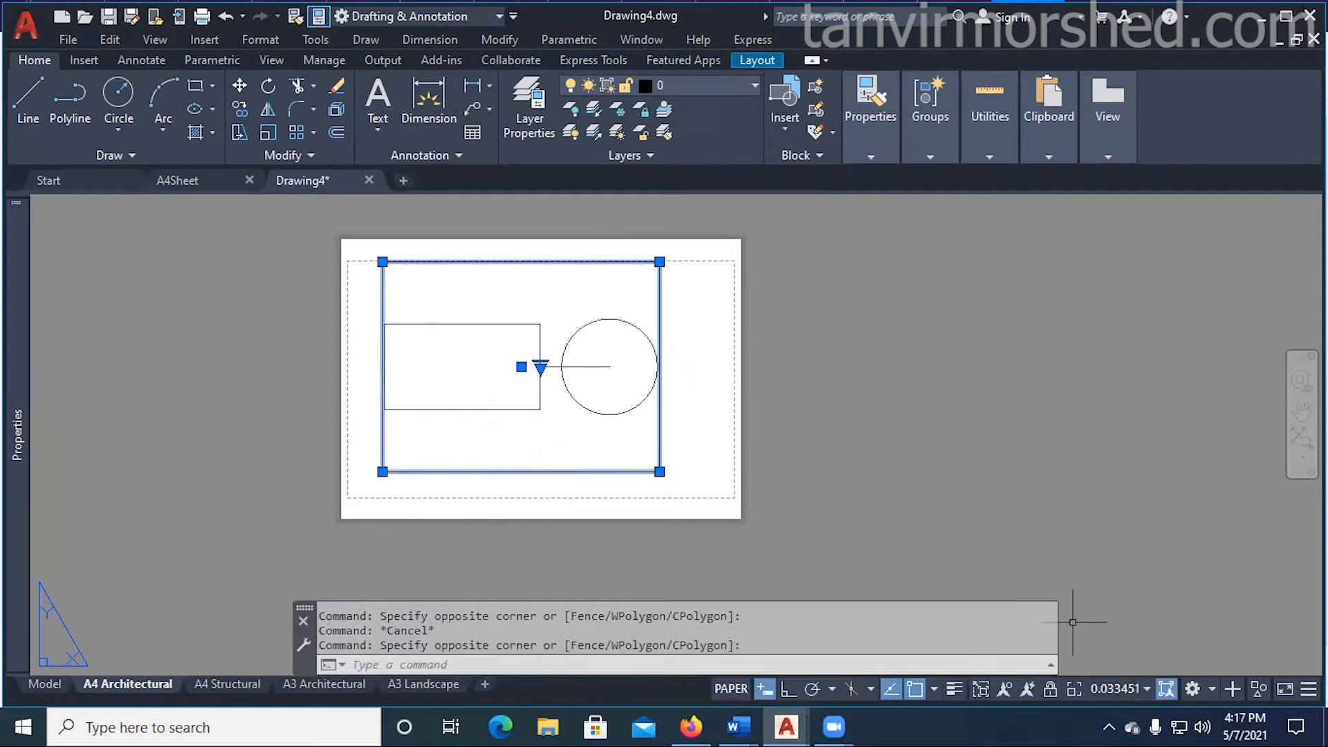
left_click(1144, 688)
left_click(1012, 470)
- Add a custom scale named 1:200 to the drawing's scale list, with 1 paper unit equal to 200 drawing units
left_click(1134, 688)
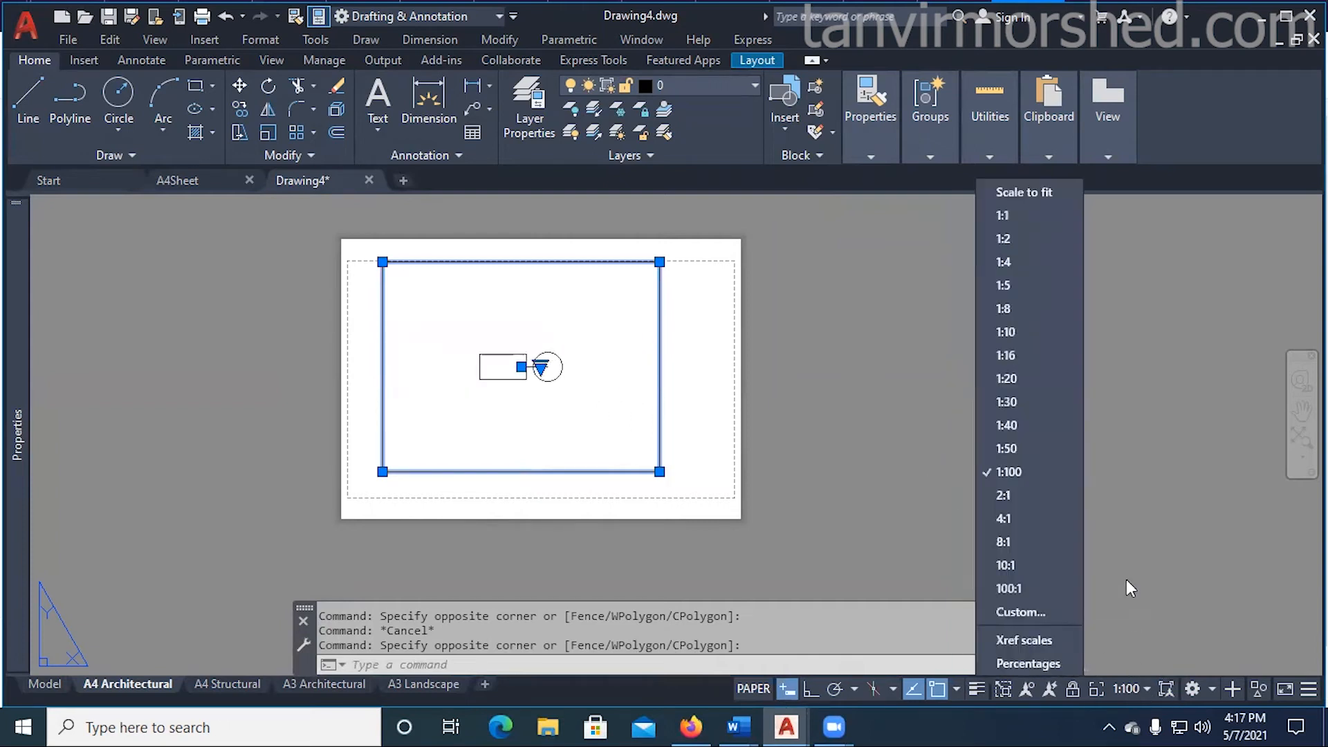
left_click(1025, 618)
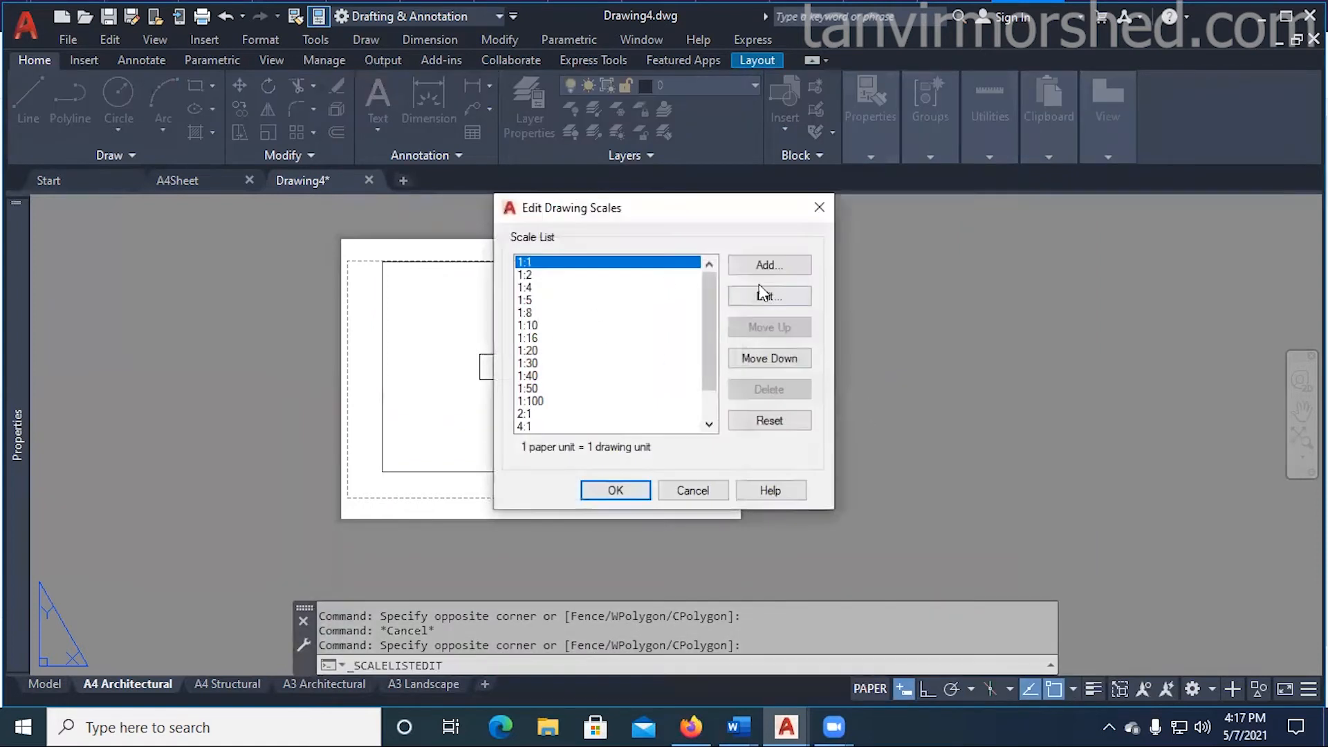
left_click(764, 266)
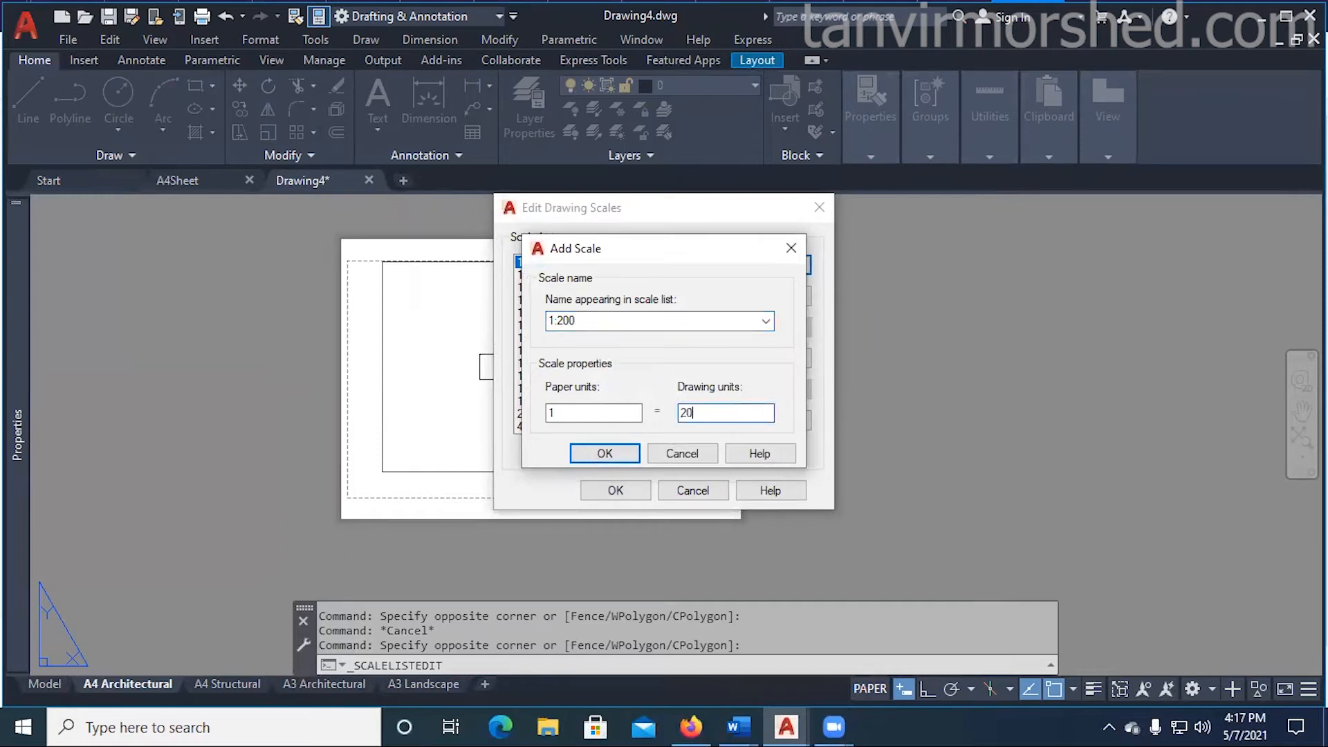
left_click(607, 453)
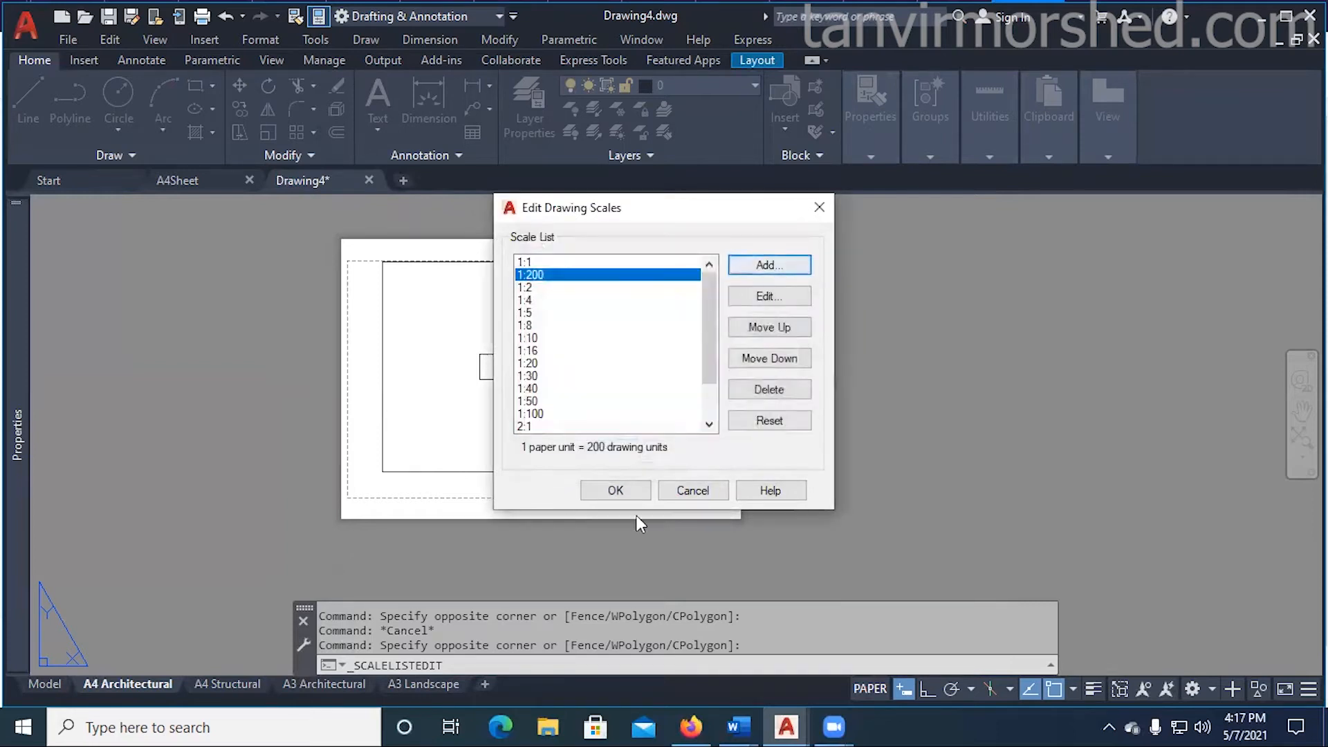
left_click(615, 490)
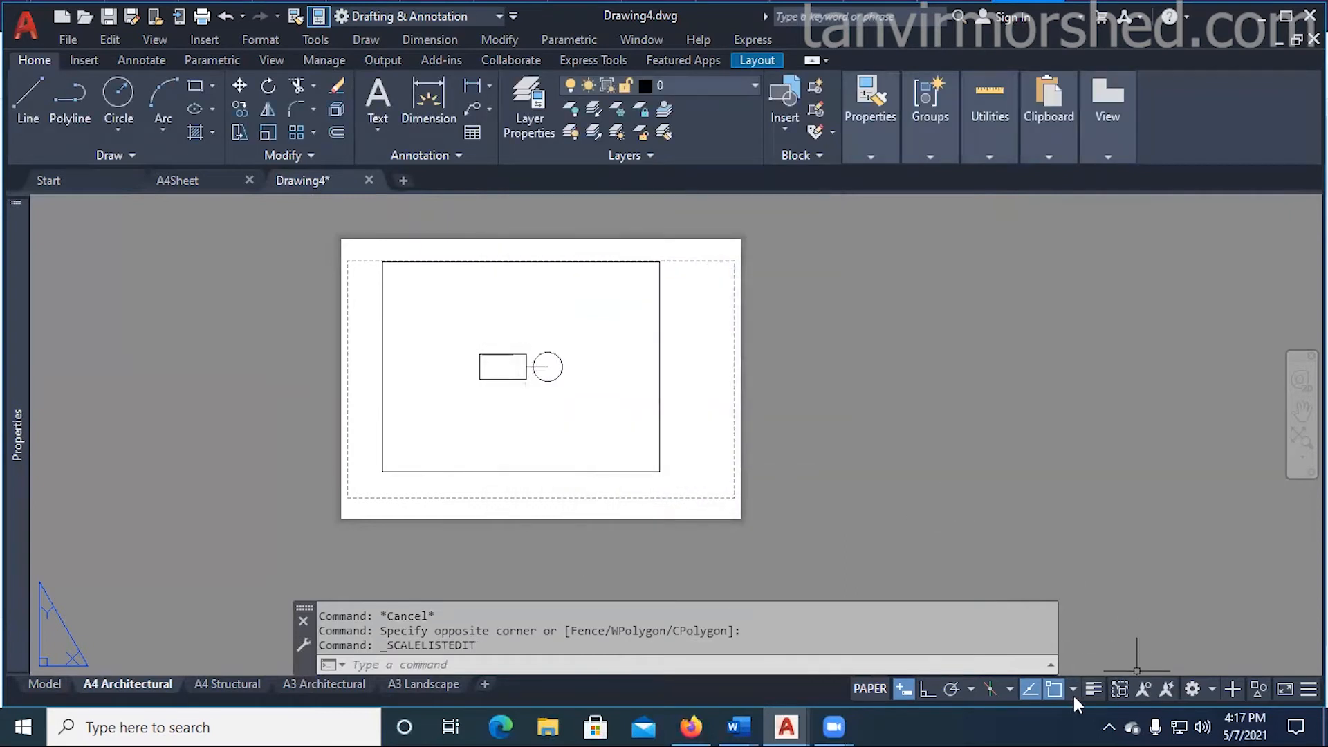
- Set the scale of the A4 Architectural viewport to the custom 1:200 scale and keep the viewport selected
left_click(728, 384)
left_click(640, 350)
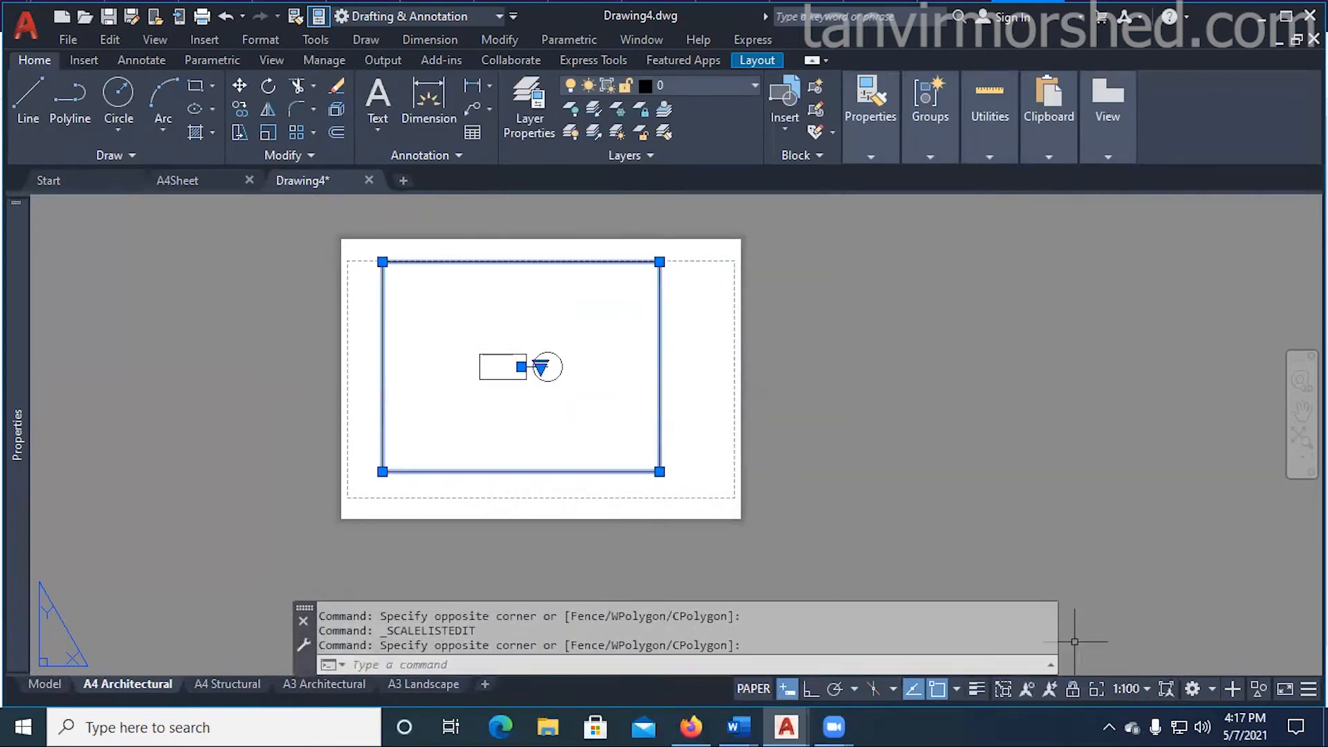
left_click(1146, 689)
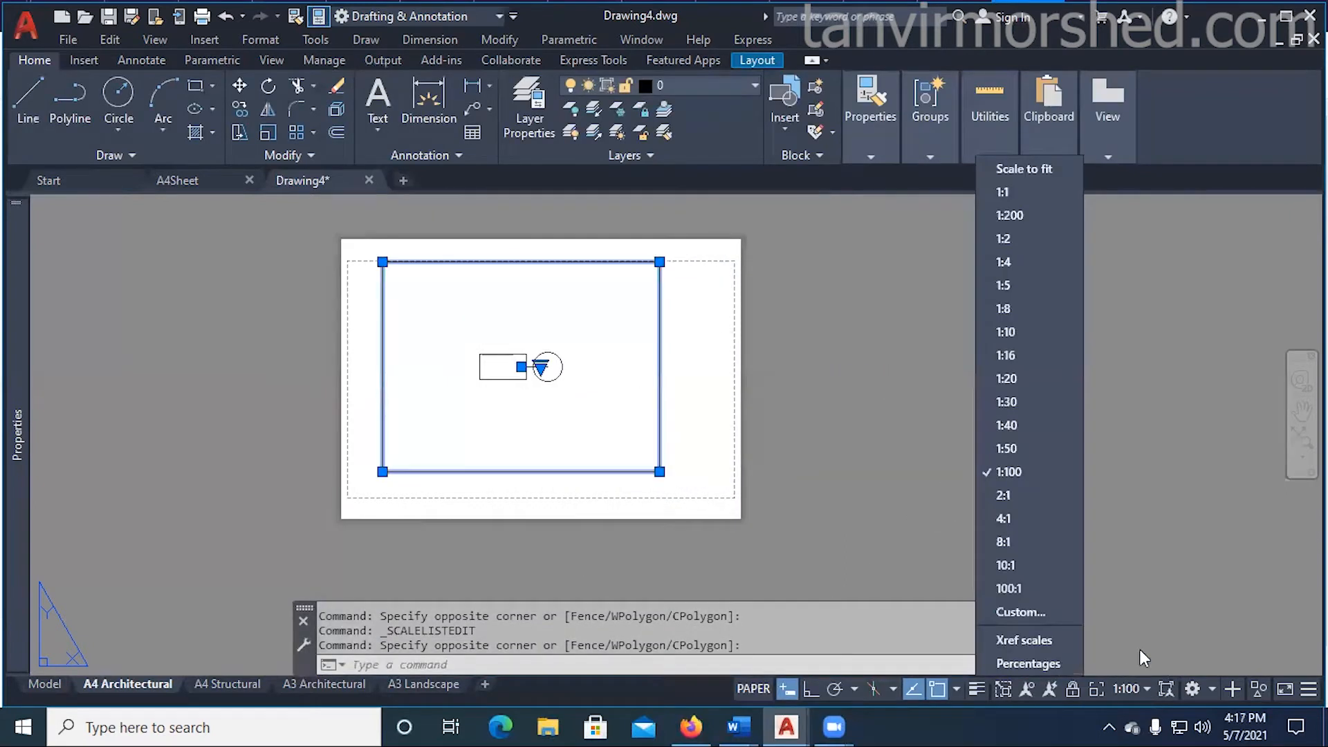
left_click(1021, 214)
left_click(664, 388)
left_click(640, 400)
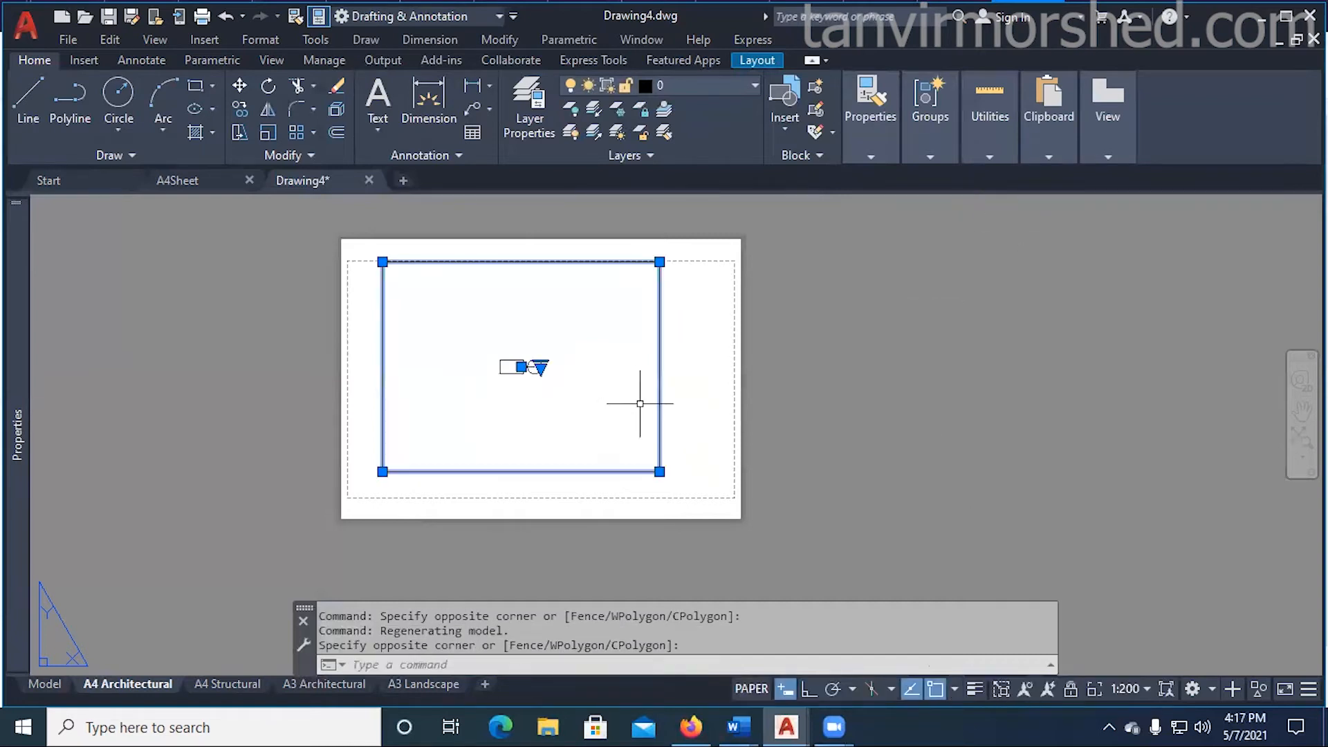
- Set the scale of the A4 Architectural viewport to 1:50 and deselect the viewport
left_click(1145, 689)
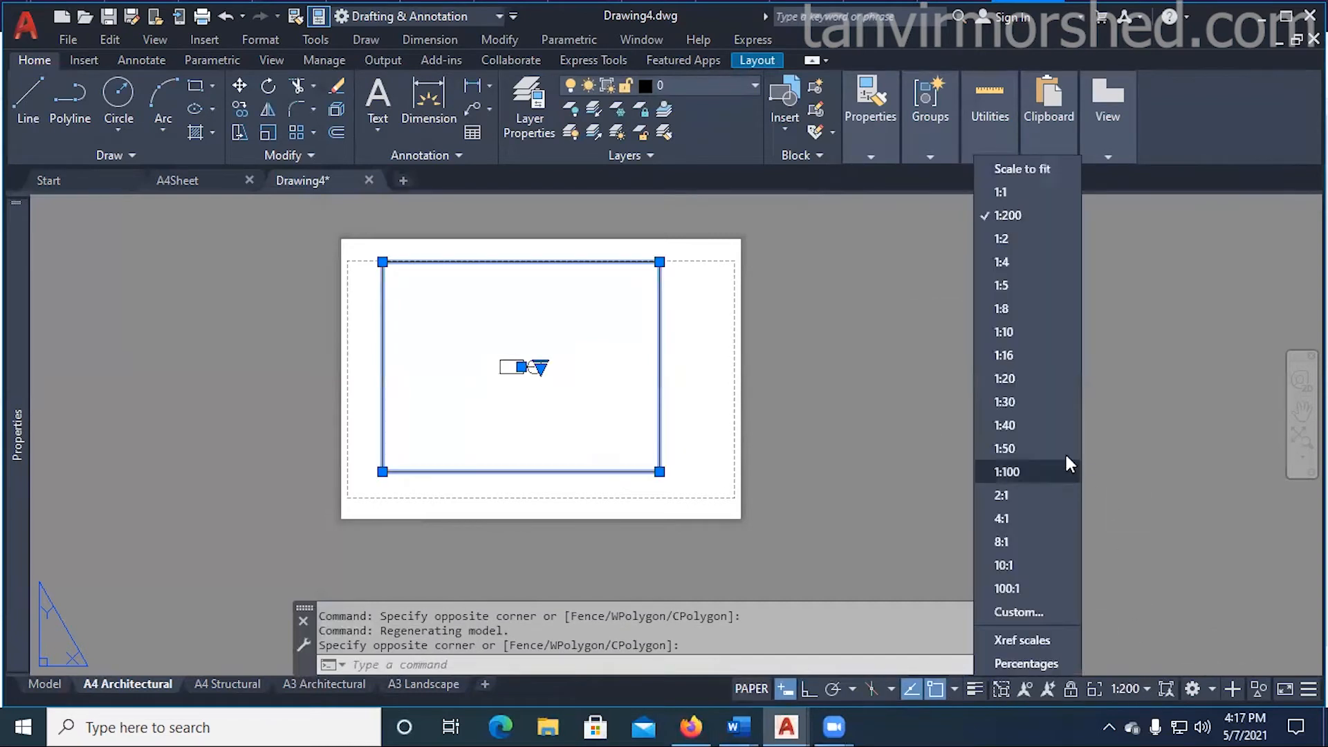
left_click(1025, 450)
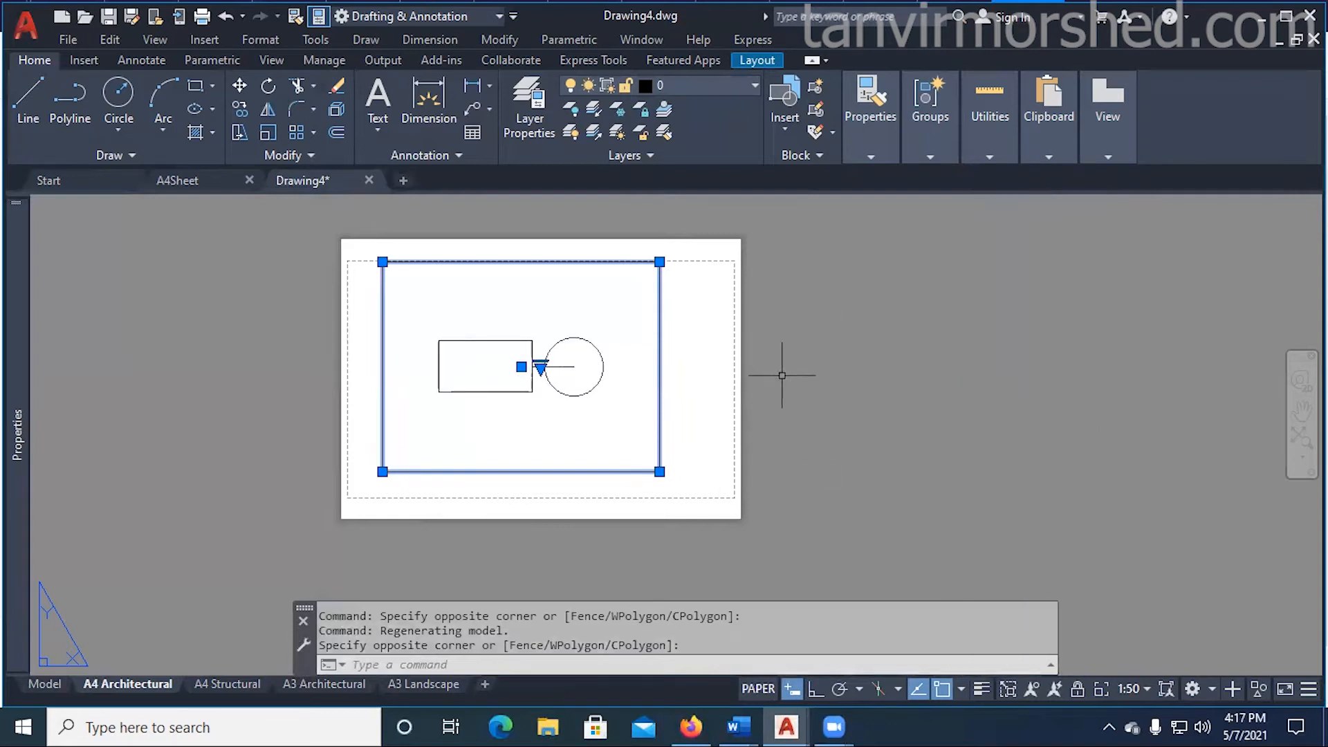
key("Escape")
key("Escape")
key("Escape")
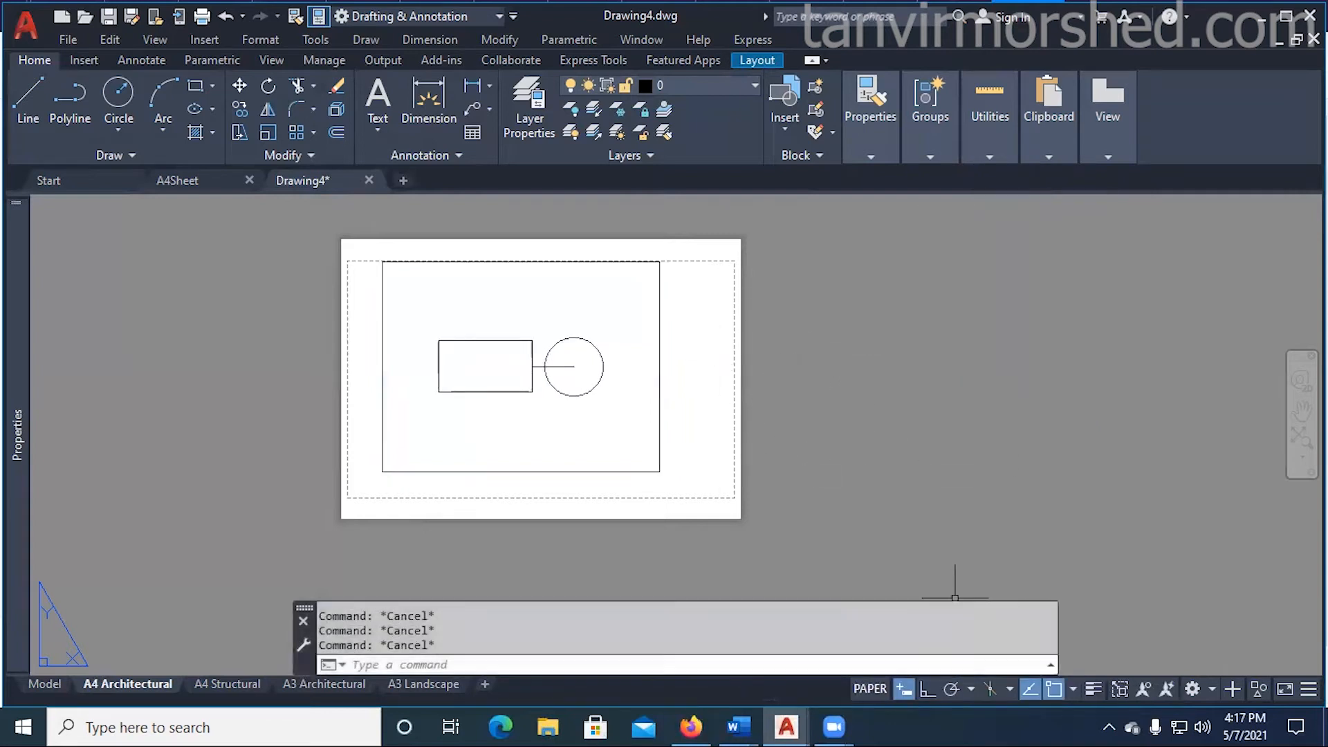
- Reselect the A4 Architectural viewport and set its scale to 1:40
left_click(667, 344)
left_click(637, 356)
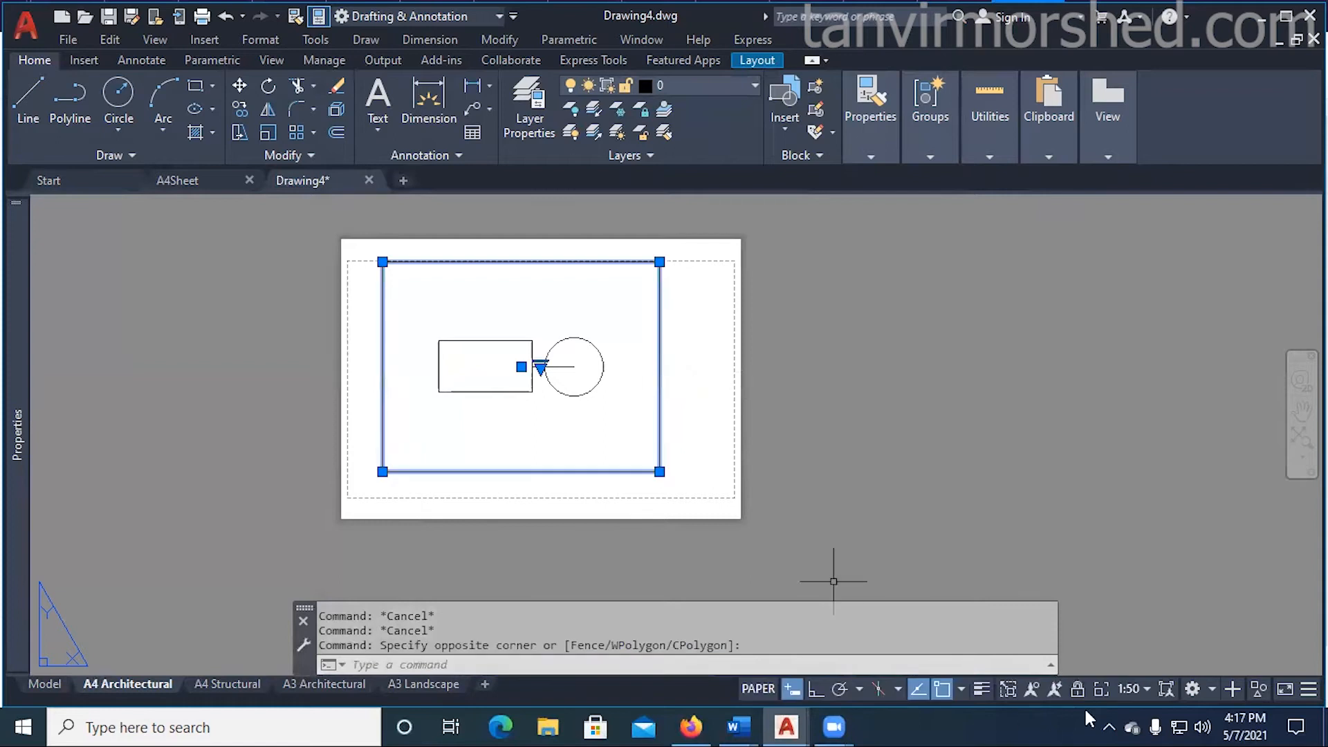
left_click(1144, 688)
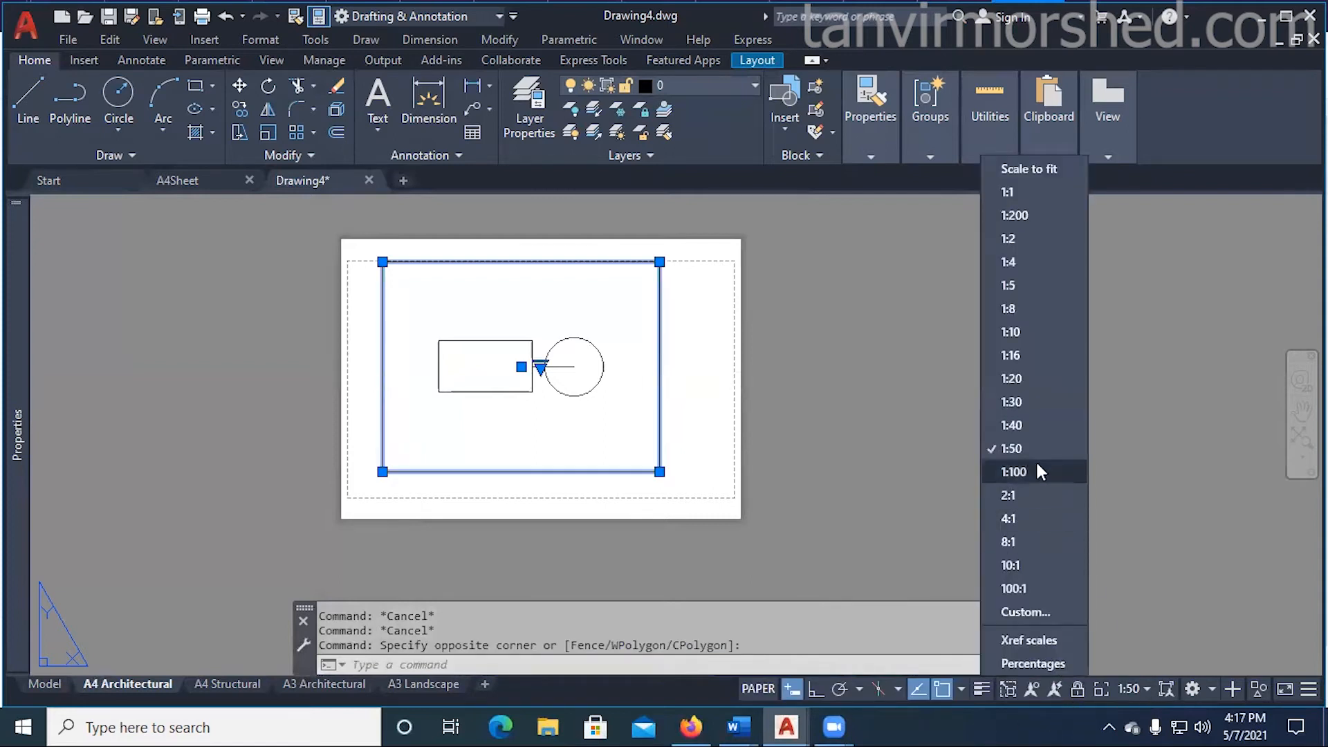
left_click(1032, 426)
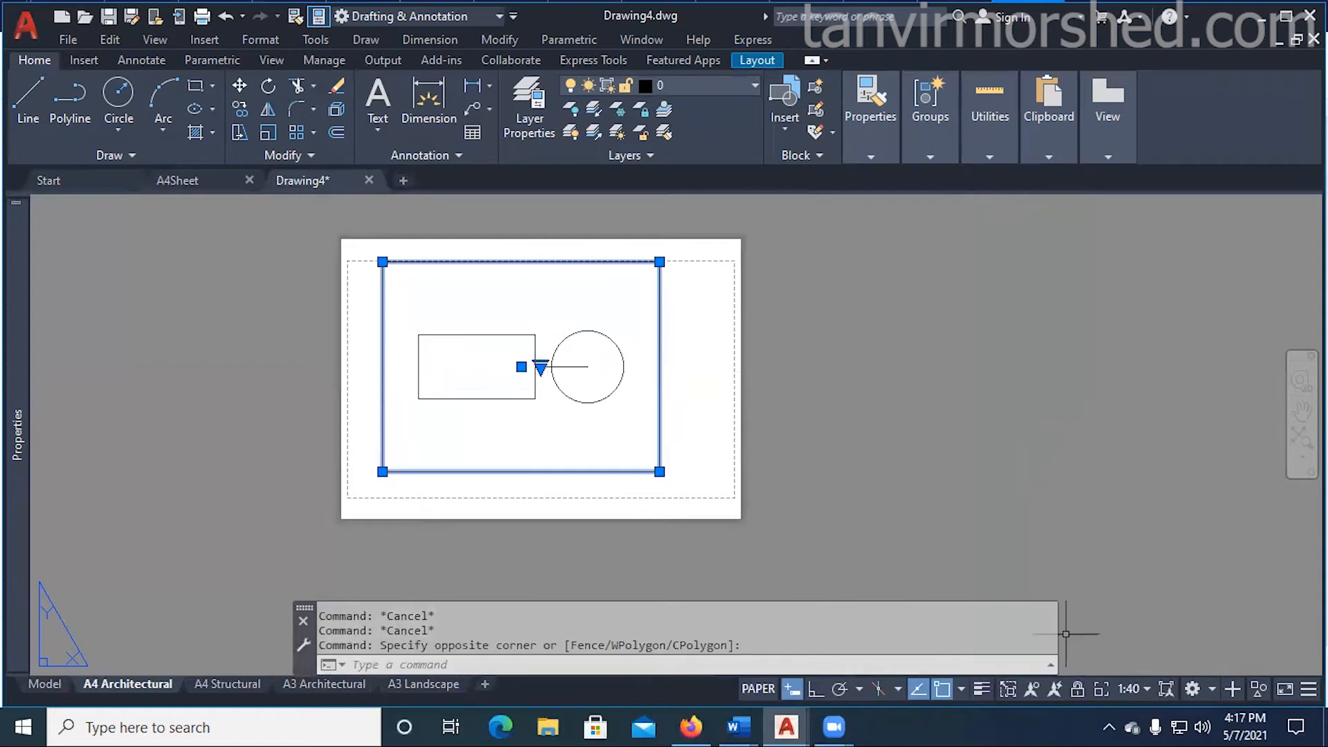
- Set the scale of the selected A4 Architectural viewport to 1:20 and clear the selection
left_click(1144, 689)
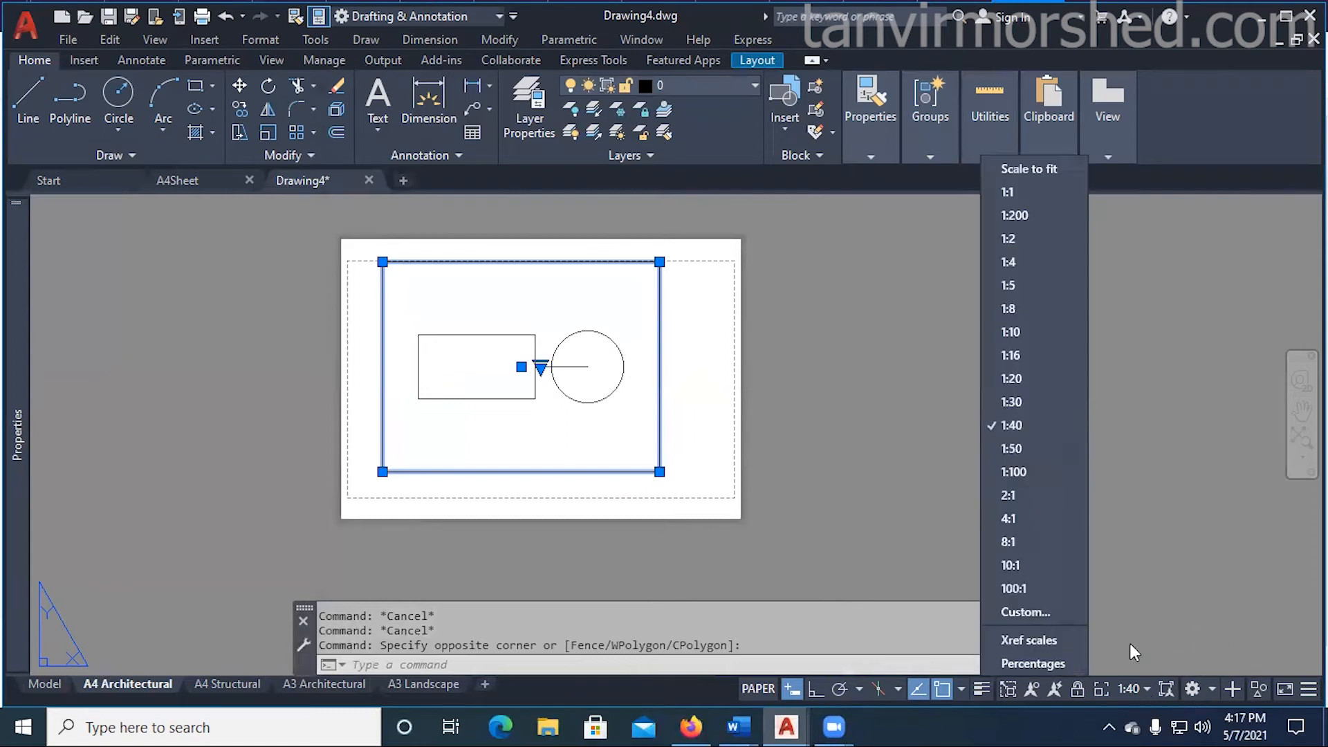
left_click(1037, 379)
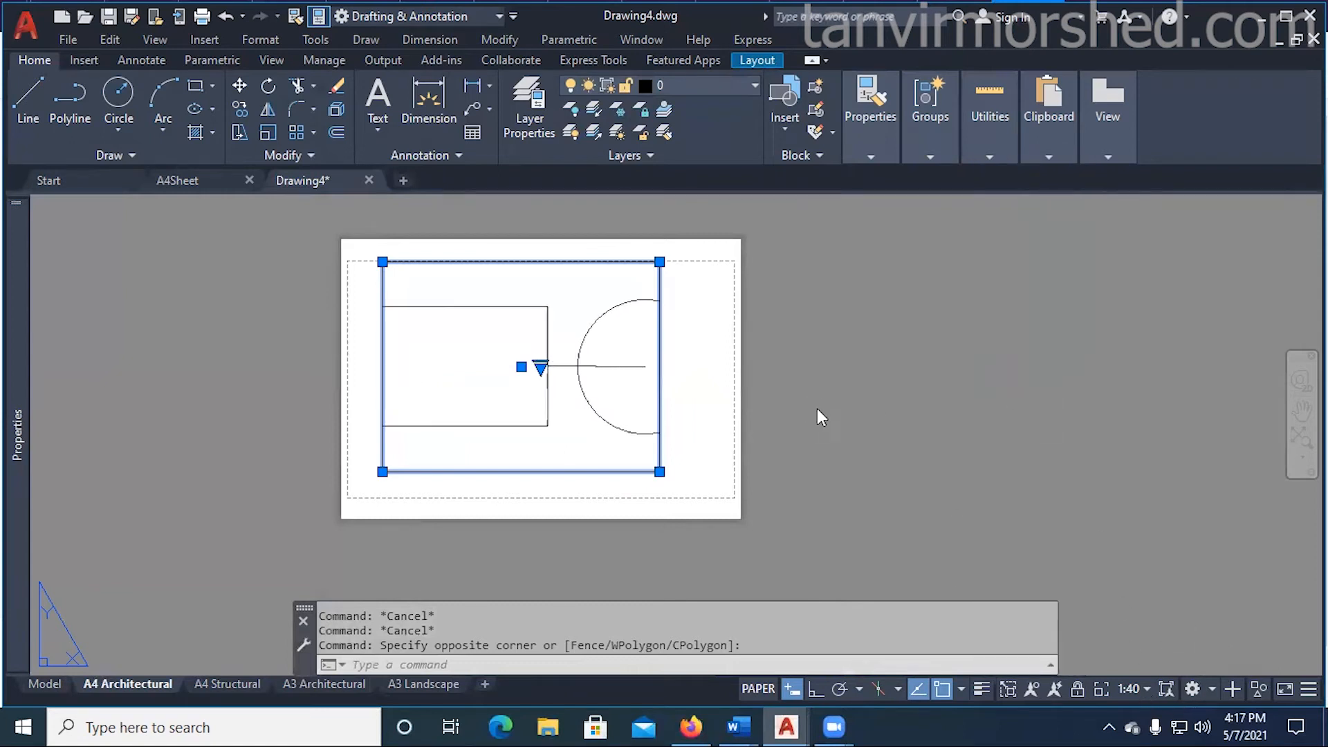
key("Escape")
key("Escape")
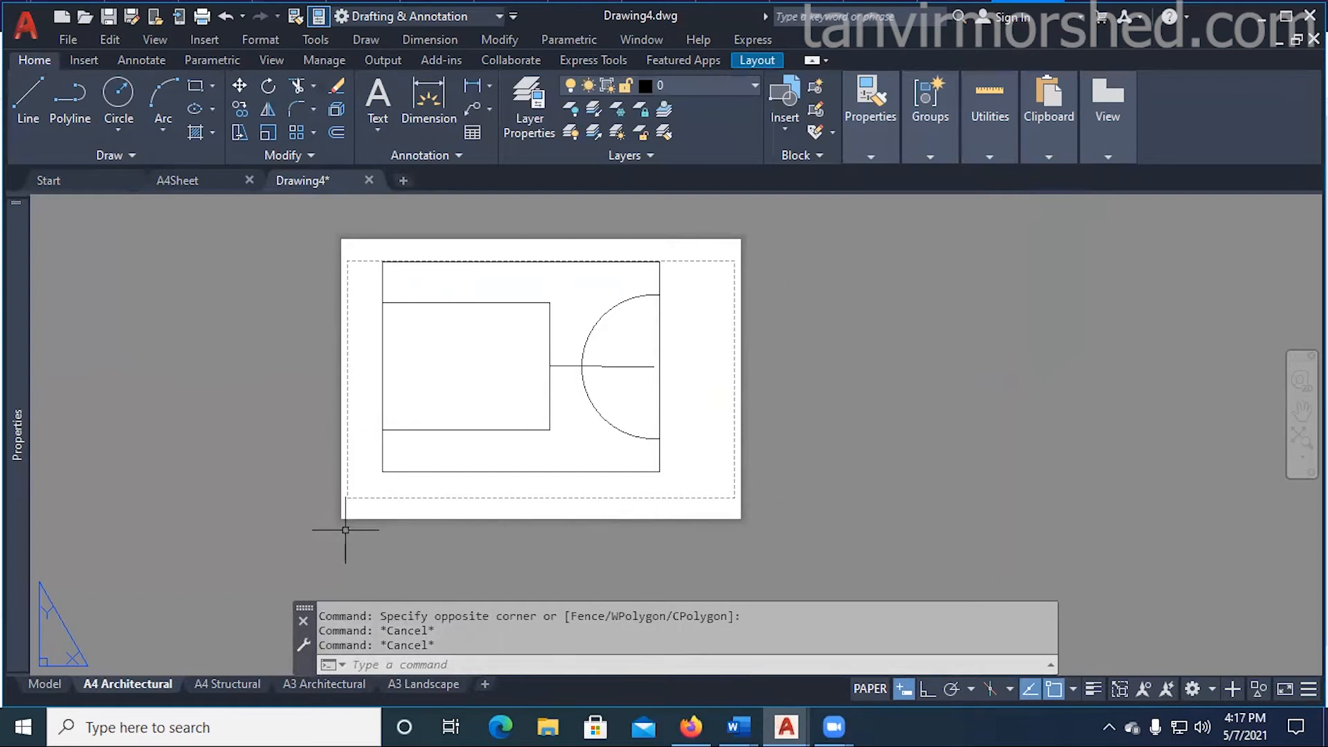
- Switch to the A4Sheet drawing and examine its title block, sheet frame and overall width dimension
left_click(206, 184)
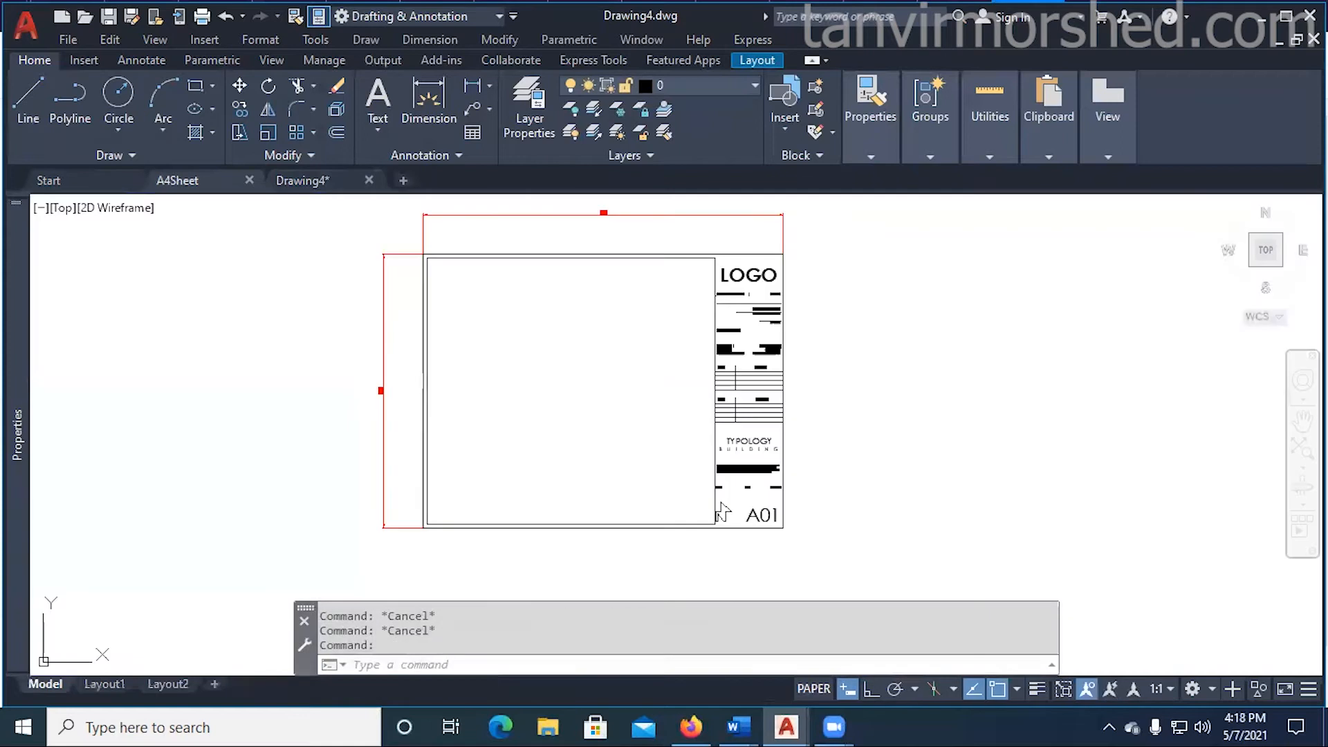
scroll(439, 496, "down", 2)
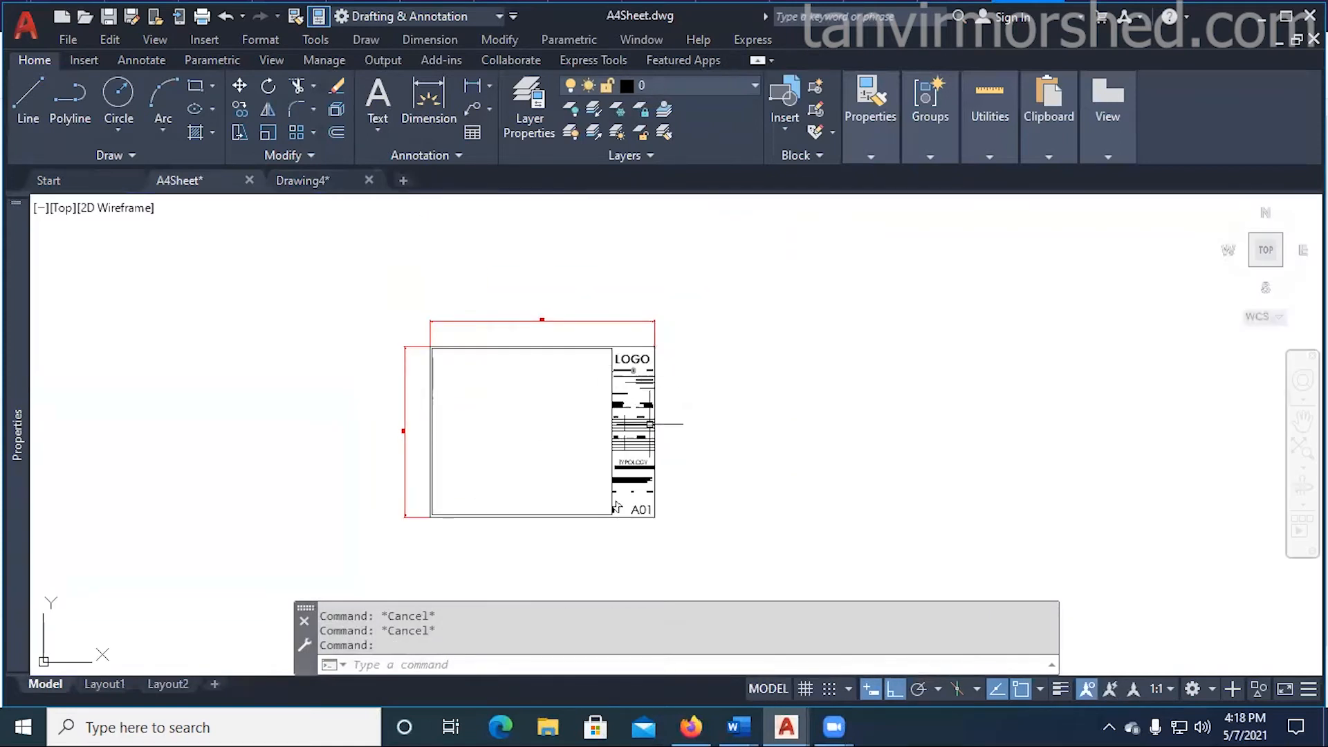
scroll(653, 415, "up", 2)
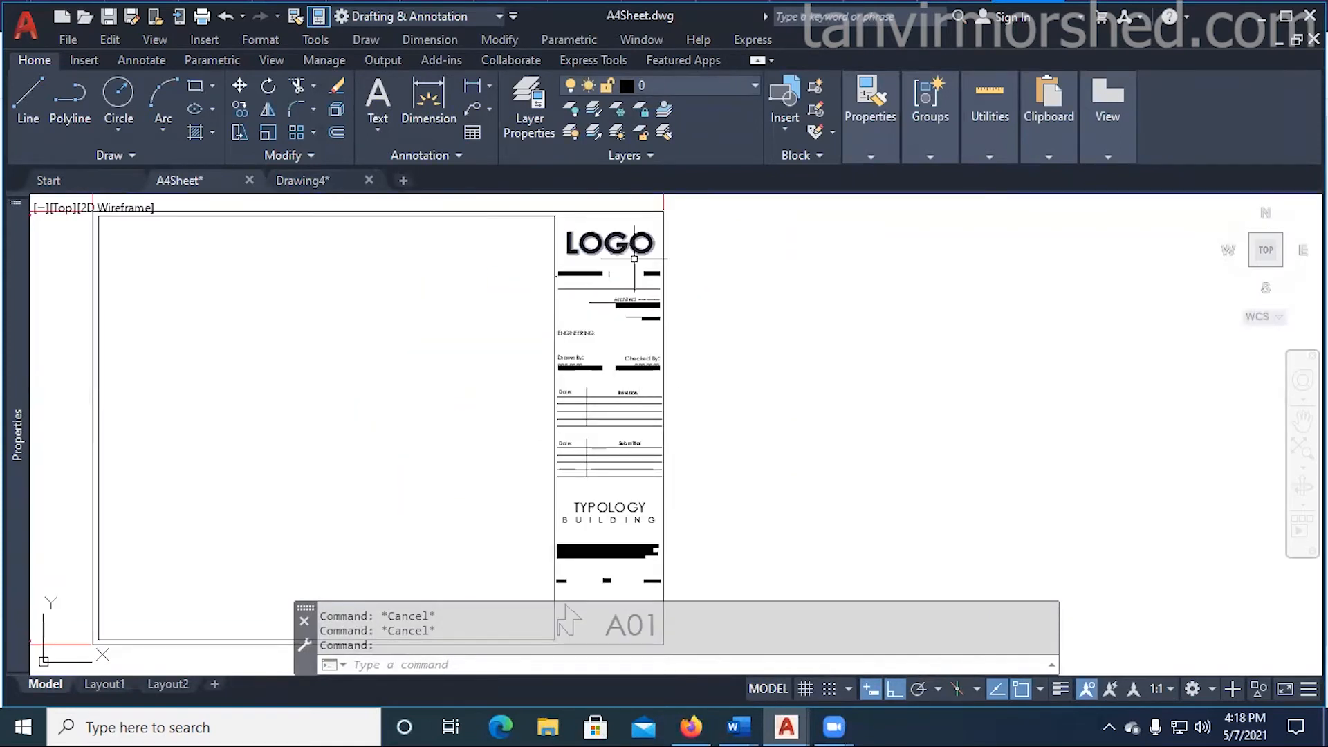
scroll(602, 289, "down", 1)
scroll(337, 240, "up", 2)
scroll(422, 318, "down", 2)
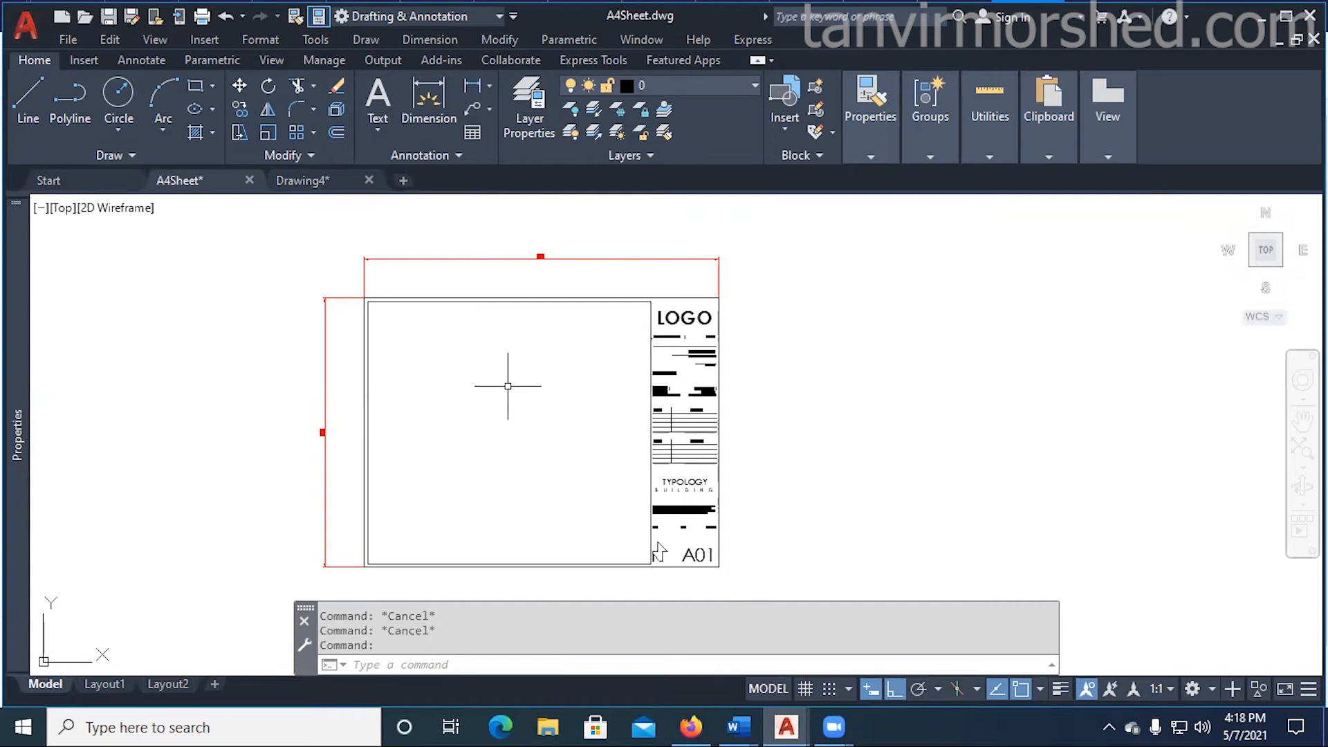
scroll(493, 373, "up", 3)
scroll(537, 251, "down", 5)
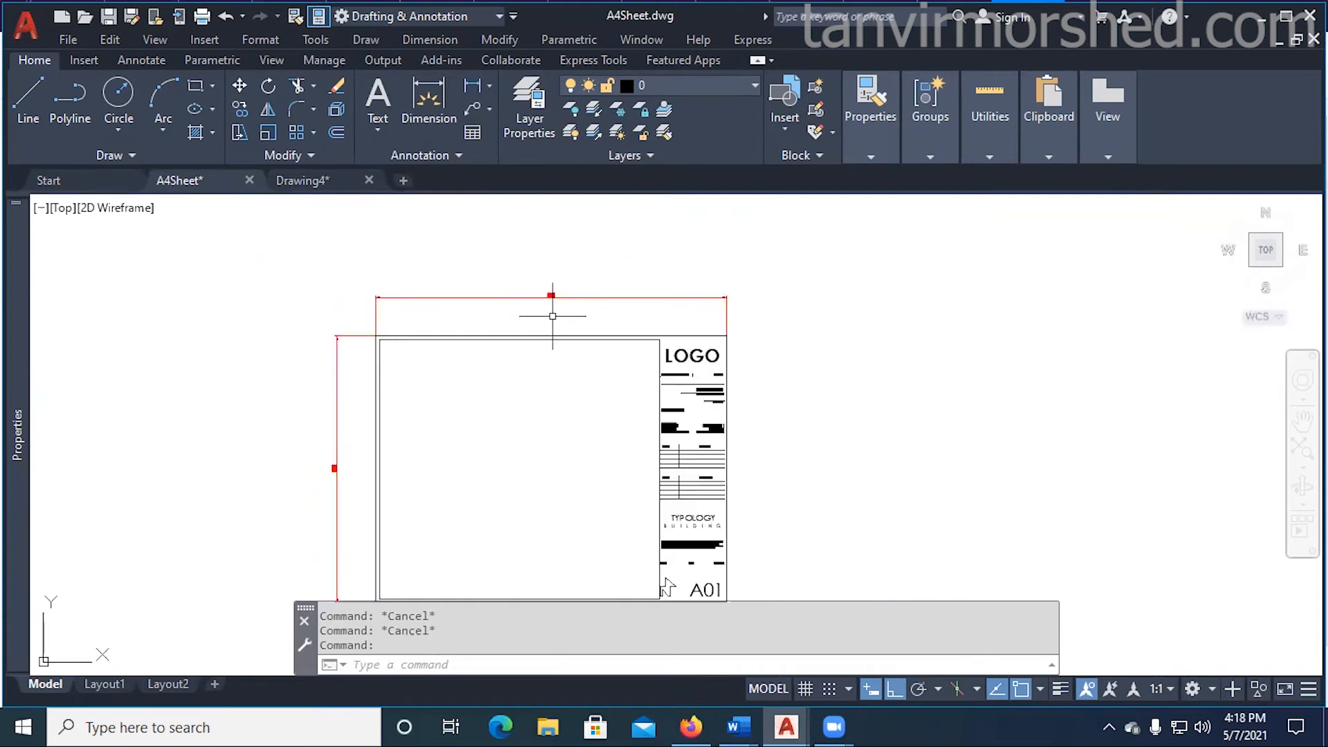
scroll(504, 343, "up", 5)
scroll(603, 290, "up", 4)
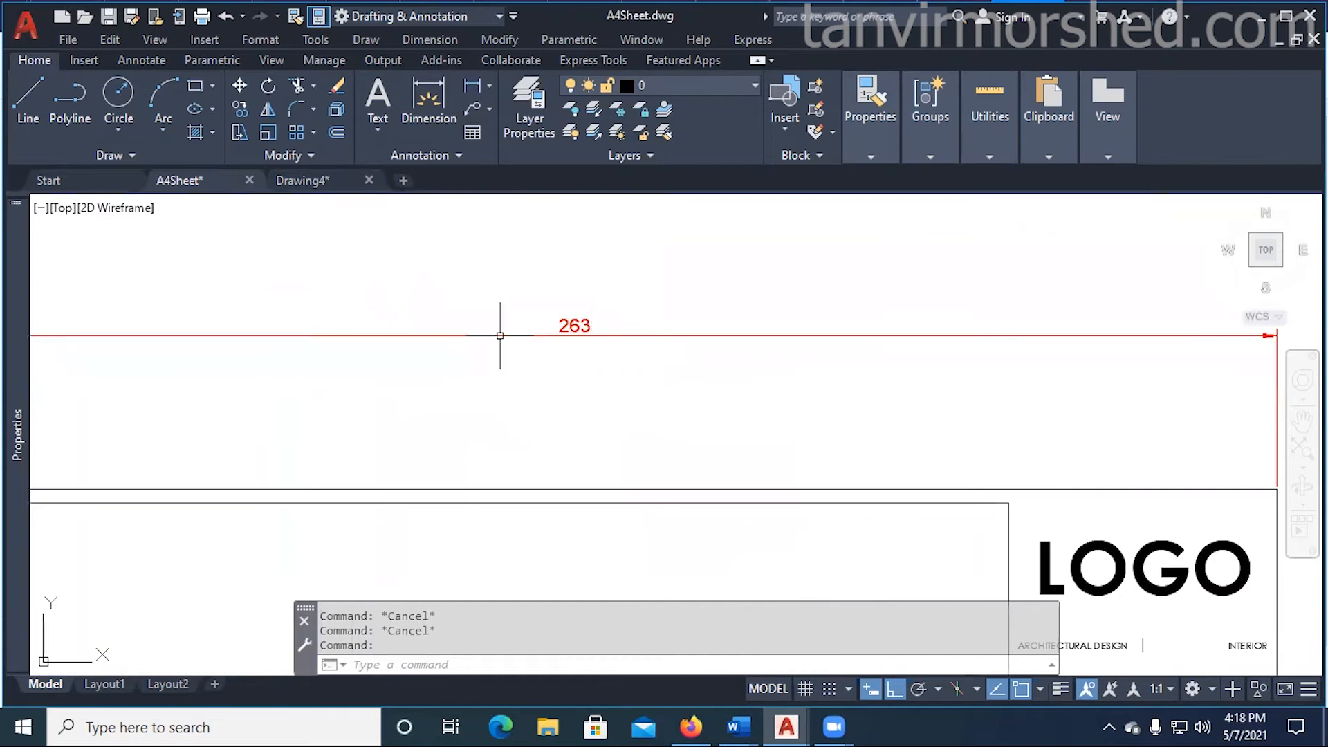
scroll(313, 214, "down", 3)
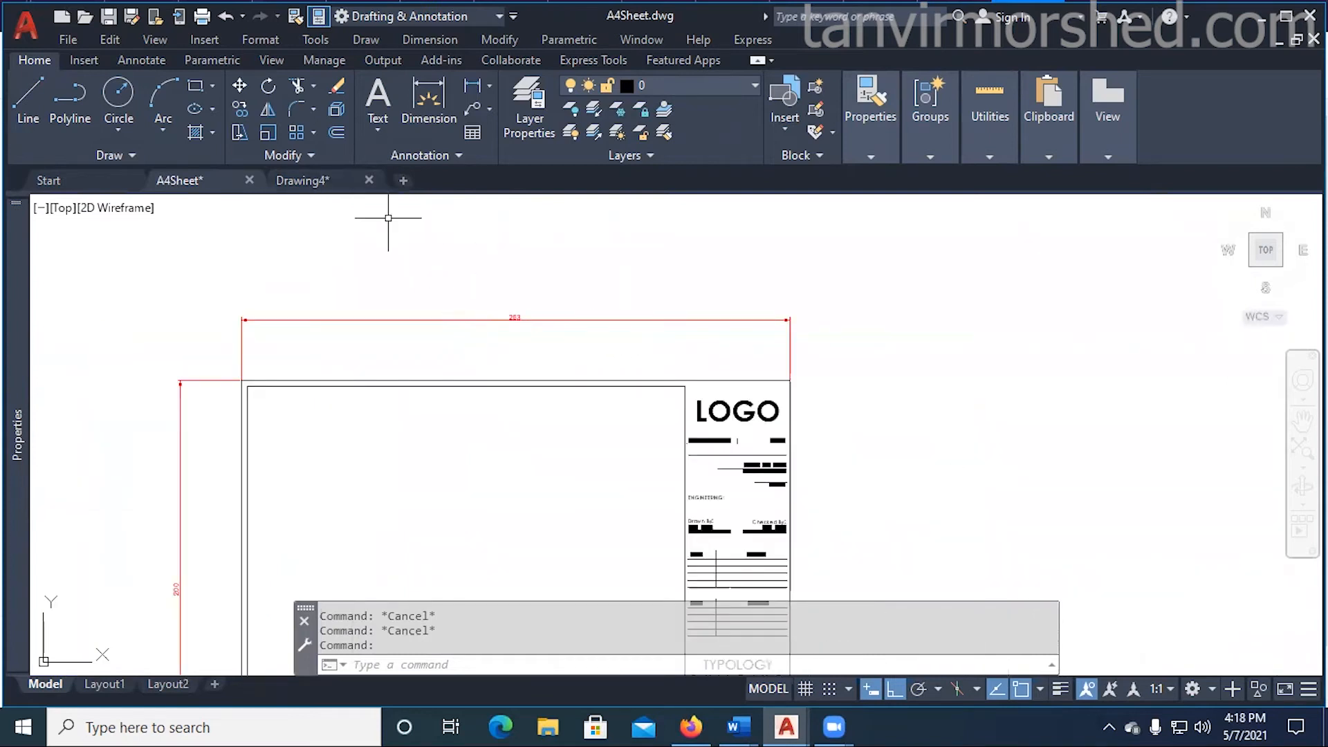
- Return to Drawing4 and check the printable bounds in the plotter properties of the A4 Architectural page setup
left_click(302, 180)
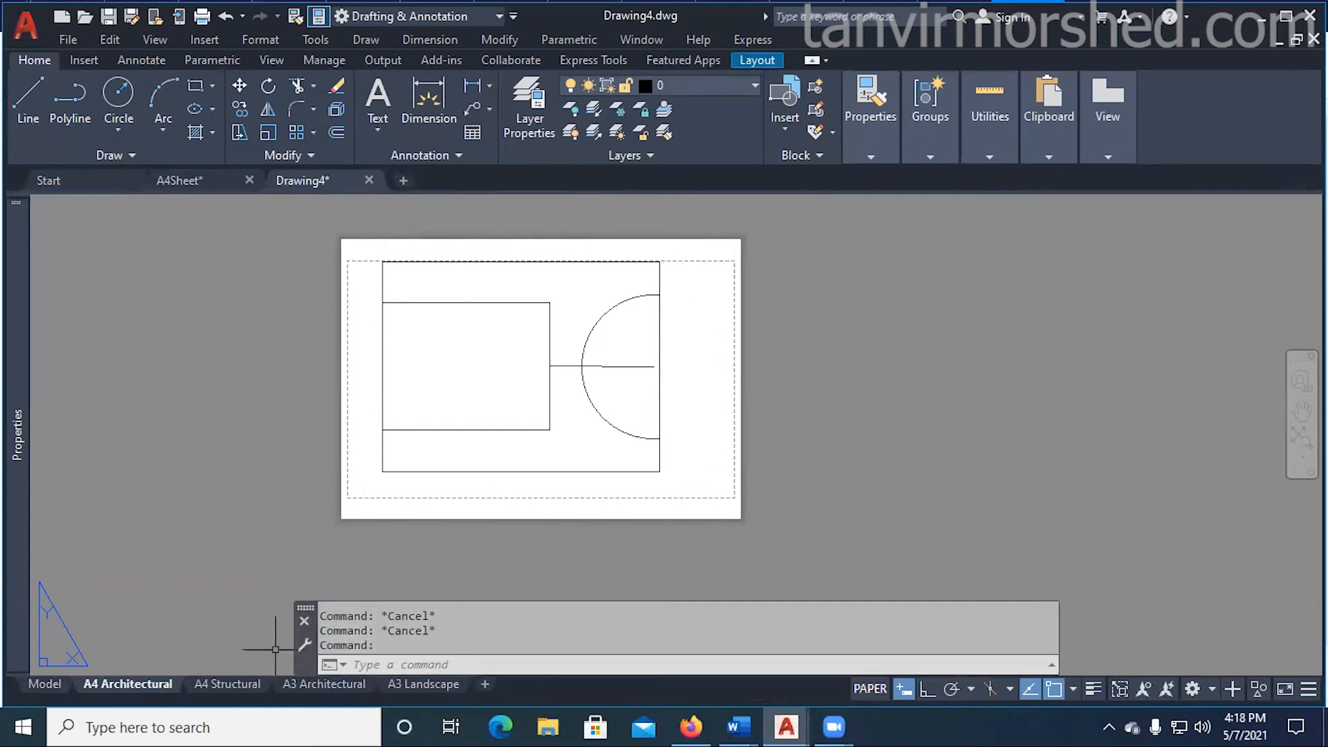
right_click(140, 686)
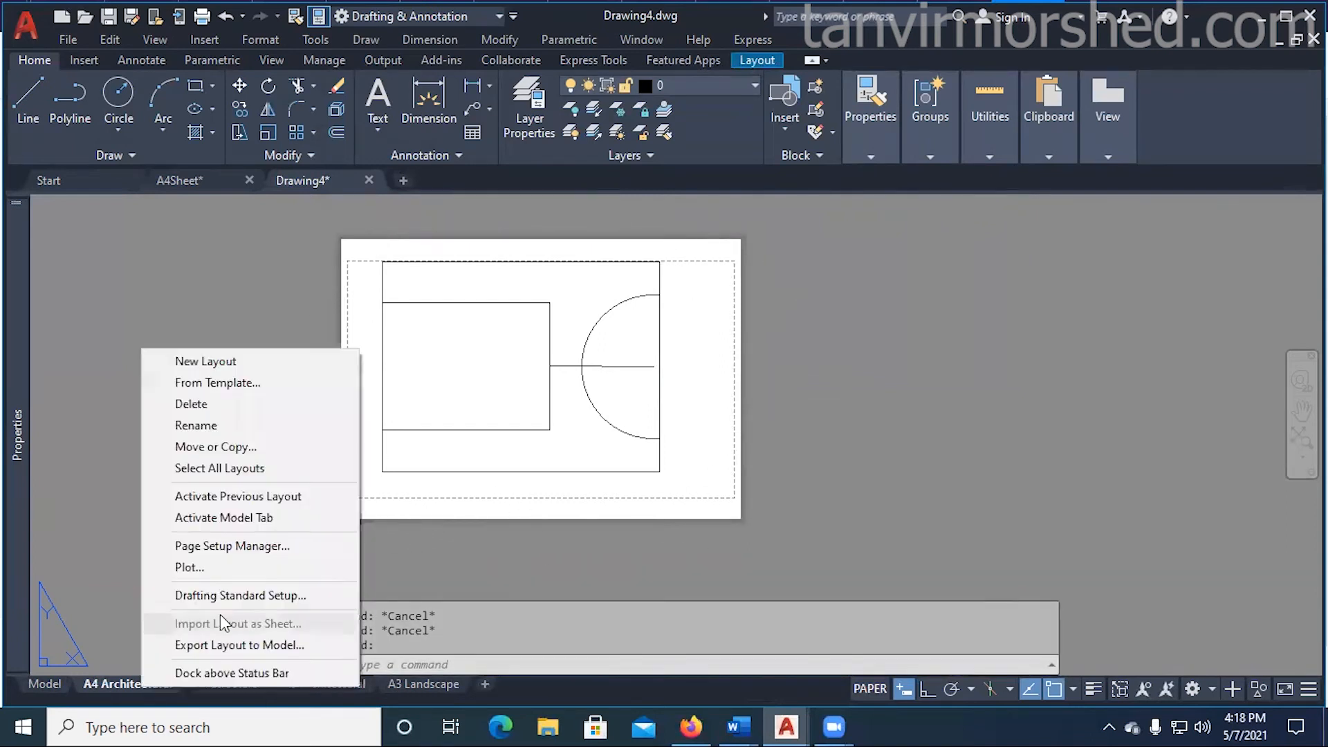
left_click(236, 545)
left_click(809, 329)
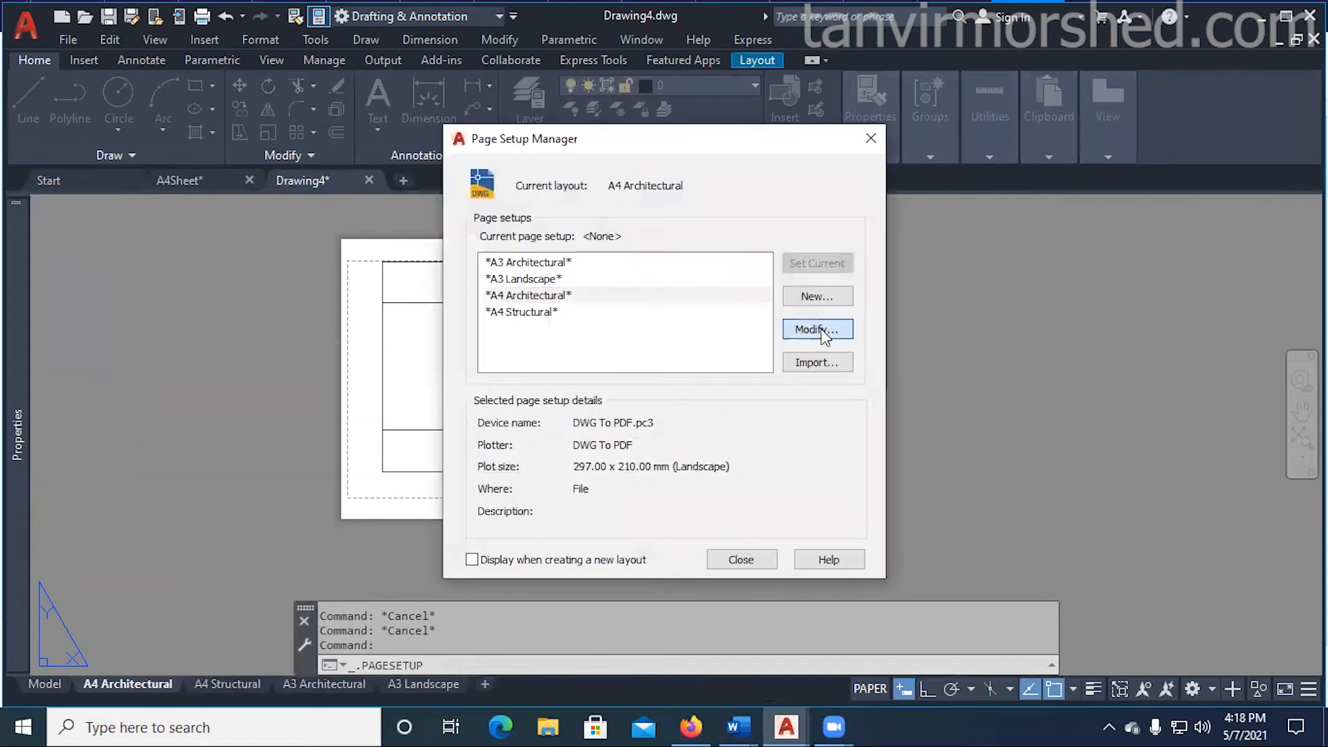
left_click(723, 222)
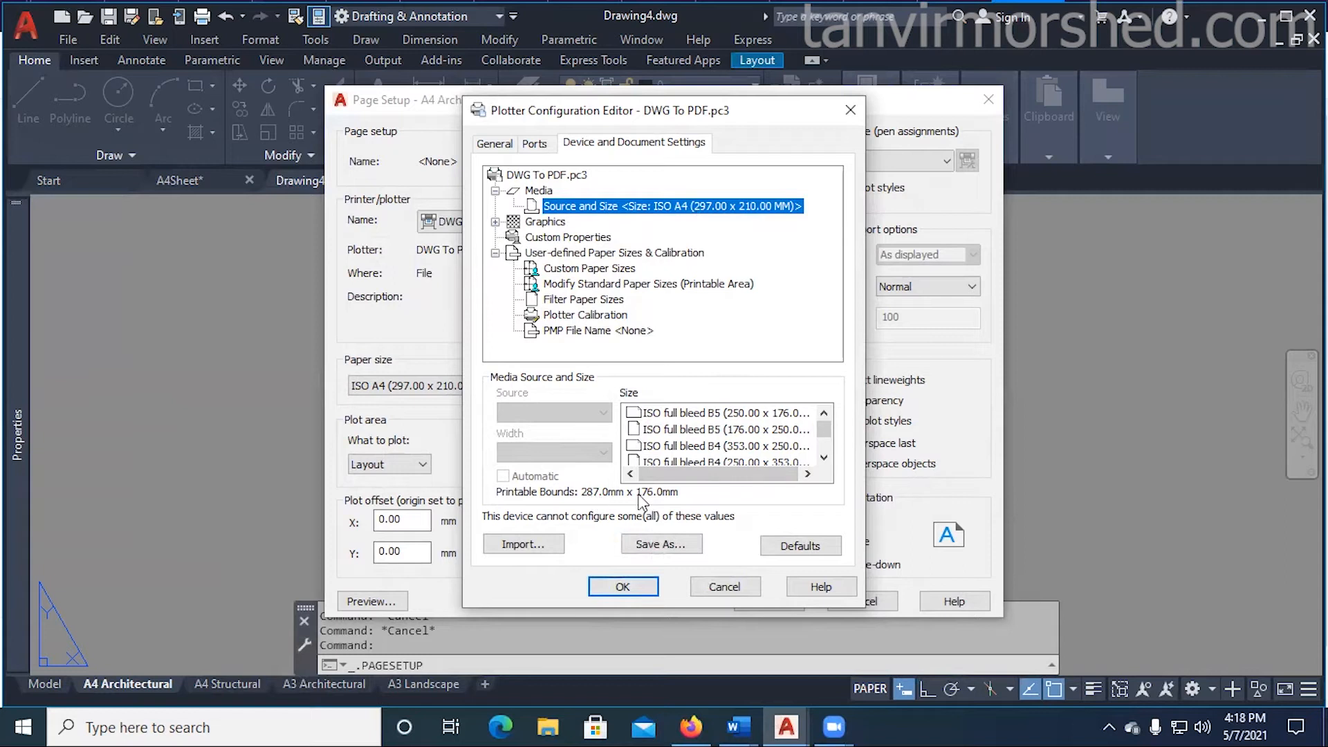
left_click(622, 586)
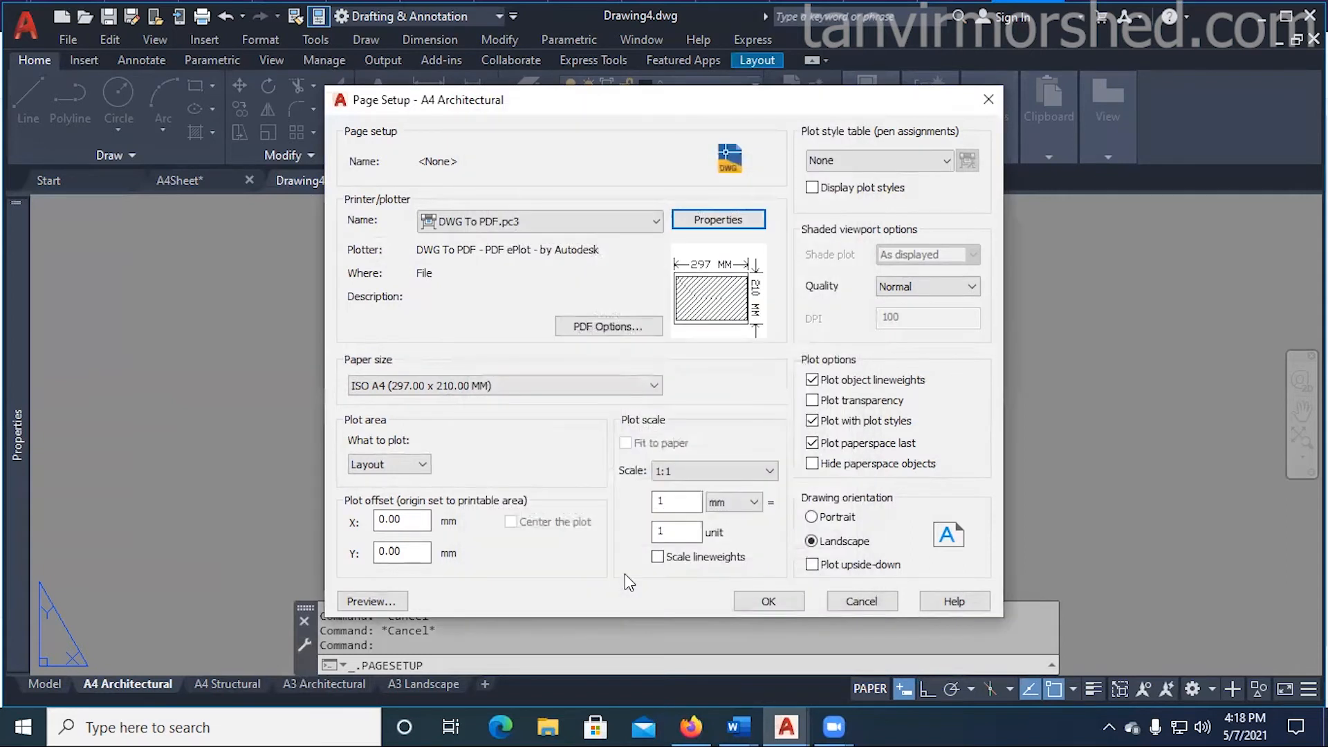
left_click(767, 602)
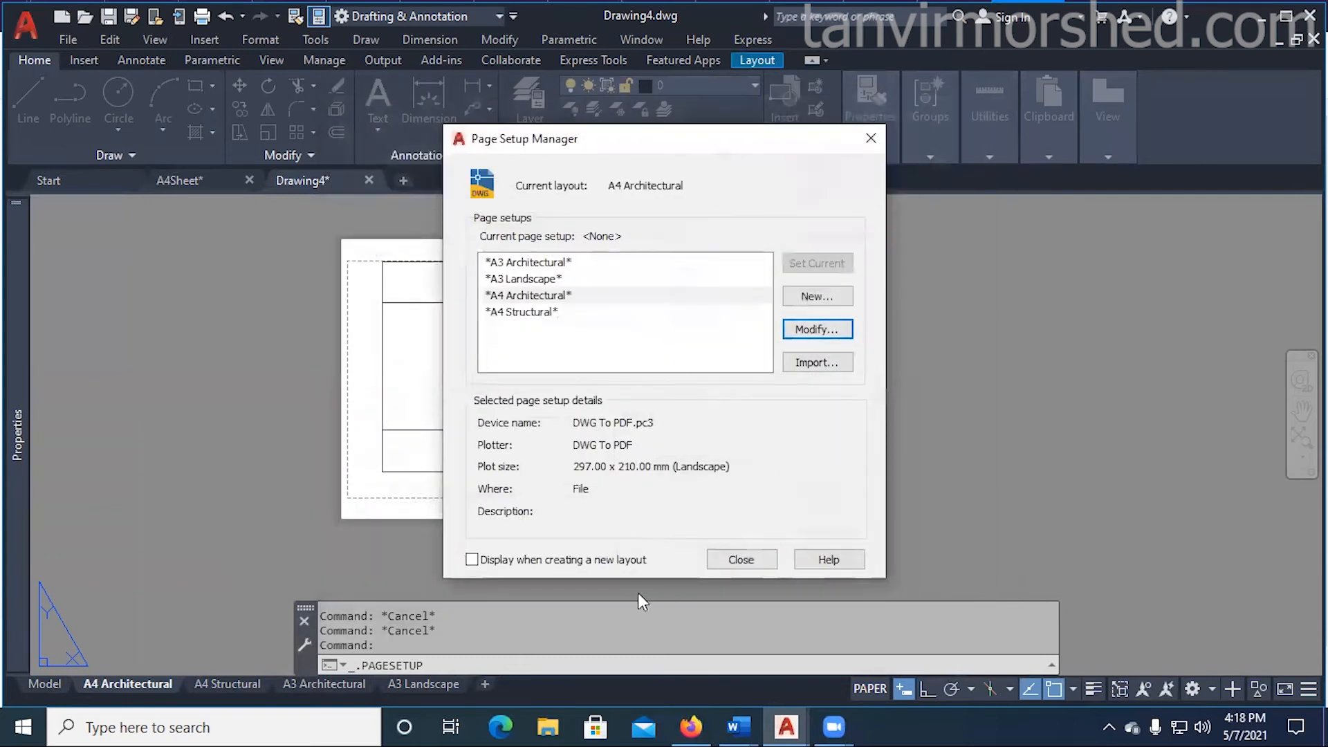
left_click(741, 560)
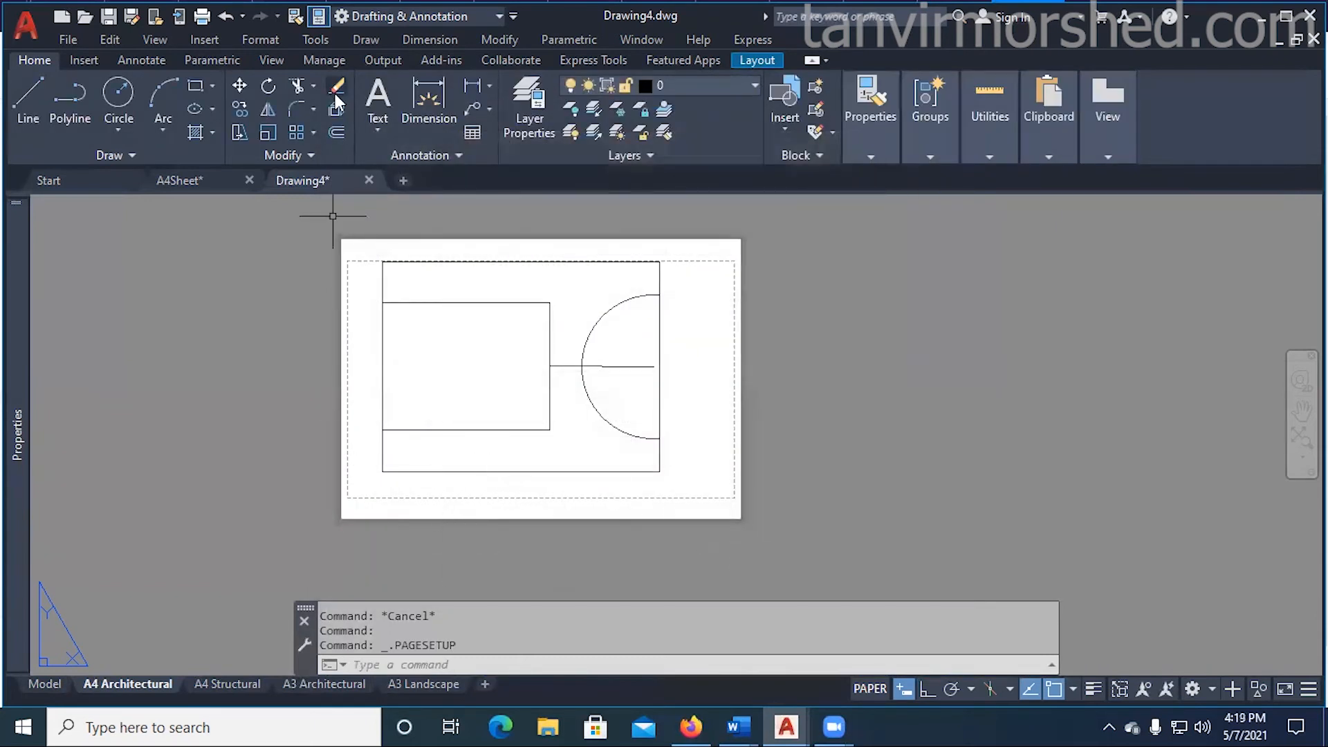
- In the A4Sheet drawing, draw a vertical line upward from the upper-right corner of the sheet frame
left_click(195, 181)
scroll(510, 346, "down", 2)
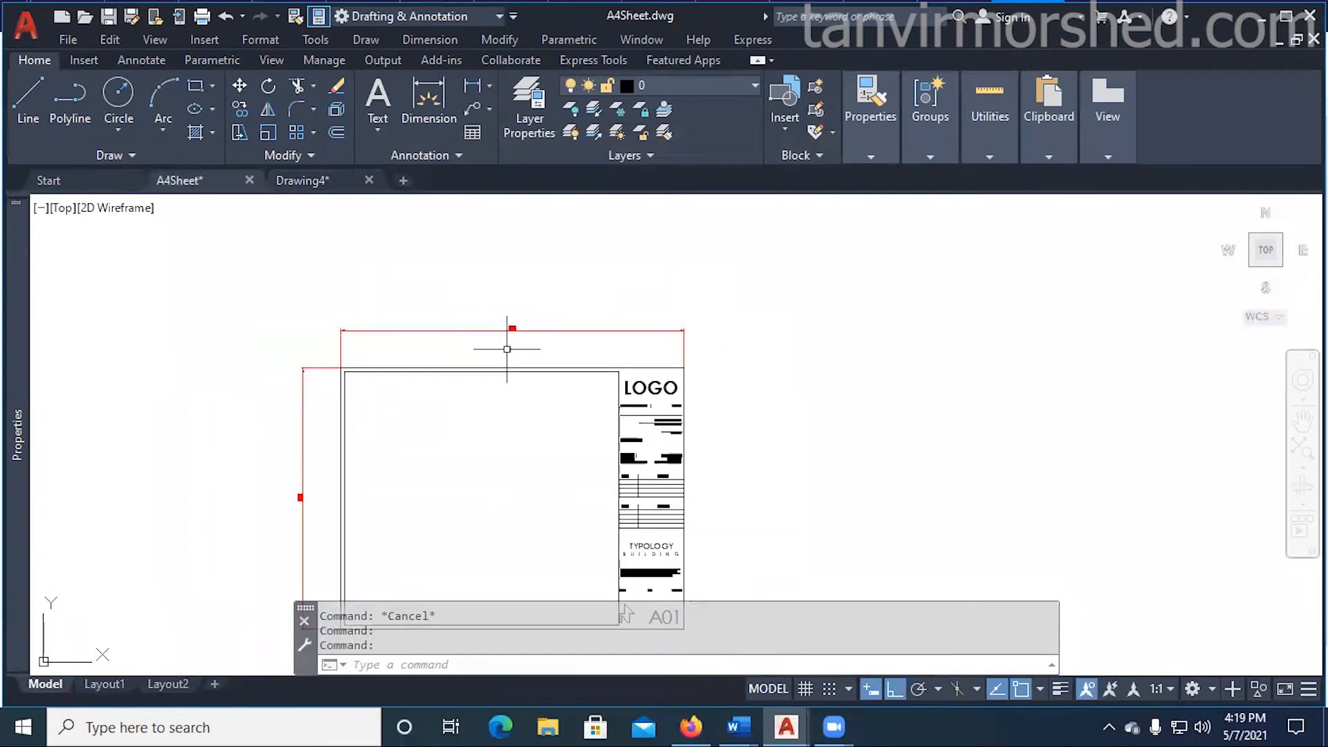
scroll(481, 334, "up", 3)
scroll(623, 307, "down", 5)
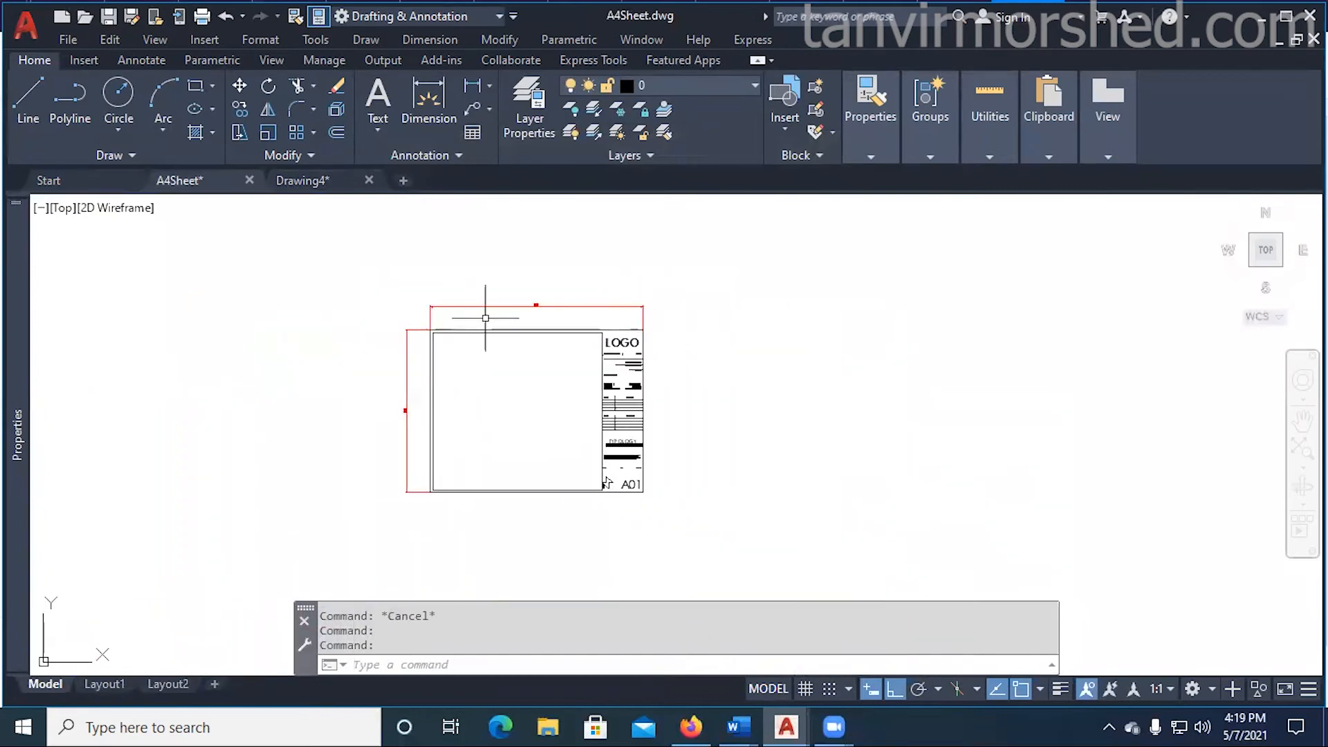
scroll(490, 318, "up", 4)
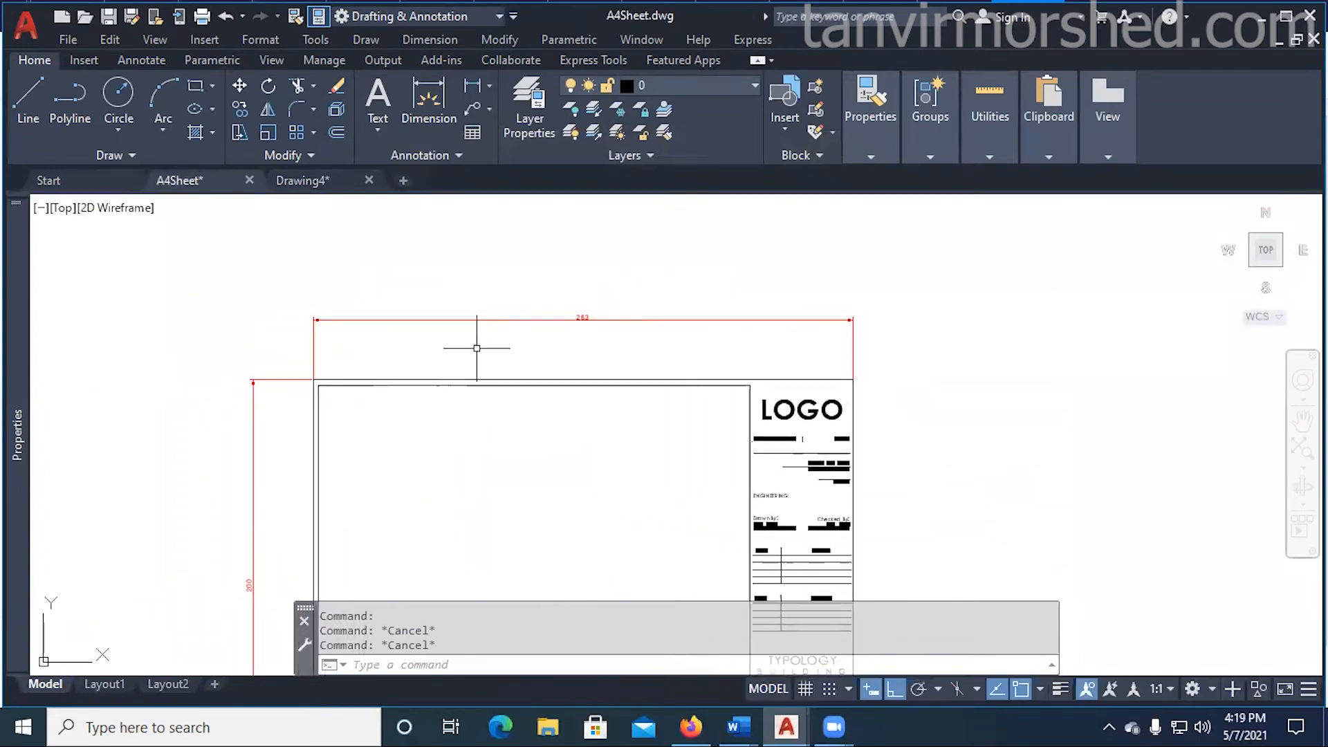
left_click(28, 101)
scroll(844, 321, "up", 2)
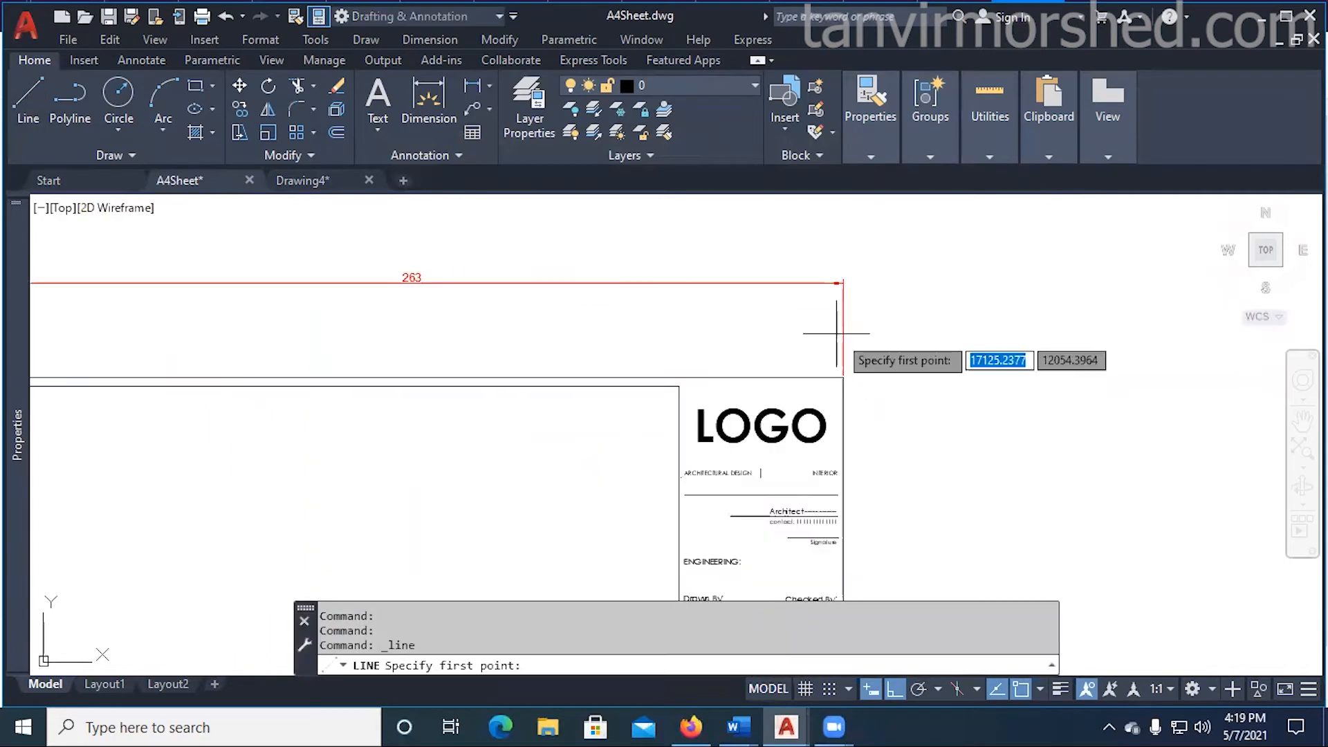
scroll(853, 321, "down", 6)
key("Escape")
key("Escape")
key("Escape")
scroll(861, 301, "up", 3)
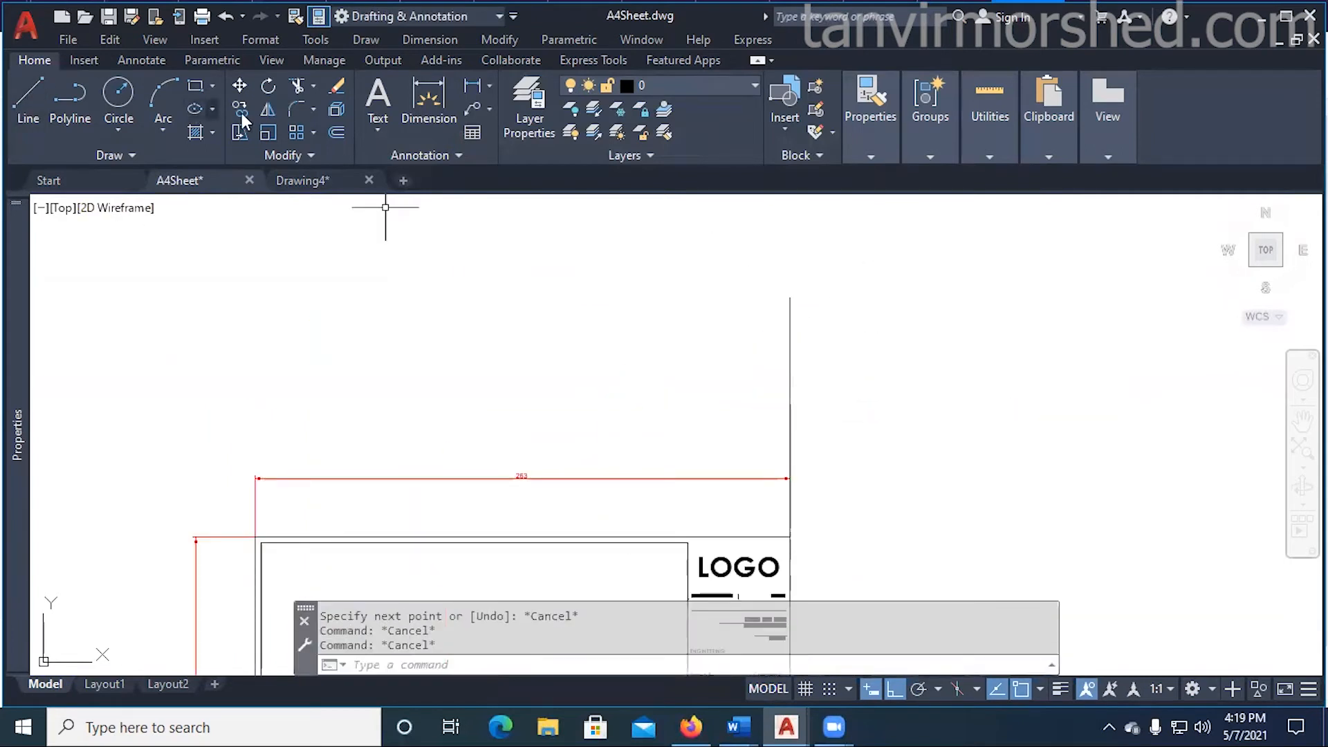
left_click(240, 85)
left_click_drag(904, 356, 726, 374)
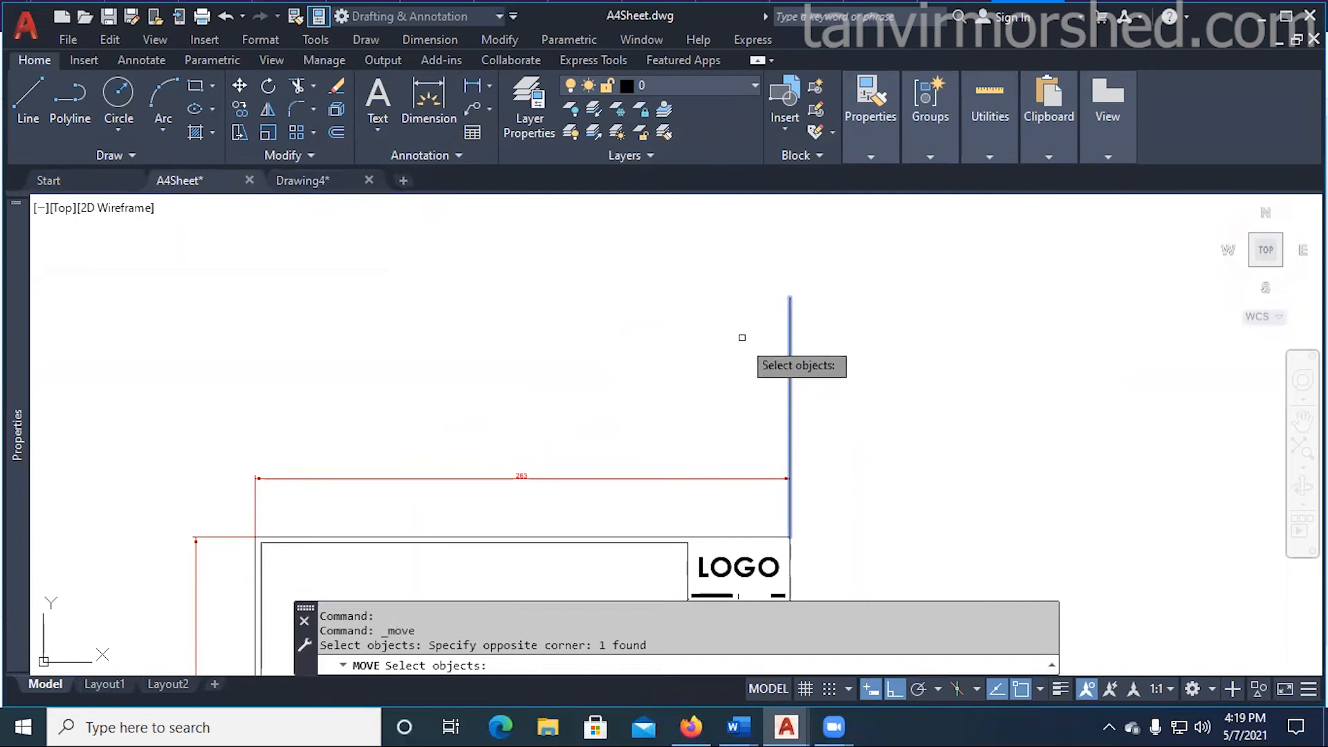
scroll(650, 357, "down", 2)
key("Escape")
key("Escape")
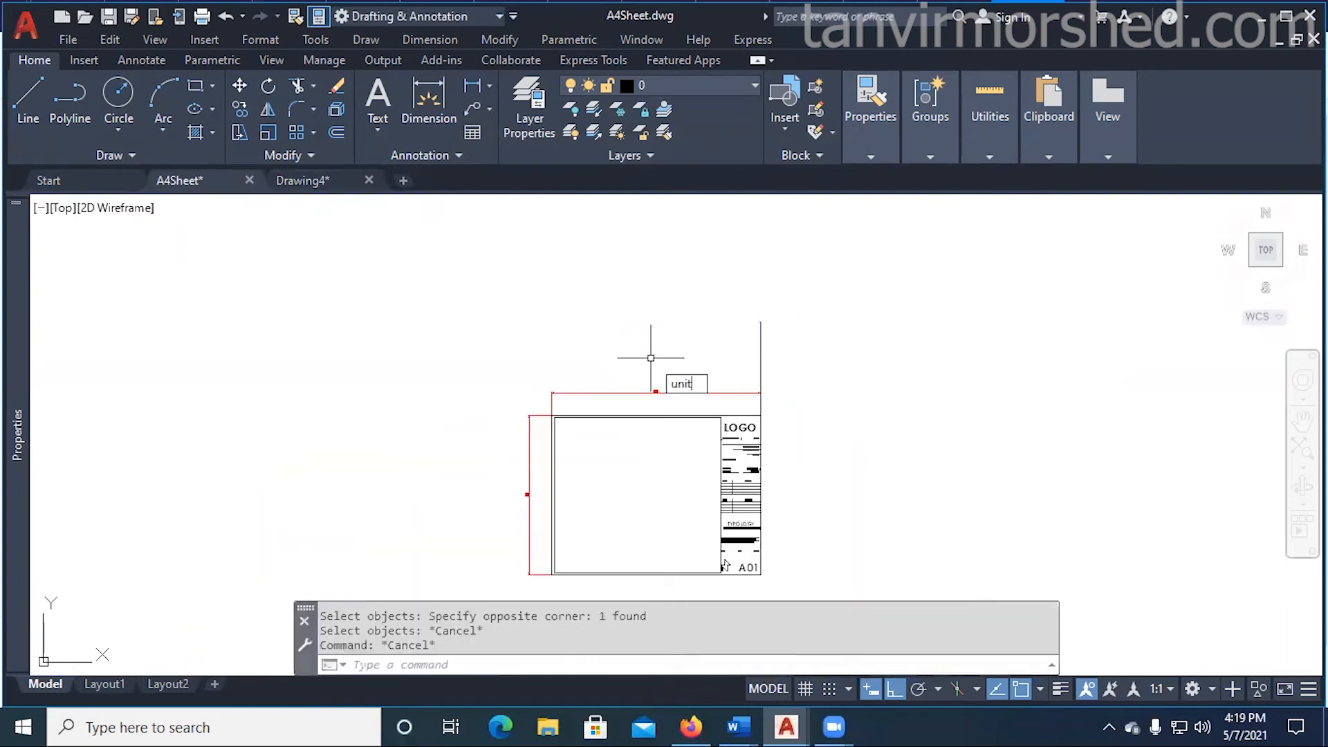
- Check the unit settings of the A4Sheet drawing
type("units")
key("Return")
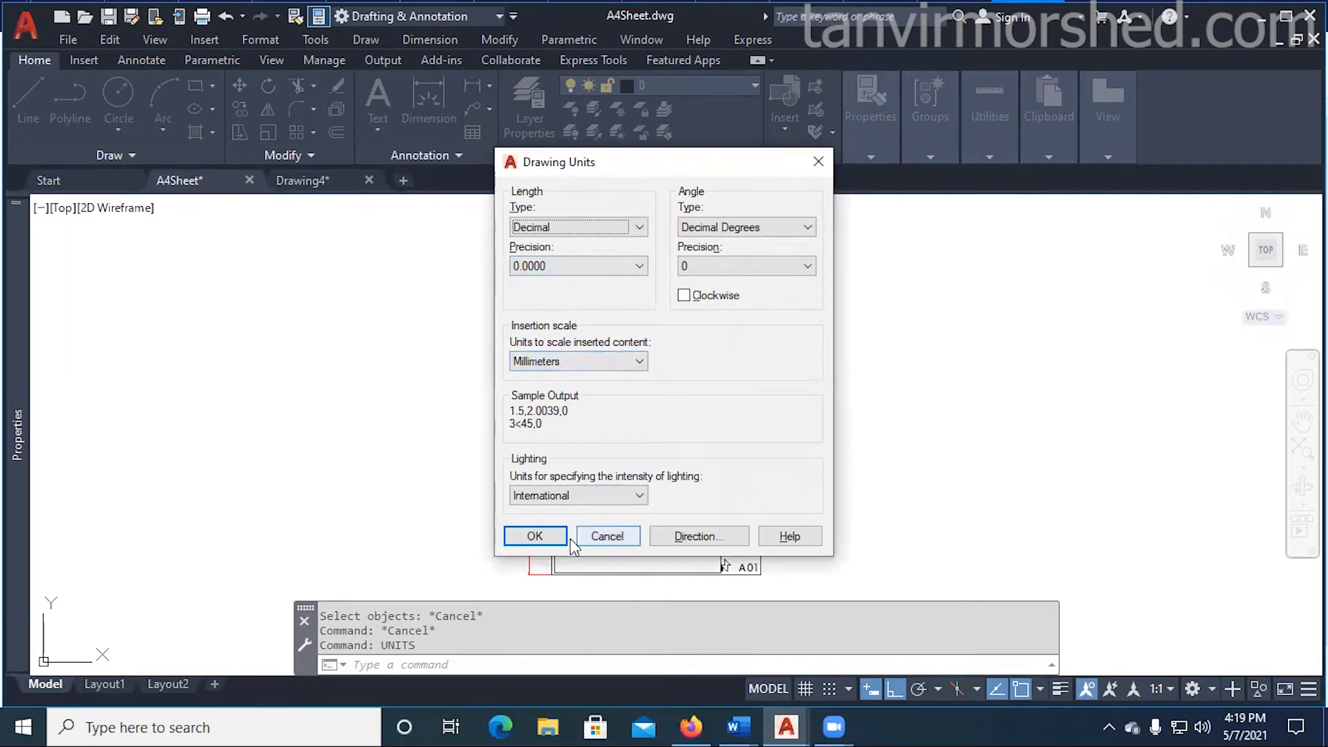
left_click(535, 536)
- Copy the vertical line at the frame's right edge 287 mm to the left to mark the printable width
scroll(789, 393, "up", 4)
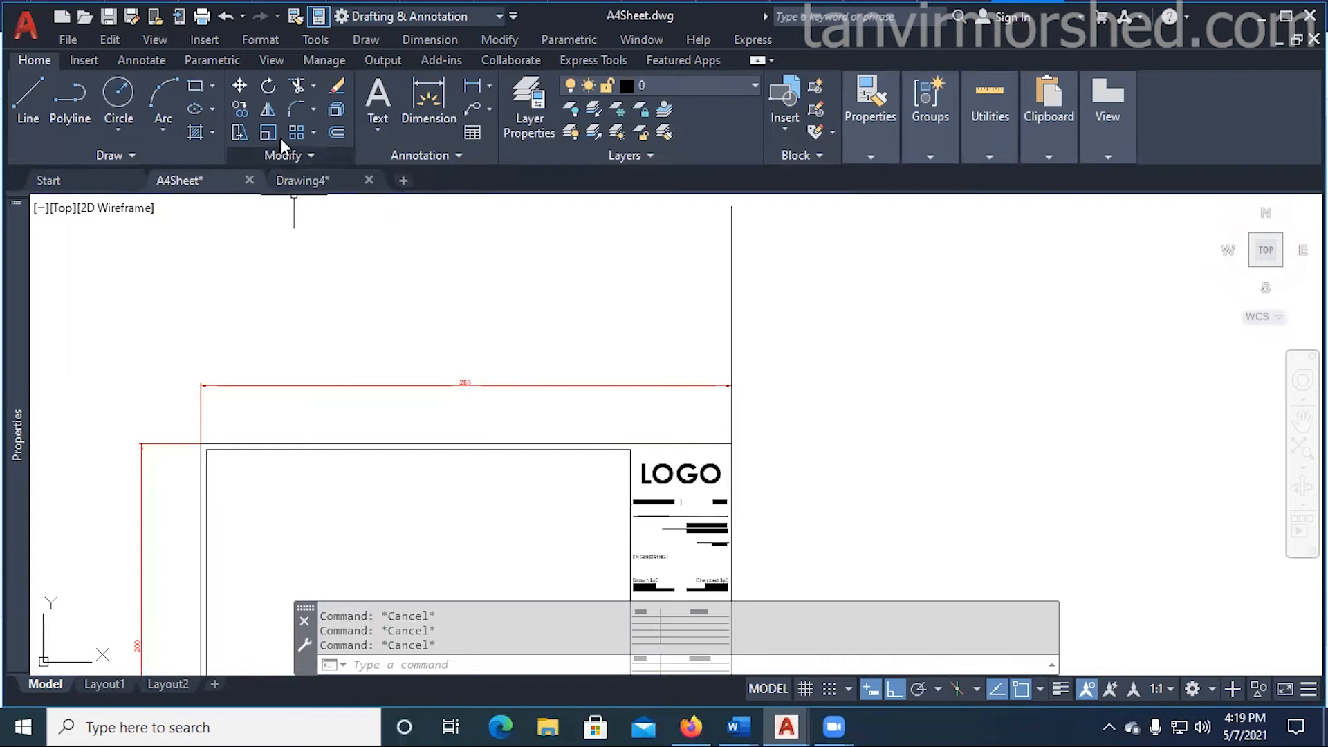
left_click(245, 114)
left_click(854, 260)
left_click(643, 312)
key("Return")
left_click(628, 286)
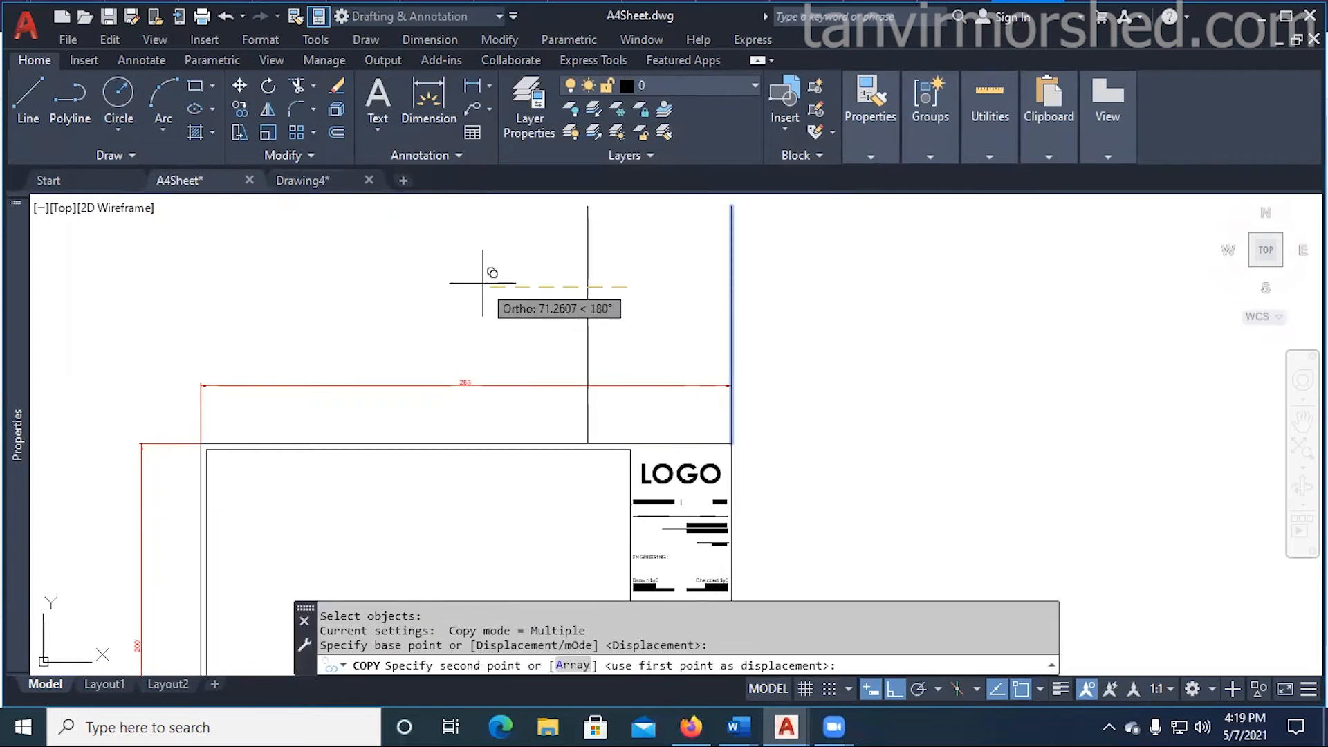
type("287")
key("Return")
key("Escape")
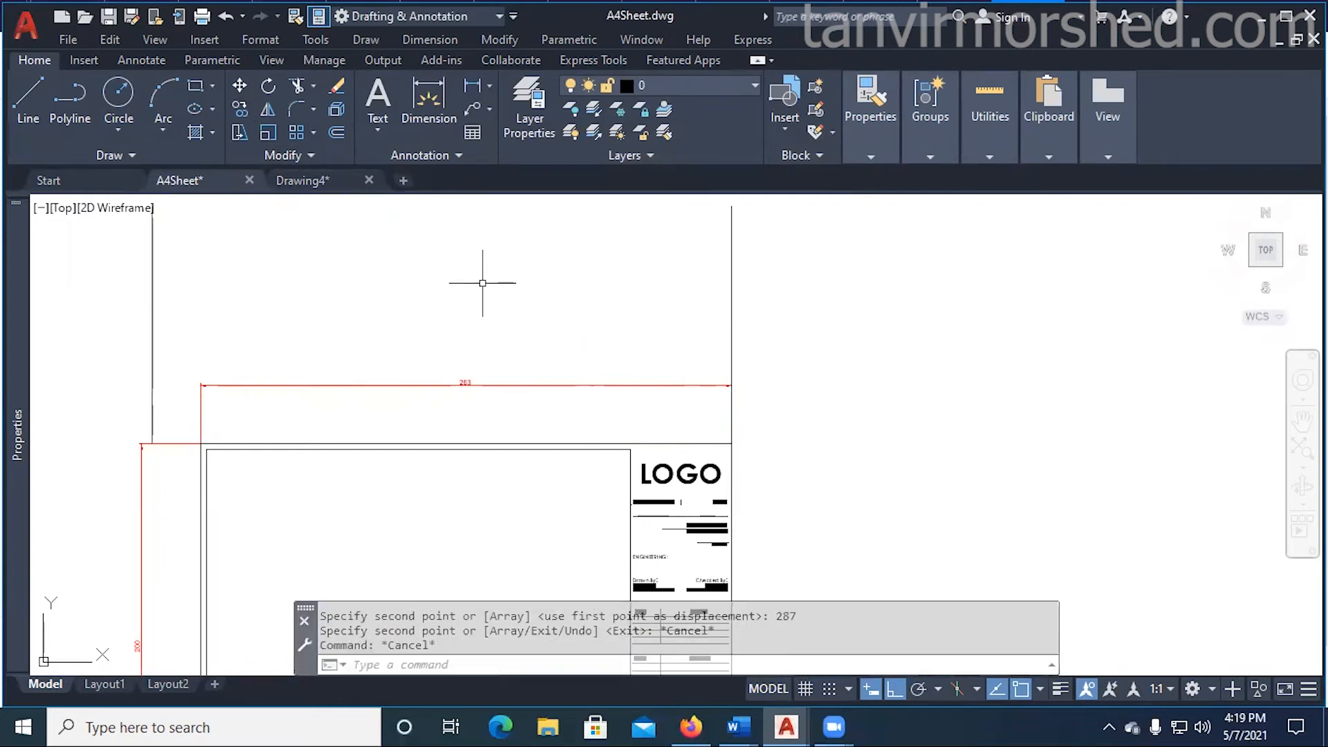
scroll(498, 351, "down", 4)
scroll(480, 380, "up", 4)
left_click(480, 380)
key("Escape")
key("Escape")
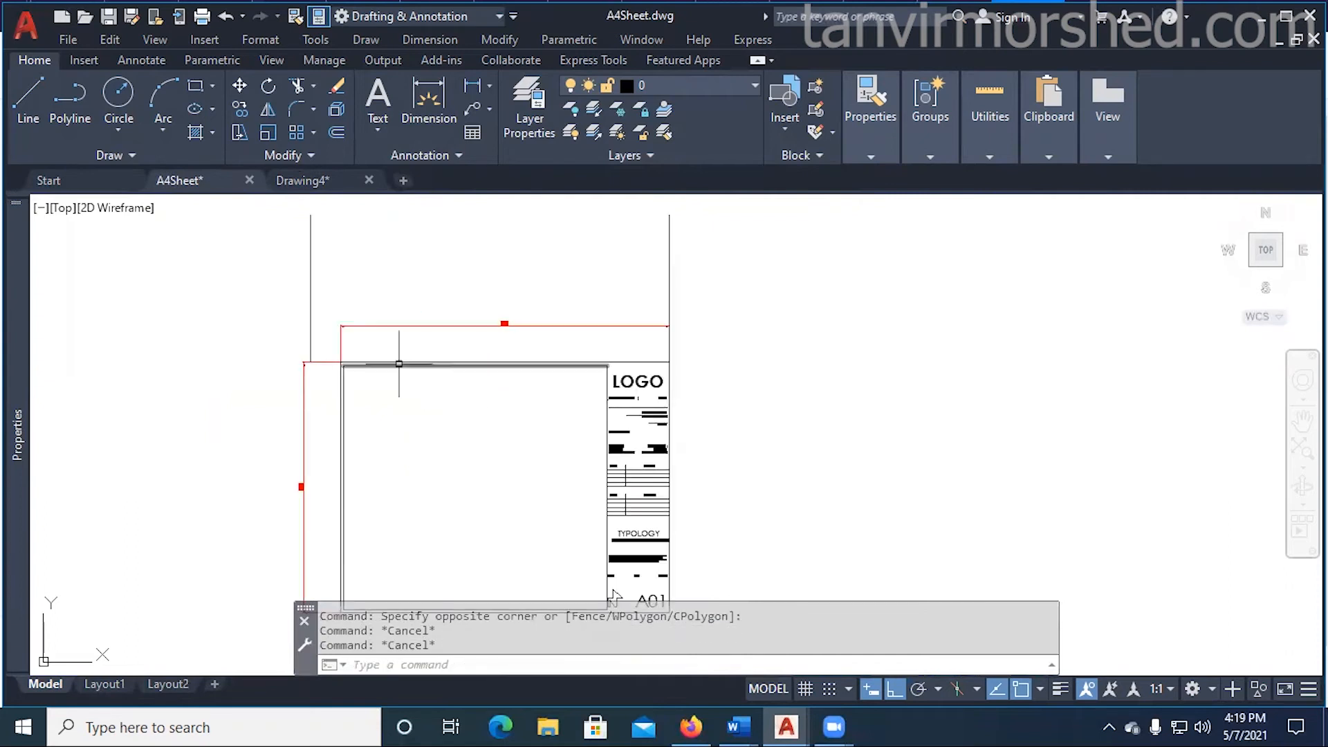
- Recheck the printable bounds in the plotter properties of Drawing4's A4 Architectural page setup
left_click(308, 181)
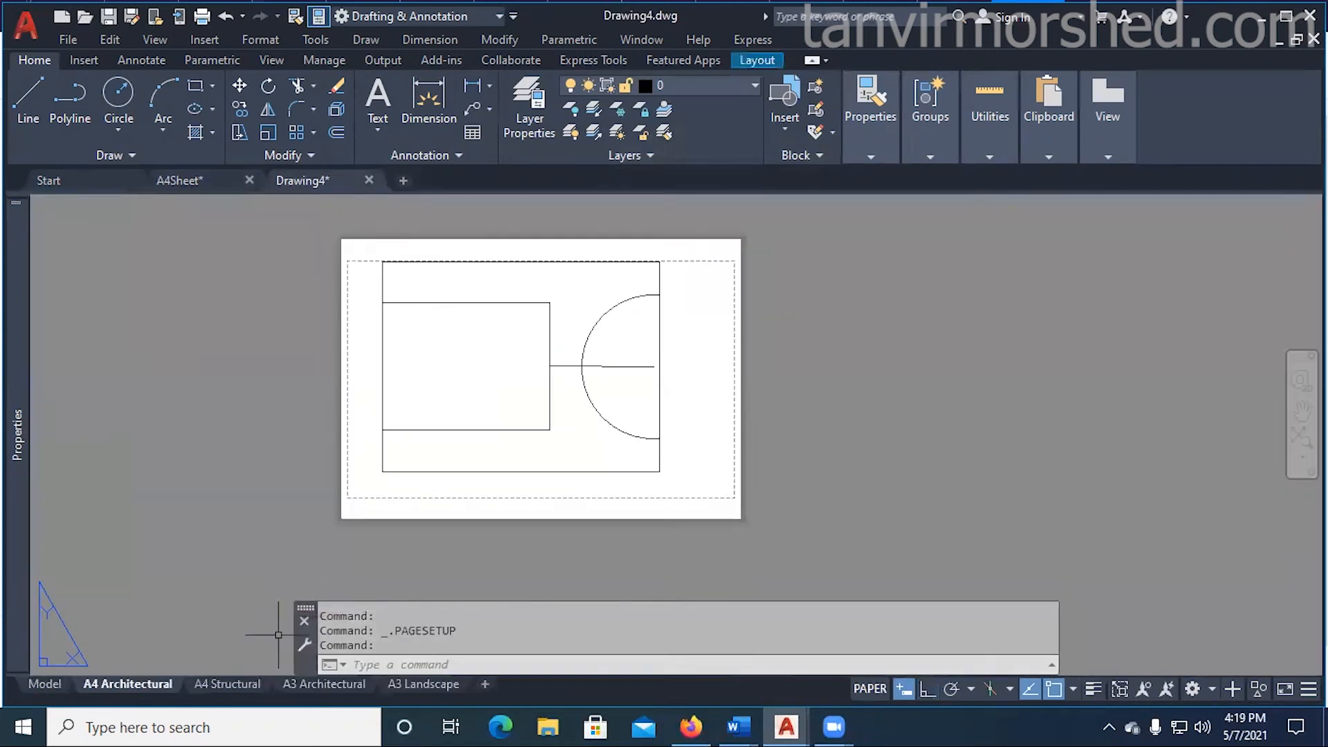
right_click(127, 688)
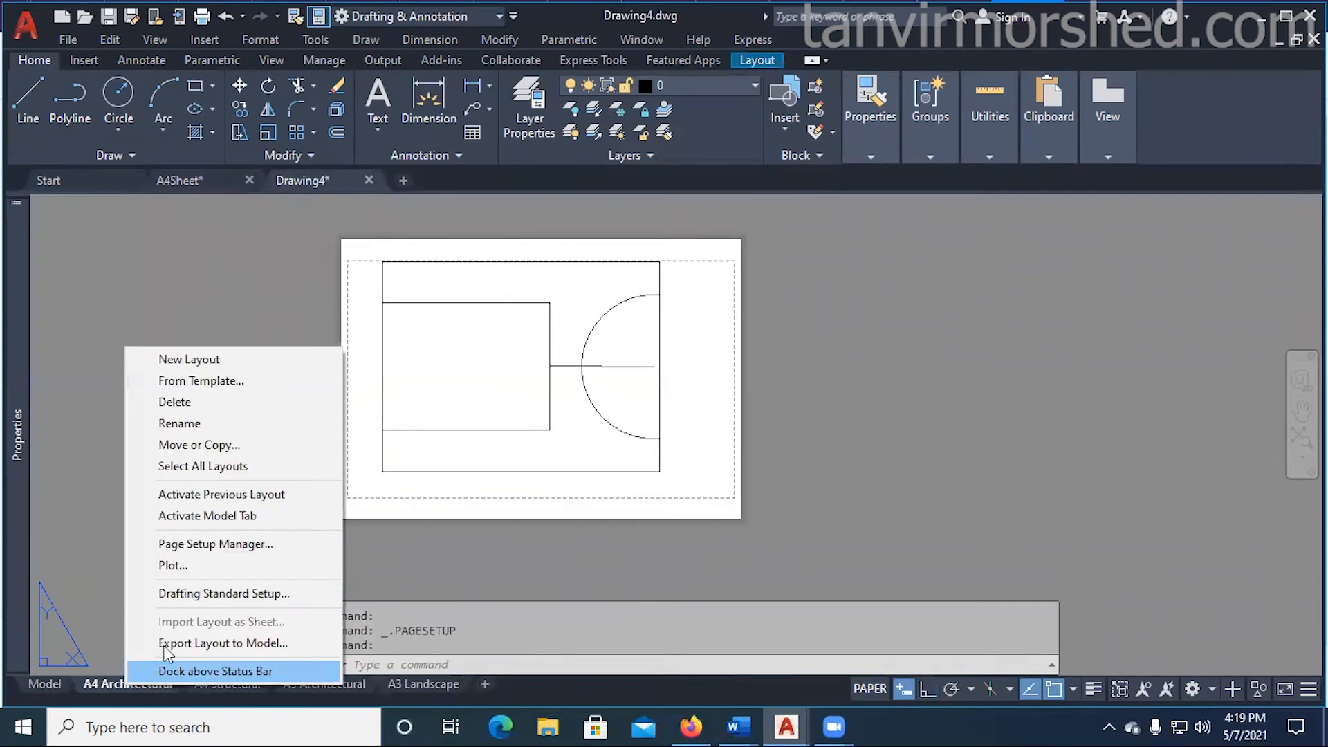
left_click(218, 544)
left_click(842, 332)
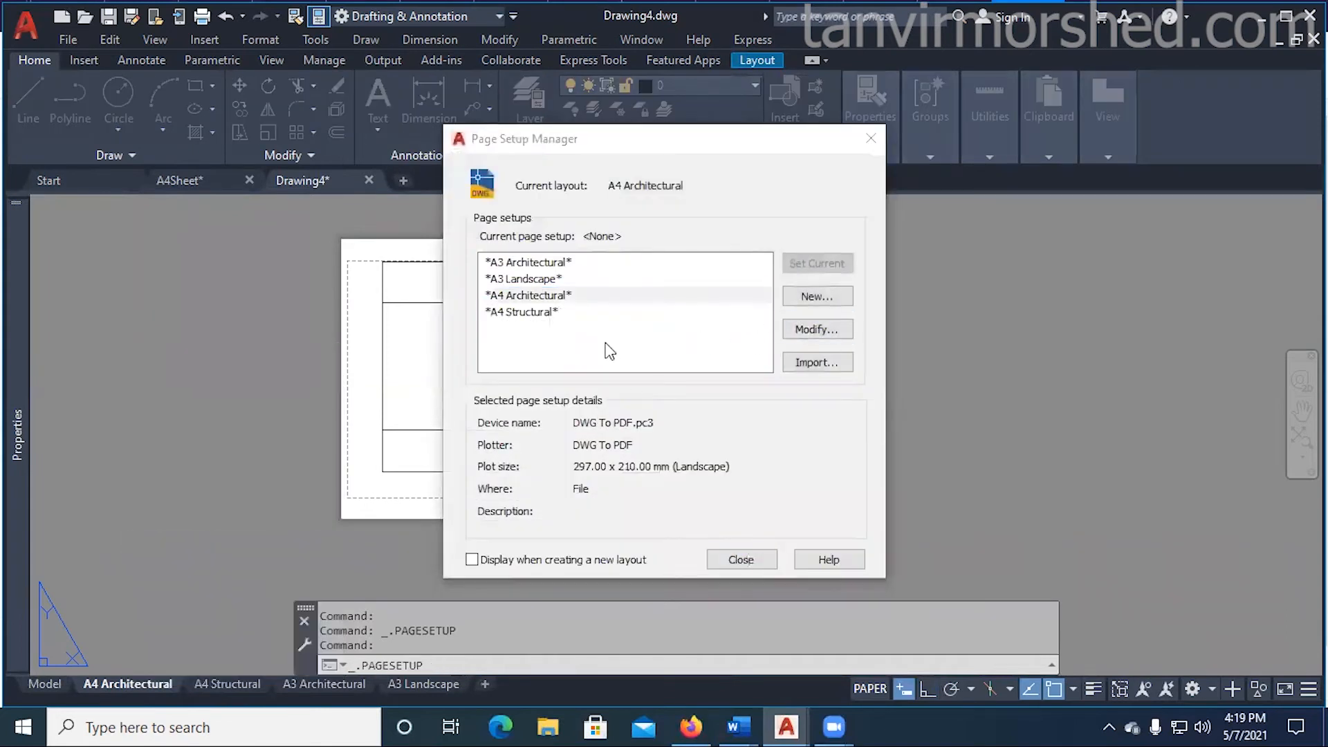
left_click(718, 219)
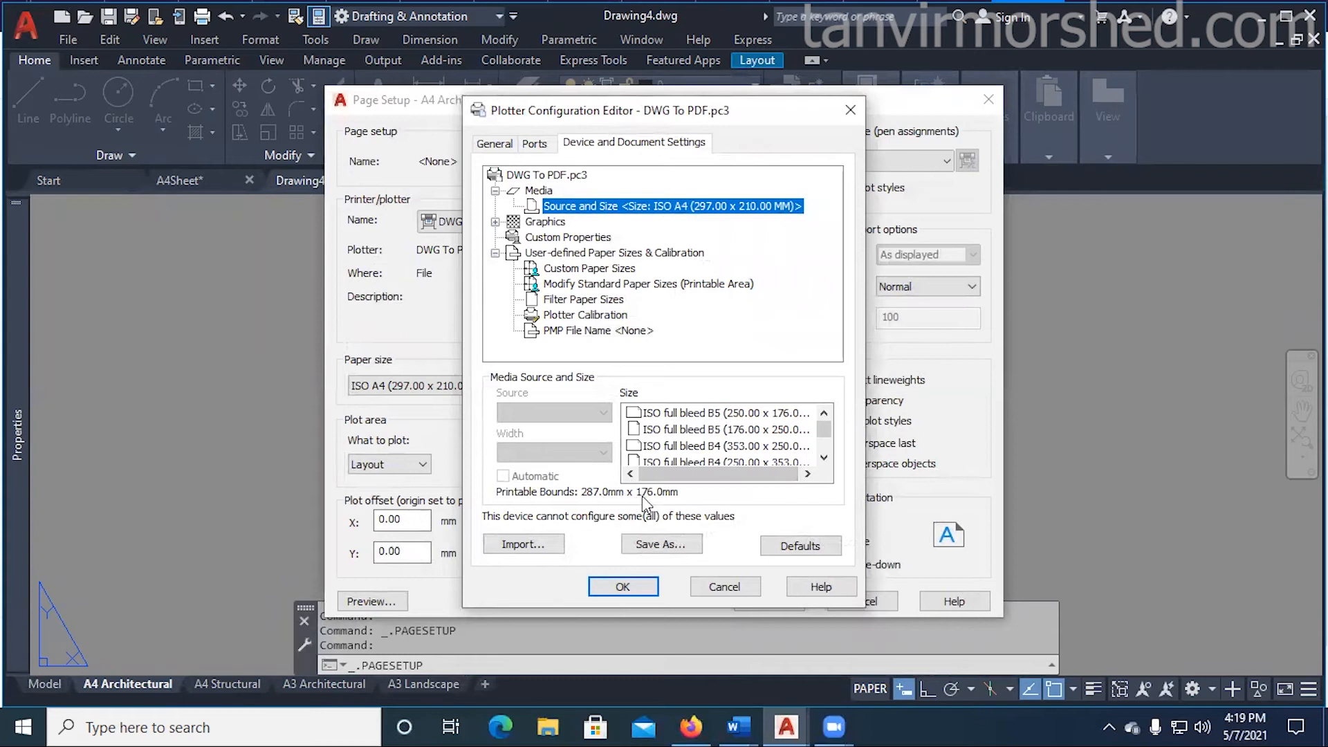
left_click(600, 587)
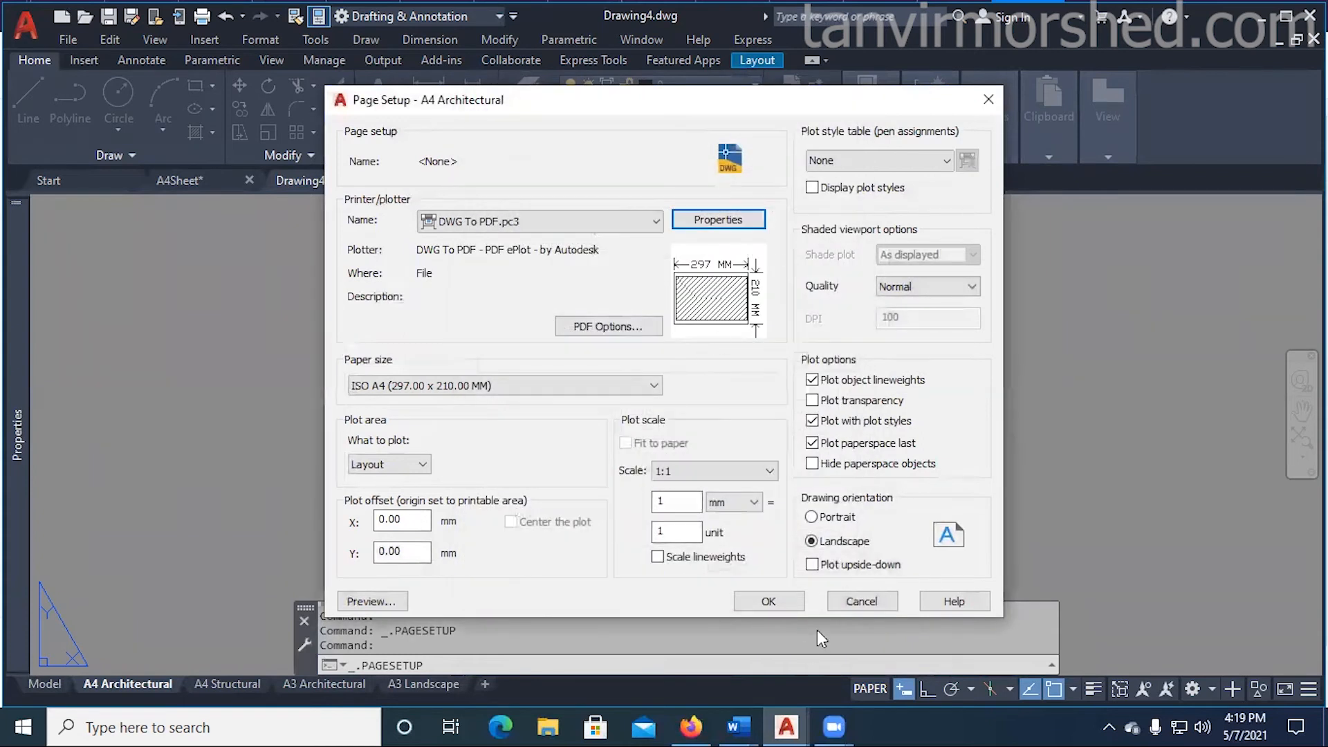
left_click(777, 601)
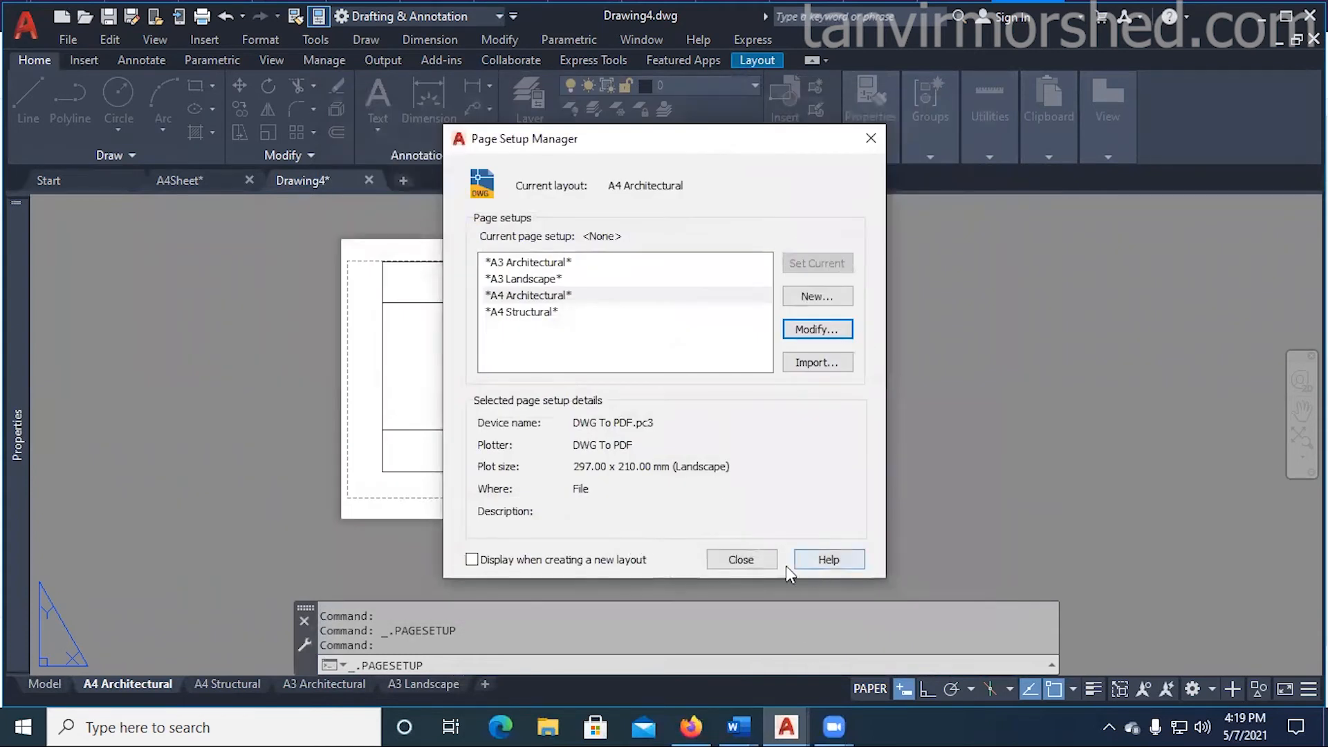
left_click(767, 561)
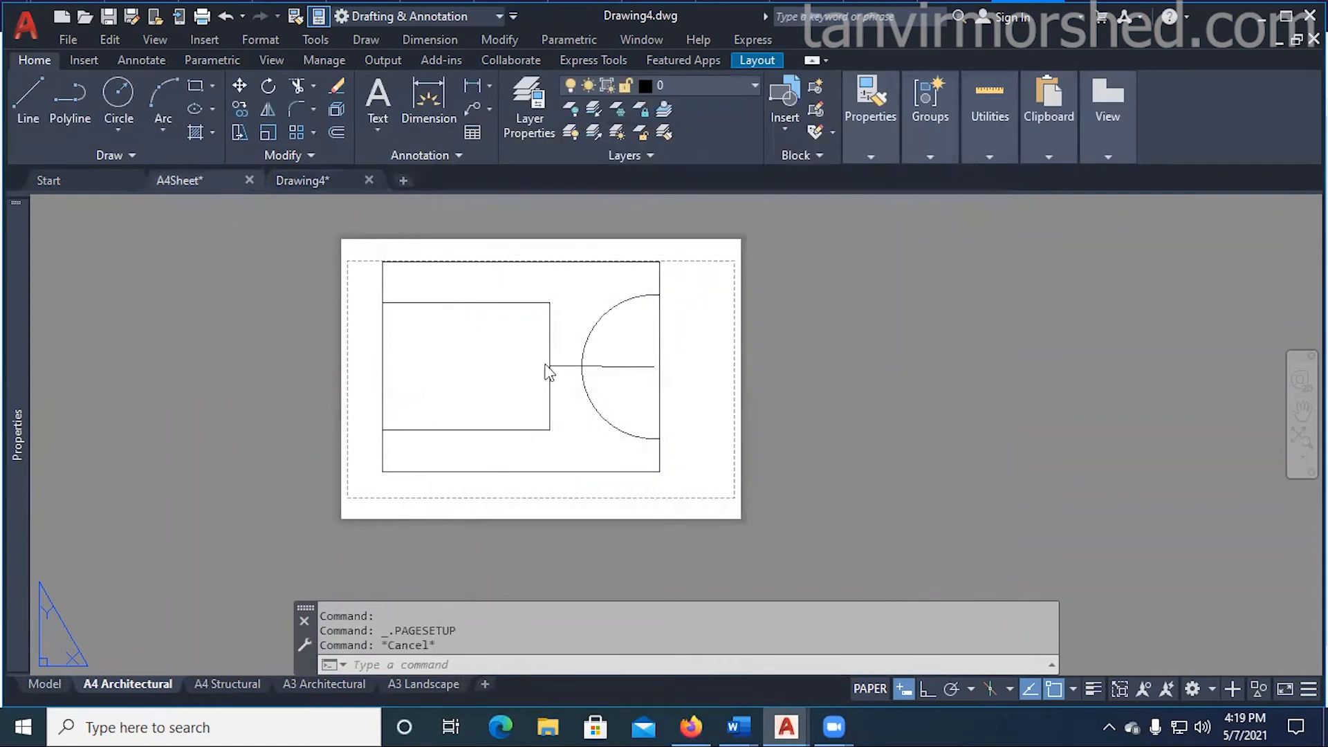
- Return to the A4Sheet drawing and draw a horizontal line leftward from the upper-left corner of the sheet frame
key("ctrl+Tab")
scroll(525, 343, "down", 4)
scroll(432, 350, "up", 4)
scroll(475, 350, "down", 2)
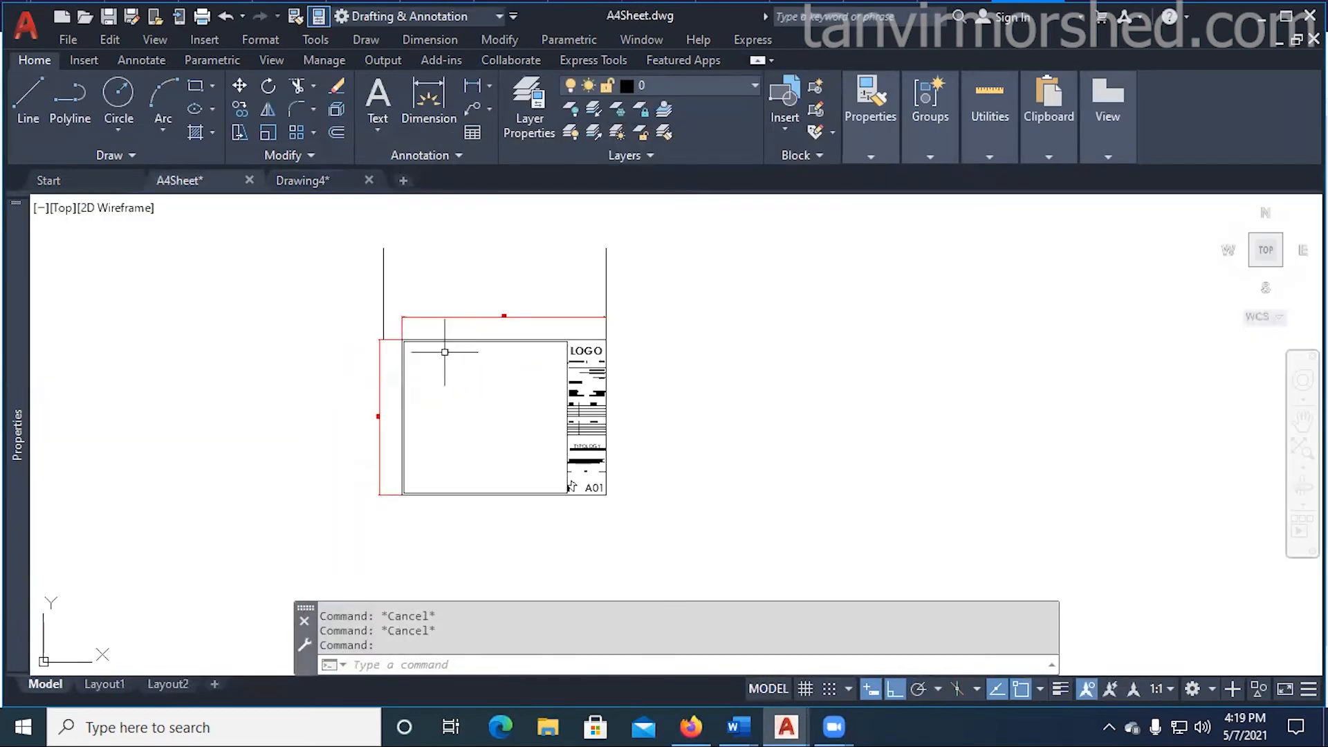
scroll(409, 317, "up", 5)
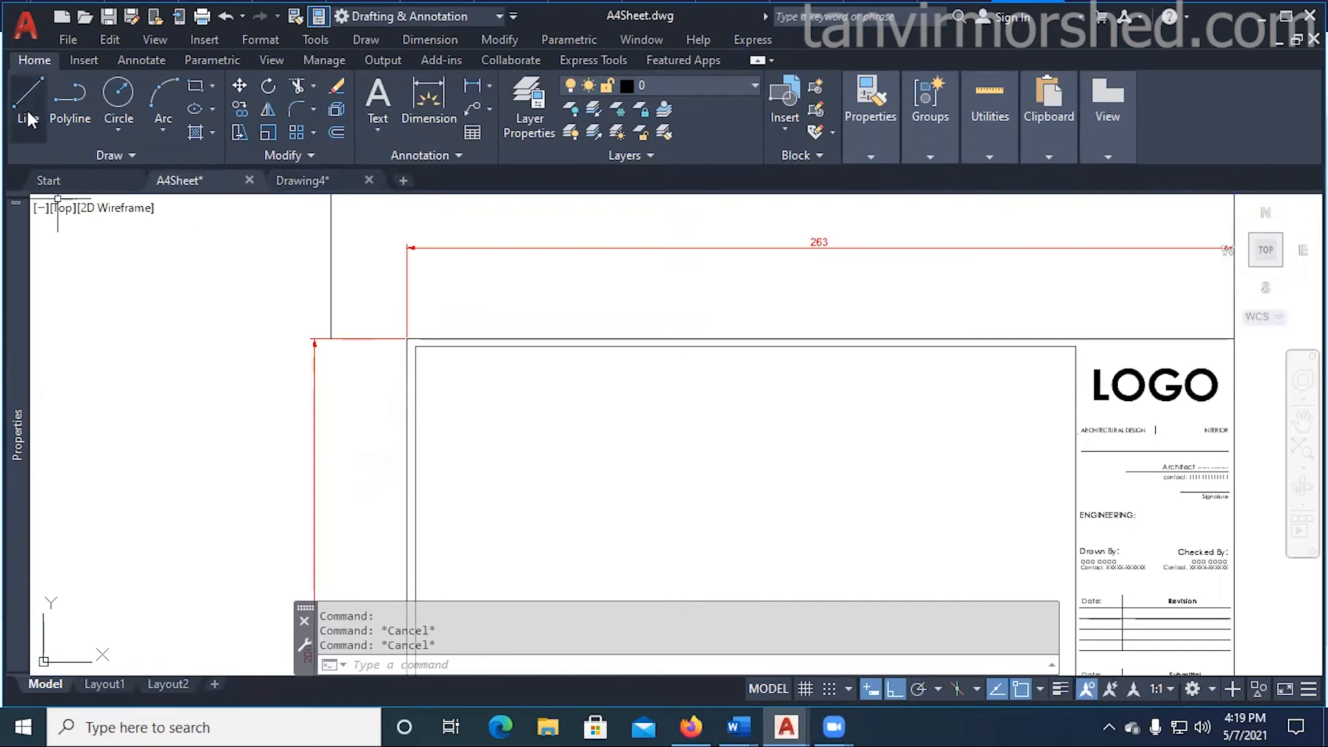
left_click(28, 100)
scroll(400, 362, "up", 4)
left_click(429, 418)
scroll(465, 378, "down", 5)
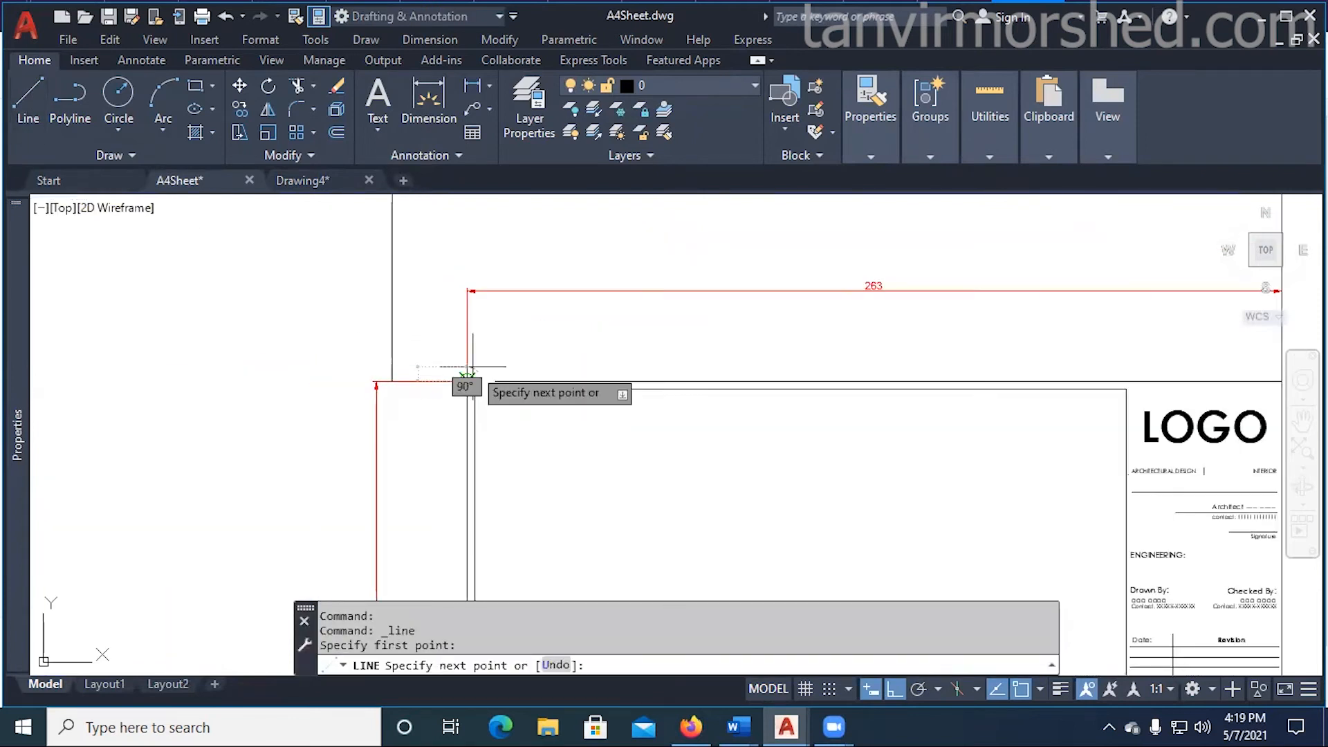
key("Escape")
scroll(424, 410, "up", 2)
scroll(338, 305, "down", 4)
key("Escape")
key("Escape")
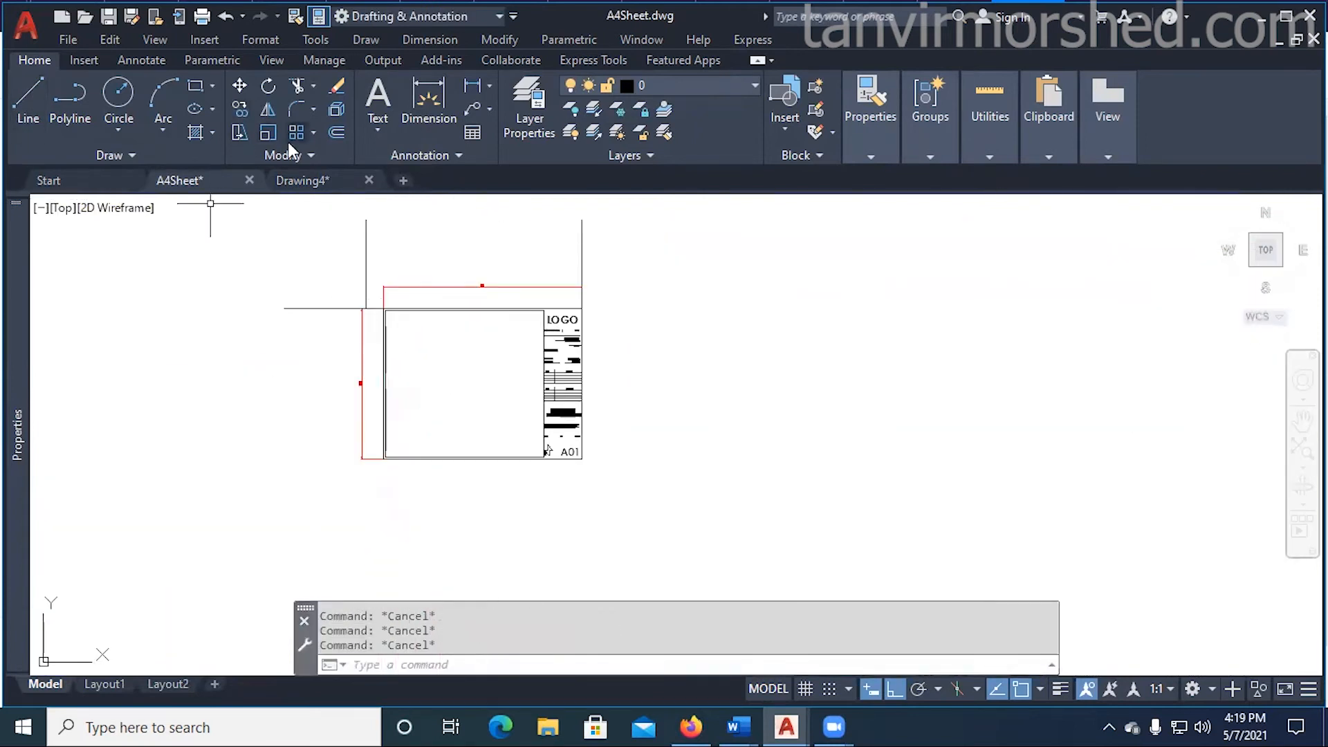
- Copy the horizontal line at the frame's upper-left corner 176 mm downward to mark the printable height
left_click(308, 259)
left_click(276, 346)
left_click(239, 110)
left_click(242, 377)
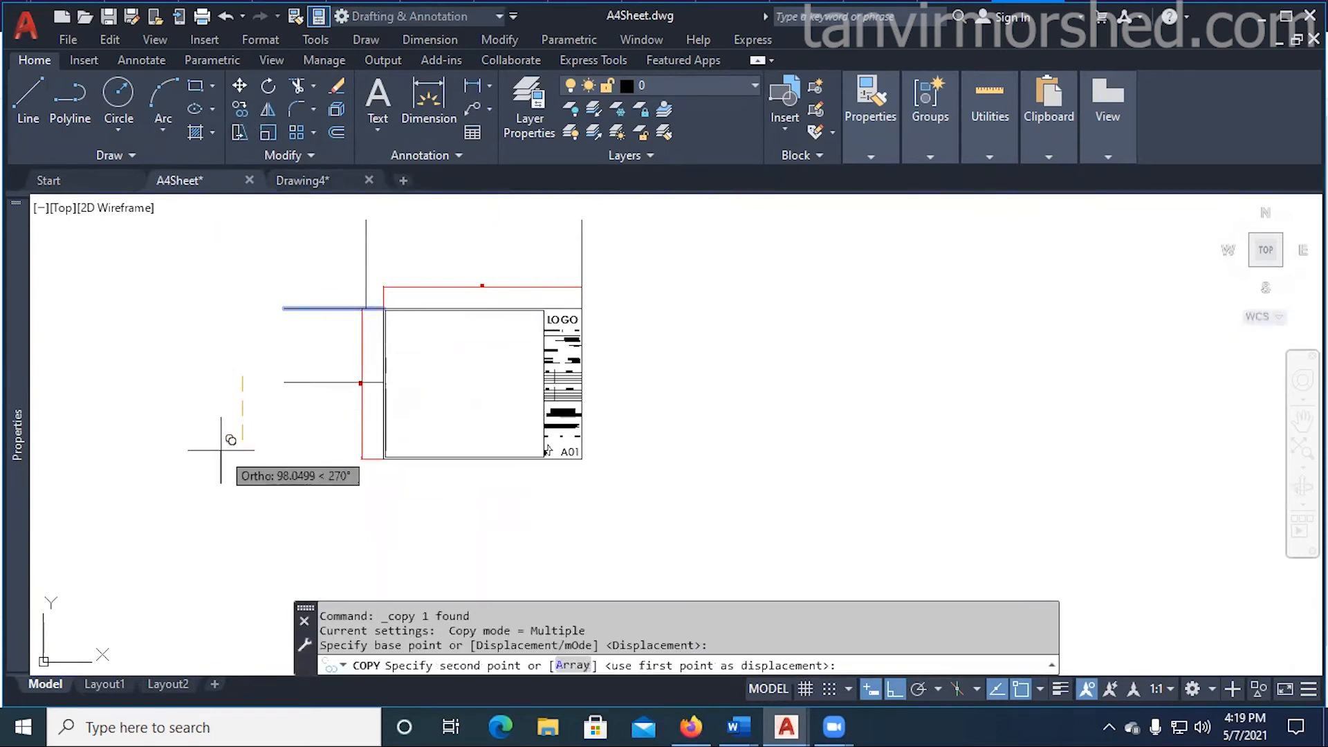
type("170")
key("Return")
key("Escape")
key("Escape")
key("Escape")
- Move the Typology Building title and all title block content below it straight up, closer to the Submittal table
scroll(379, 439, "up", 5)
scroll(635, 359, "up", 2)
mouse_move(625, 403)
middle_mouse_down()
mouse_move(474, 403)
mouse_move(448, 301)
middle_mouse_up()
scroll(463, 325, "down", 2)
scroll(472, 368, "up", 2)
key("Escape")
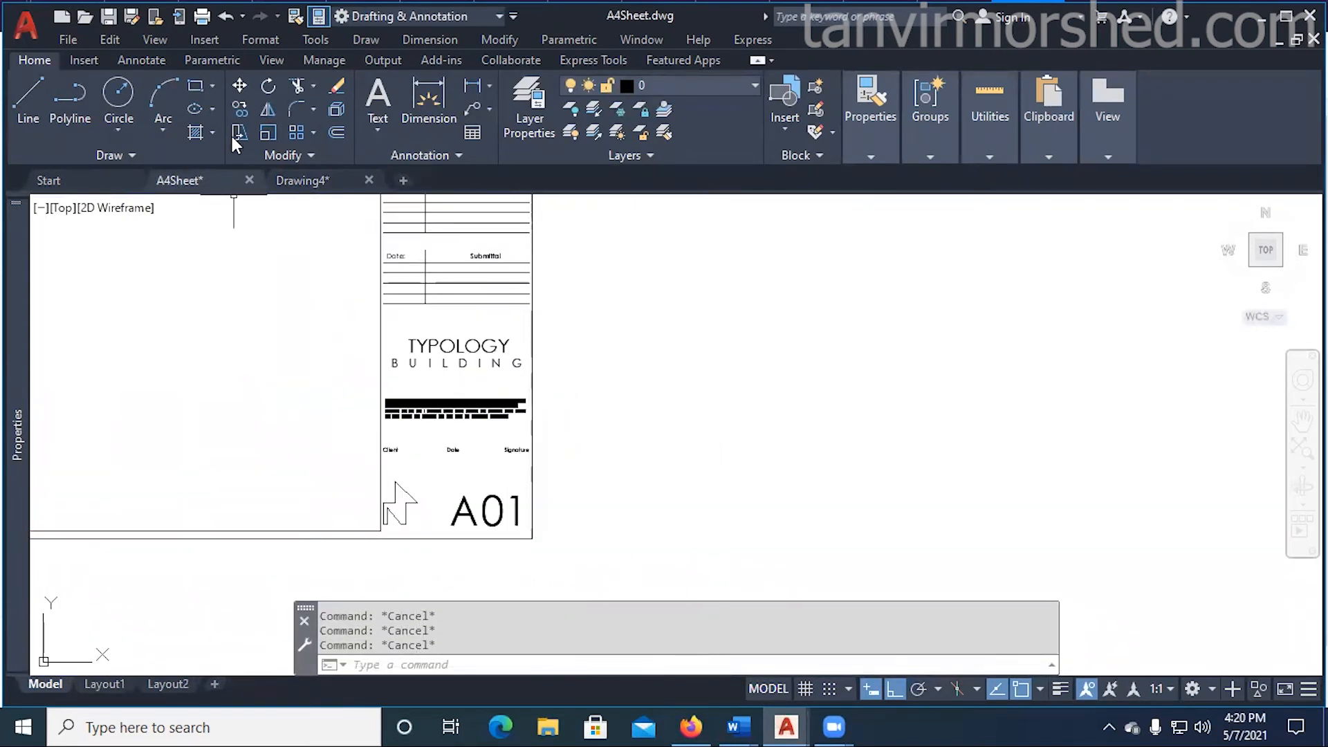
left_click(240, 90)
left_click(329, 323)
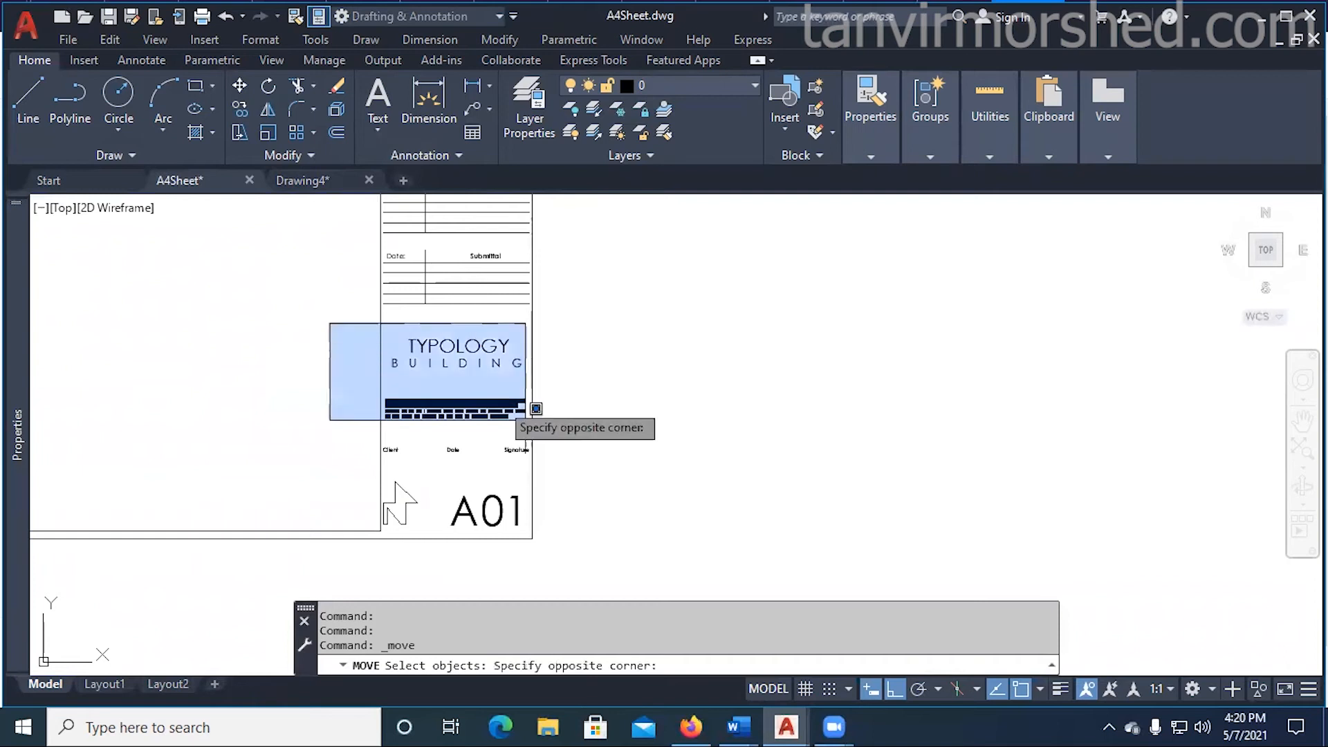
left_click(577, 546)
key("Return")
left_click(643, 429)
key("Escape")
- Move the Revision and Submittal tables of the title block slightly upward
middle_click_drag(595, 433, 590, 504)
scroll(425, 235, "up", 2)
middle_click_drag(458, 315, 445, 380)
scroll(444, 391, "down", 2)
middle_click_drag(450, 434, 457, 408)
scroll(456, 409, "up", 2)
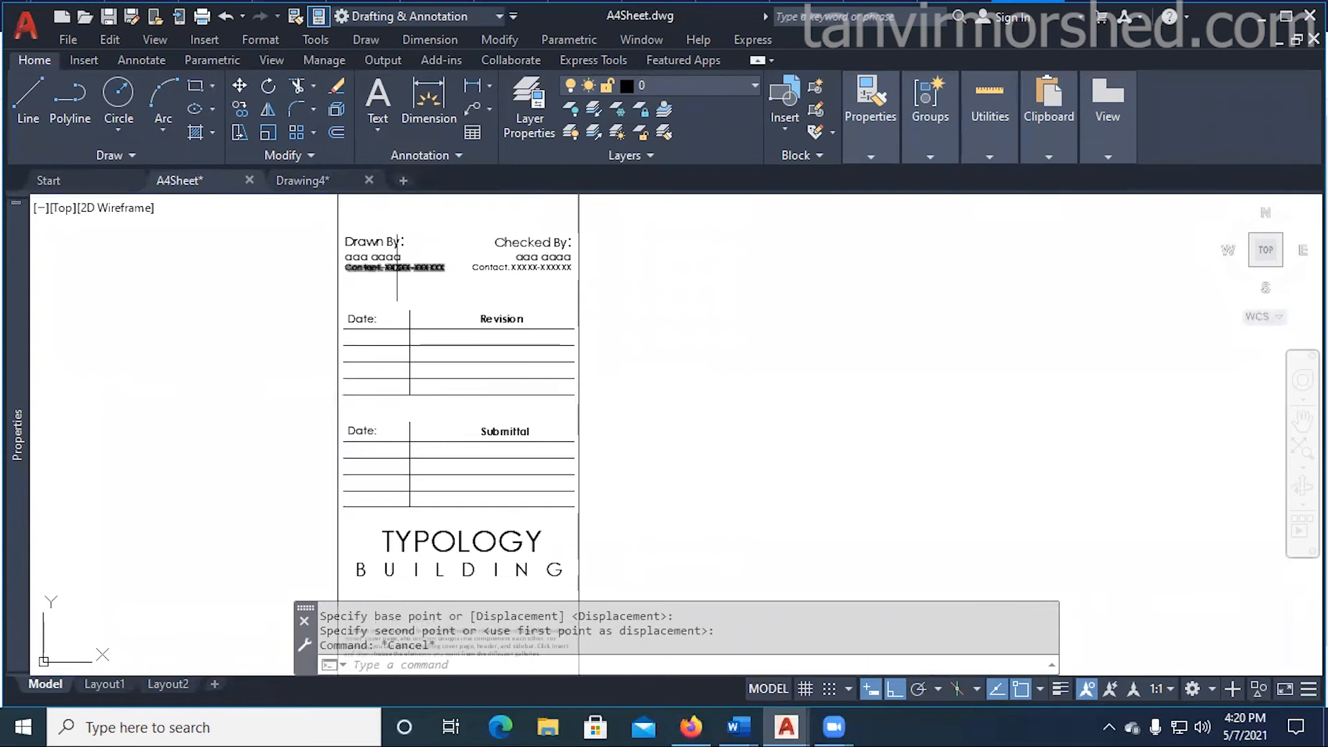
key("Escape")
key("Escape")
left_click(240, 85)
left_click(305, 293)
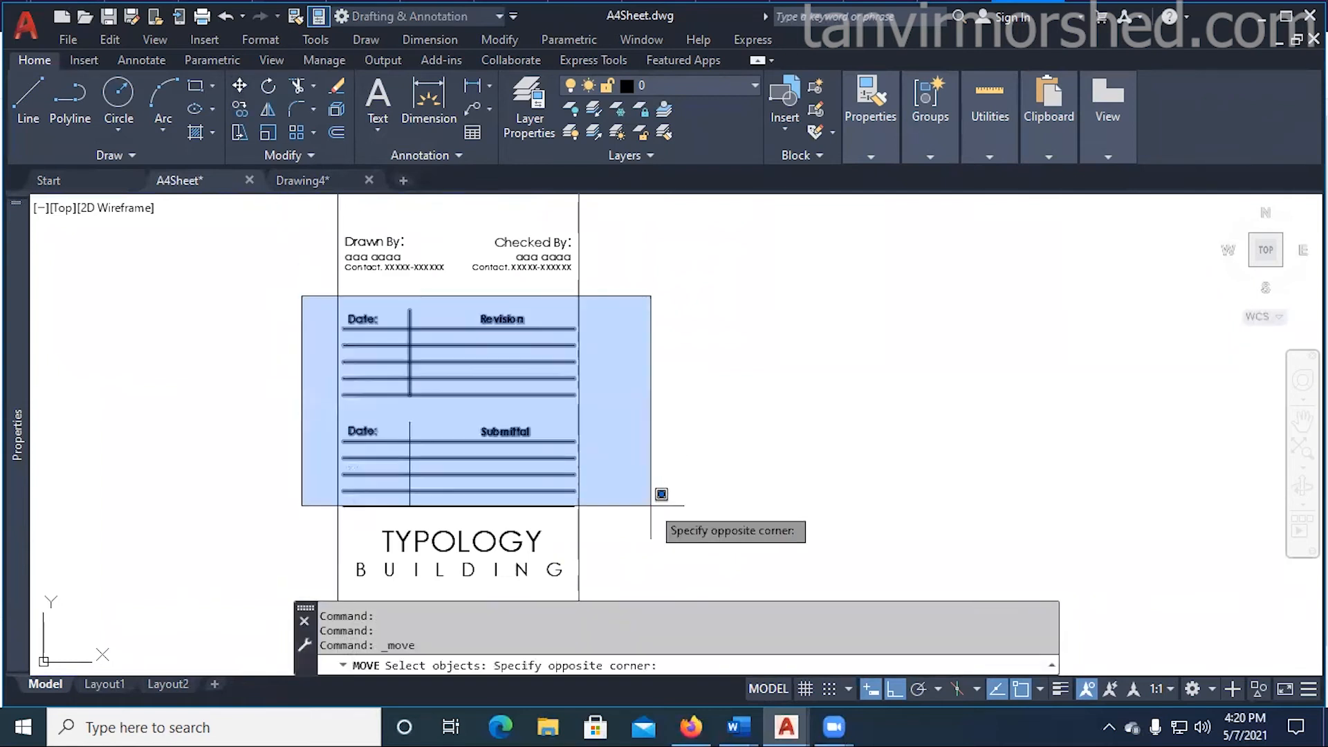
left_click(676, 513)
right_click(673, 477)
left_click(673, 475)
left_click(675, 459)
- Move the Client, Date and Signature row together with the north arrow and A01 sheet number slightly upward
scroll(591, 401, "down", 2)
middle_click_drag(585, 403, 545, 278)
scroll(531, 401, "down", 2)
scroll(489, 489, "up", 3)
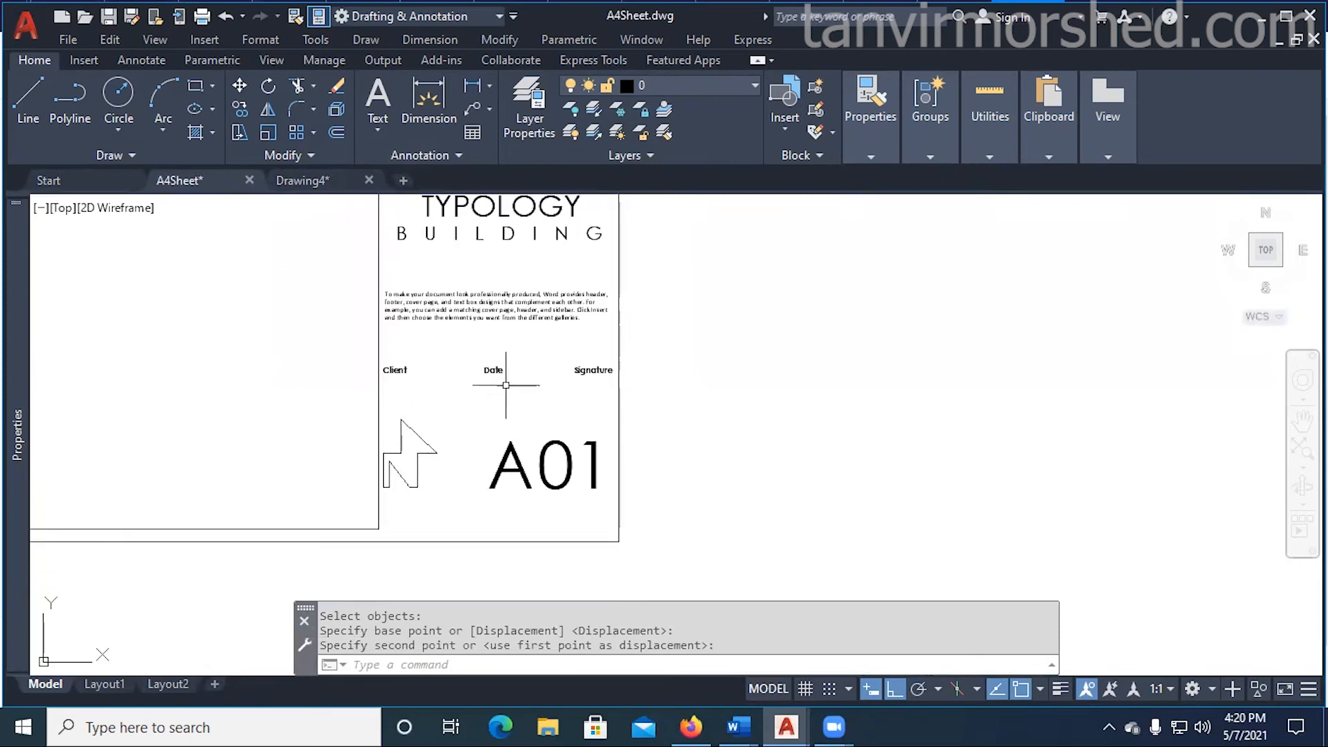
key("Escape")
key("Escape")
key("Escape")
left_click(240, 85)
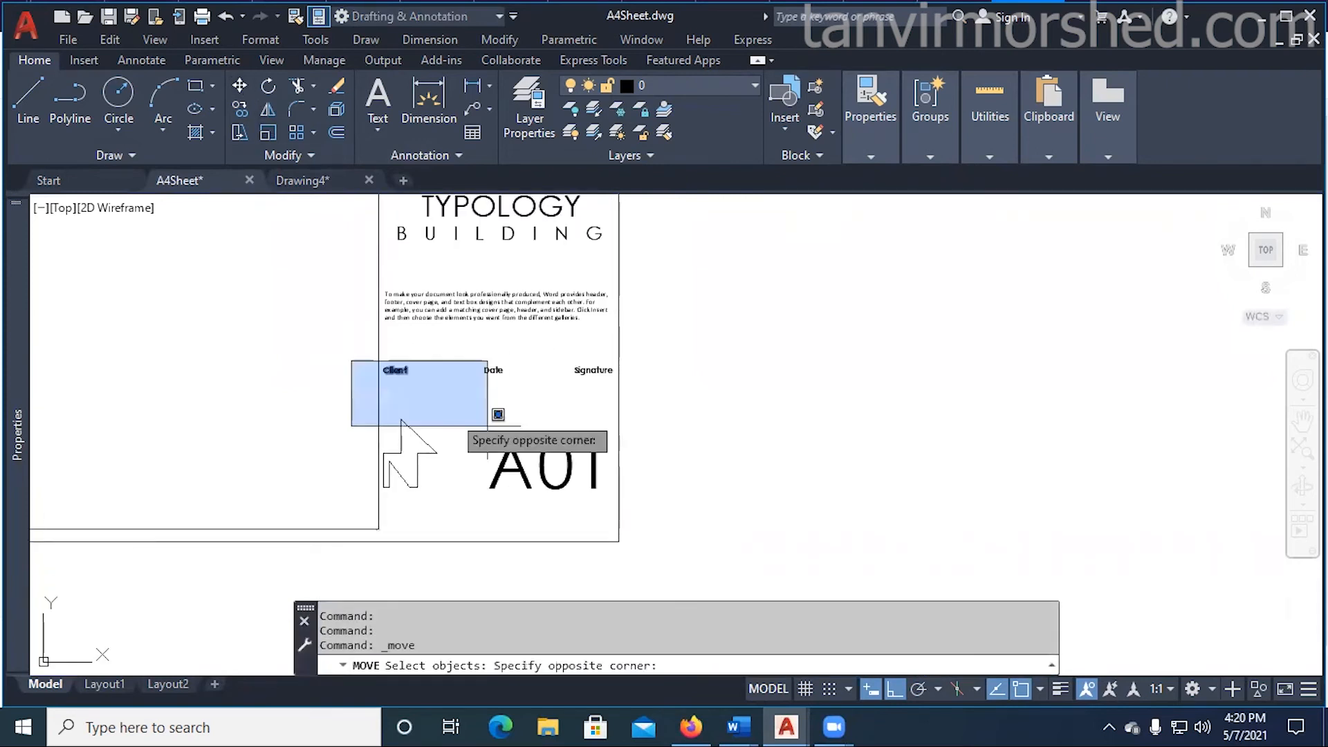
left_click(727, 492)
right_click(777, 444)
left_click(776, 443)
left_click(786, 424)
key("Escape")
key("Escape")
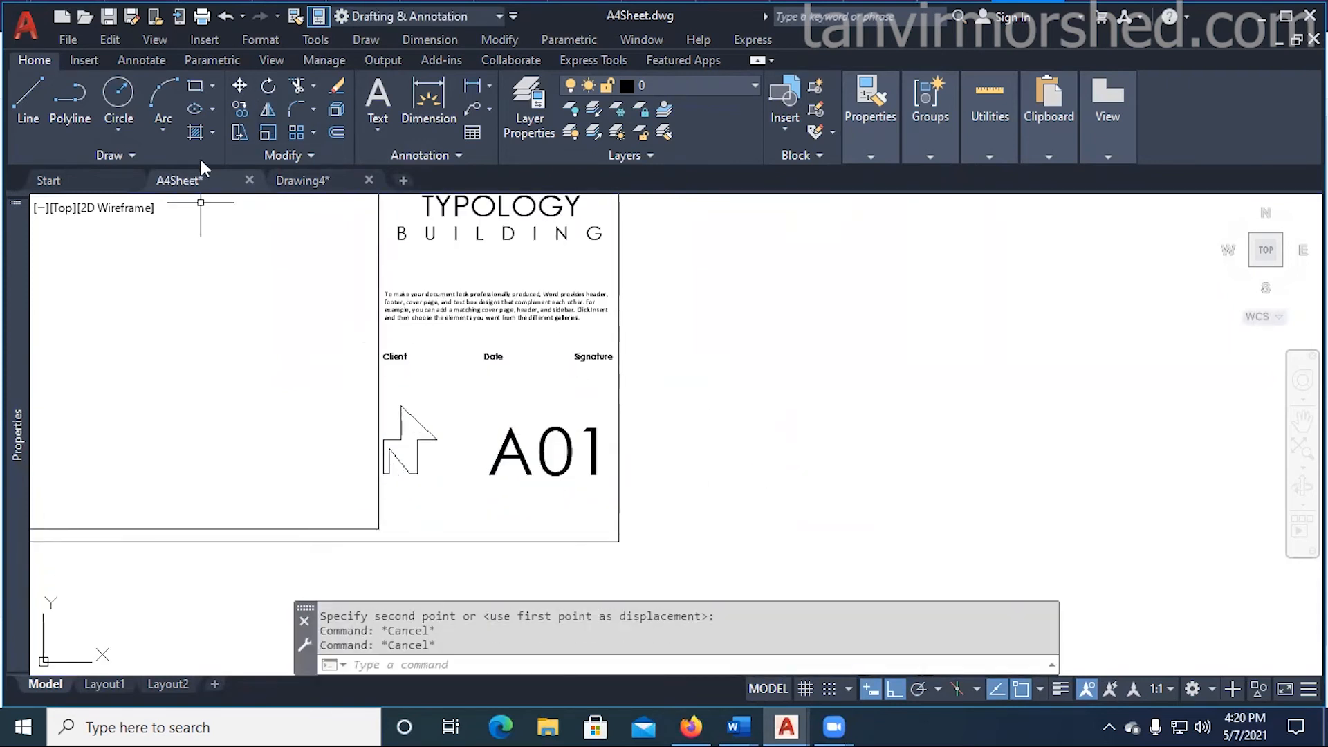
- Move only the north arrow and the A01 sheet number up, closer to the Client, Date and Signature row
left_click(239, 85)
left_click(312, 392)
left_click(607, 465)
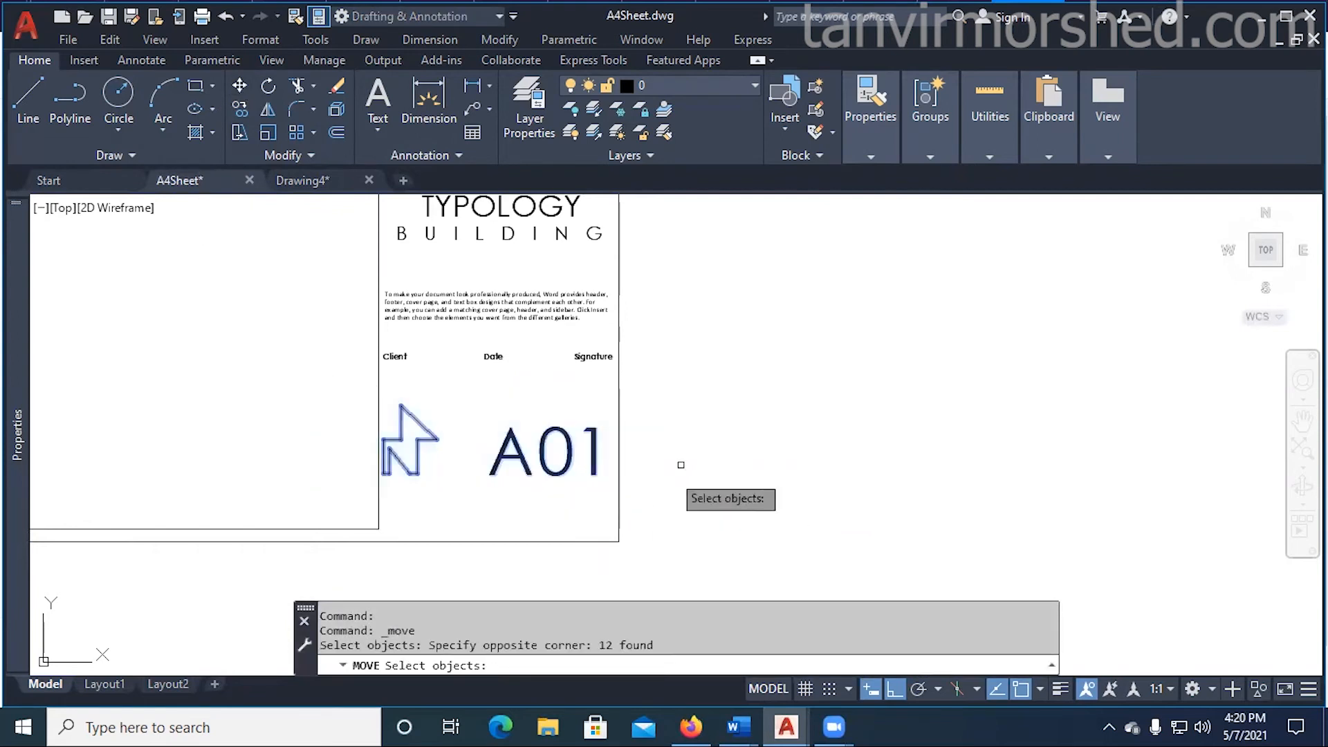
right_click(681, 460)
left_click(706, 447)
key("Escape")
scroll(553, 481, "down", 4)
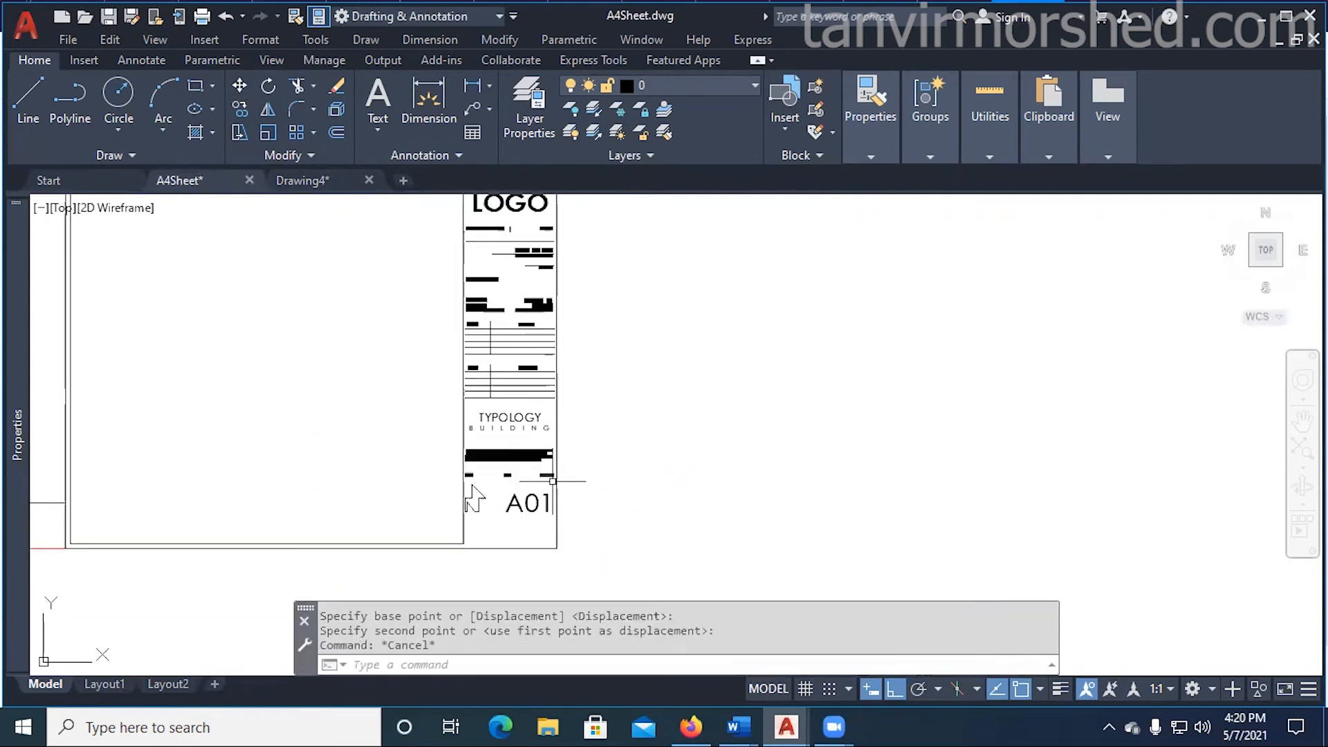
scroll(524, 494, "up", 6)
scroll(585, 512, "down", 2)
mouse_move(585, 511)
middle_mouse_down()
mouse_move(609, 488)
mouse_move(572, 436)
middle_mouse_up()
scroll(601, 474, "up", 2)
key("Escape")
left_click(244, 90)
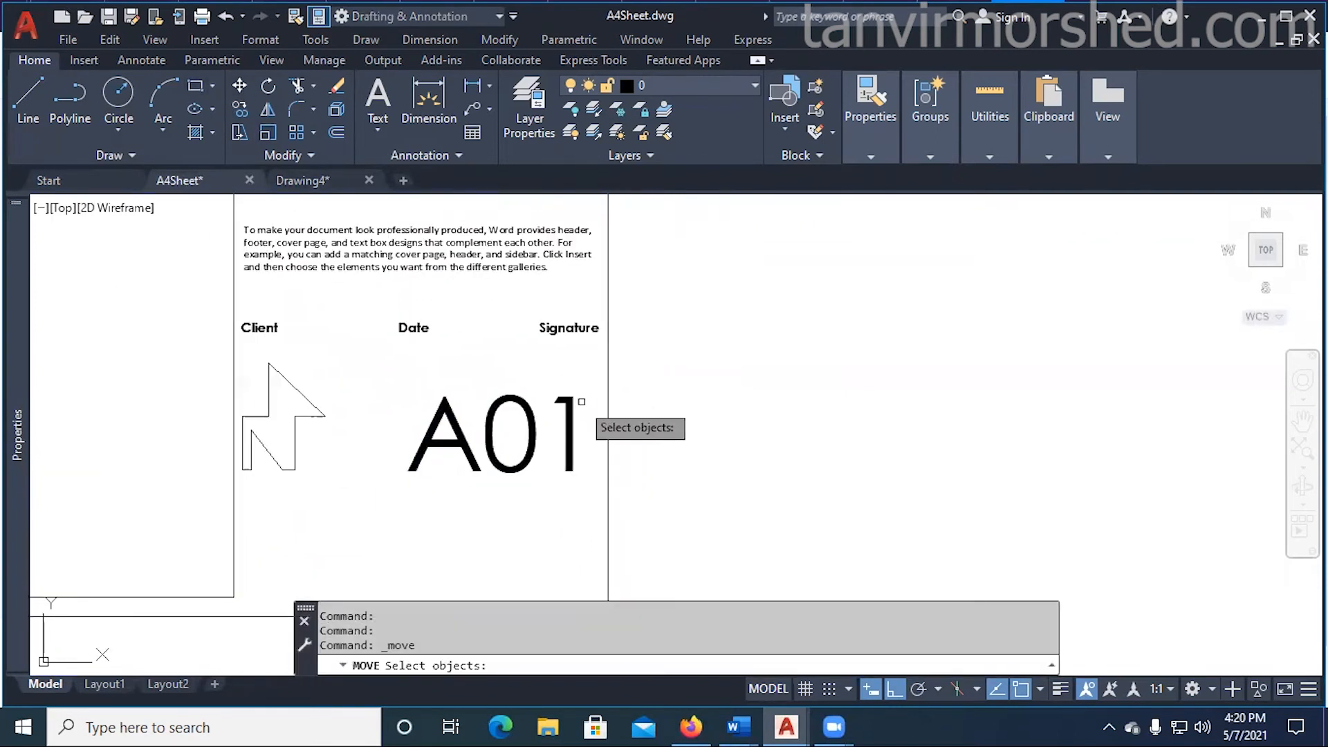
scroll(582, 403, "up", 4)
left_click(575, 353)
left_click(534, 397)
key("Return")
left_click(527, 400)
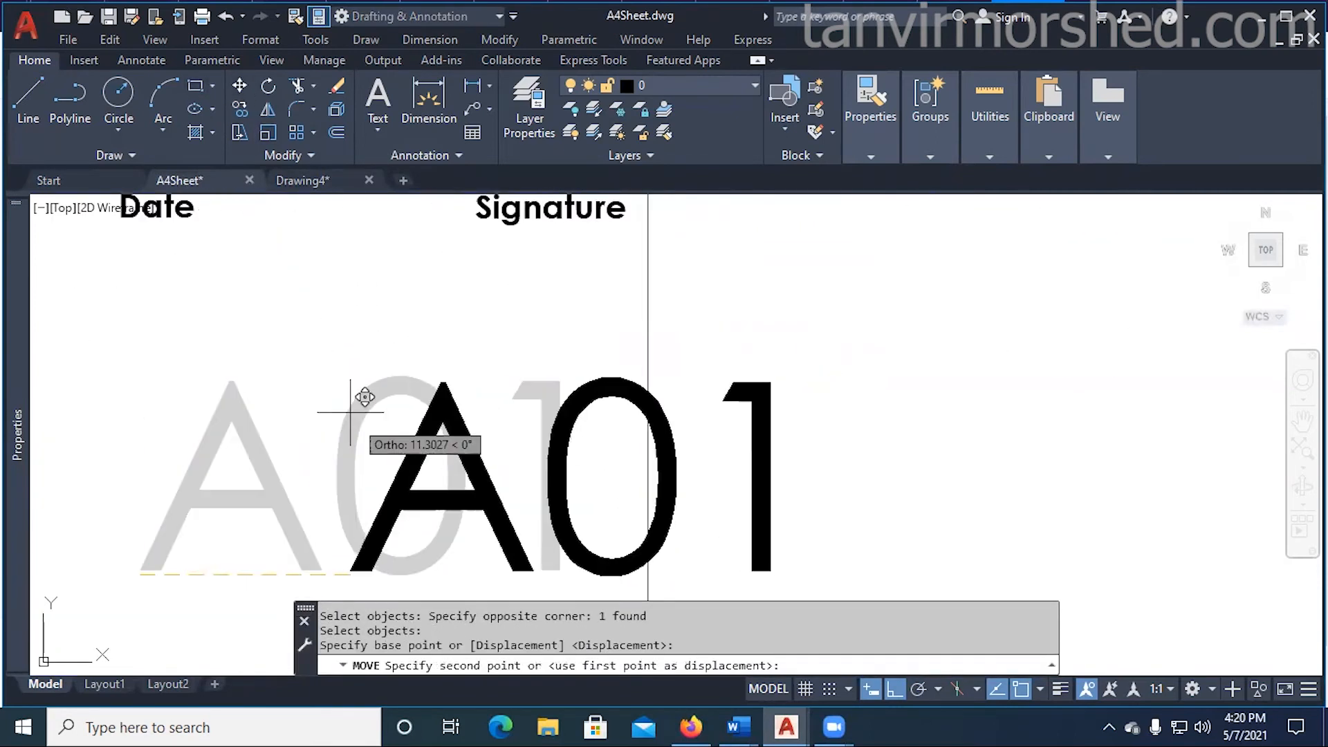
key("Escape")
- Move the A01 sheet number about 3 mm to the right, toward the title block's right edge
scroll(491, 355, "down", 4)
middle_click_drag(490, 350, 489, 311)
key("Escape")
key("Escape")
key("Escape")
left_click(237, 88)
left_click(468, 458)
left_click(433, 386)
key("Return")
left_click(438, 481)
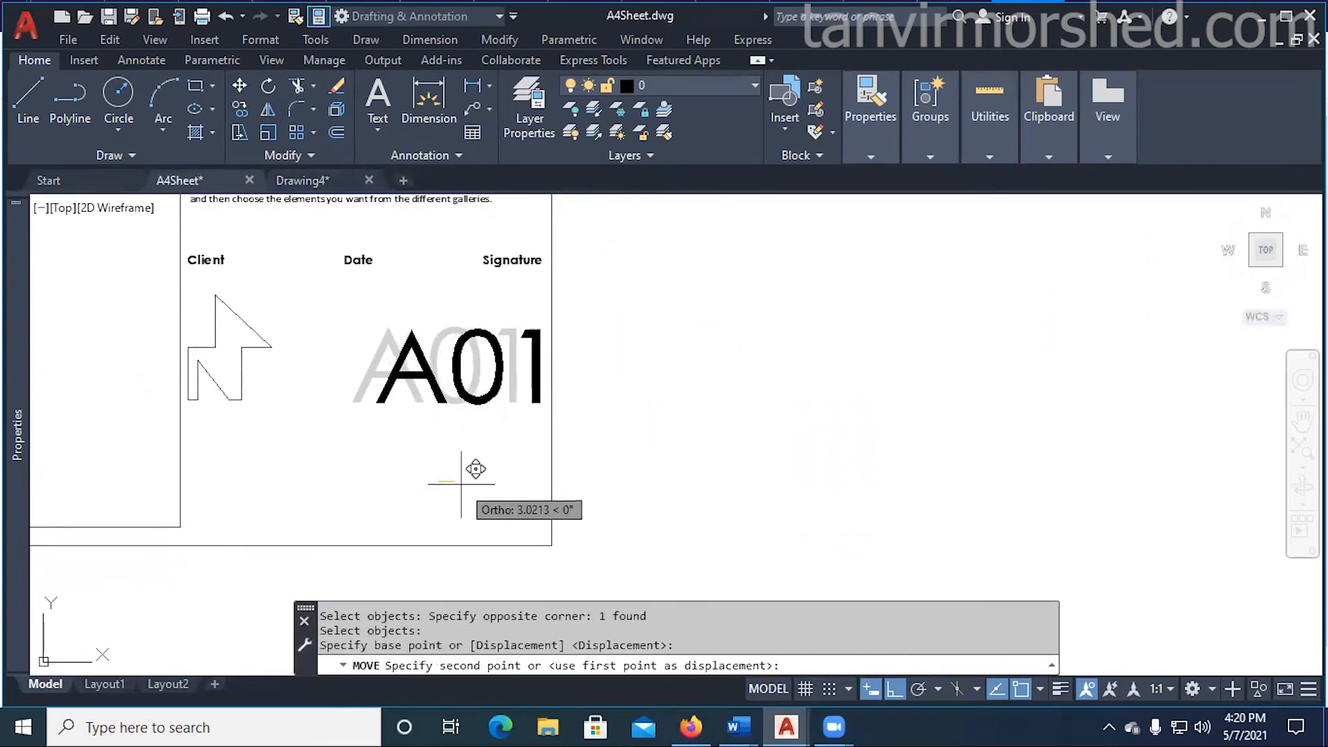
left_click(461, 482)
key("Escape")
scroll(480, 464, "down", 4)
- Stretch the right end of the printable-height line horizontally across the sheet, past the frame's right edge
middle_click_drag(480, 463, 826, 432)
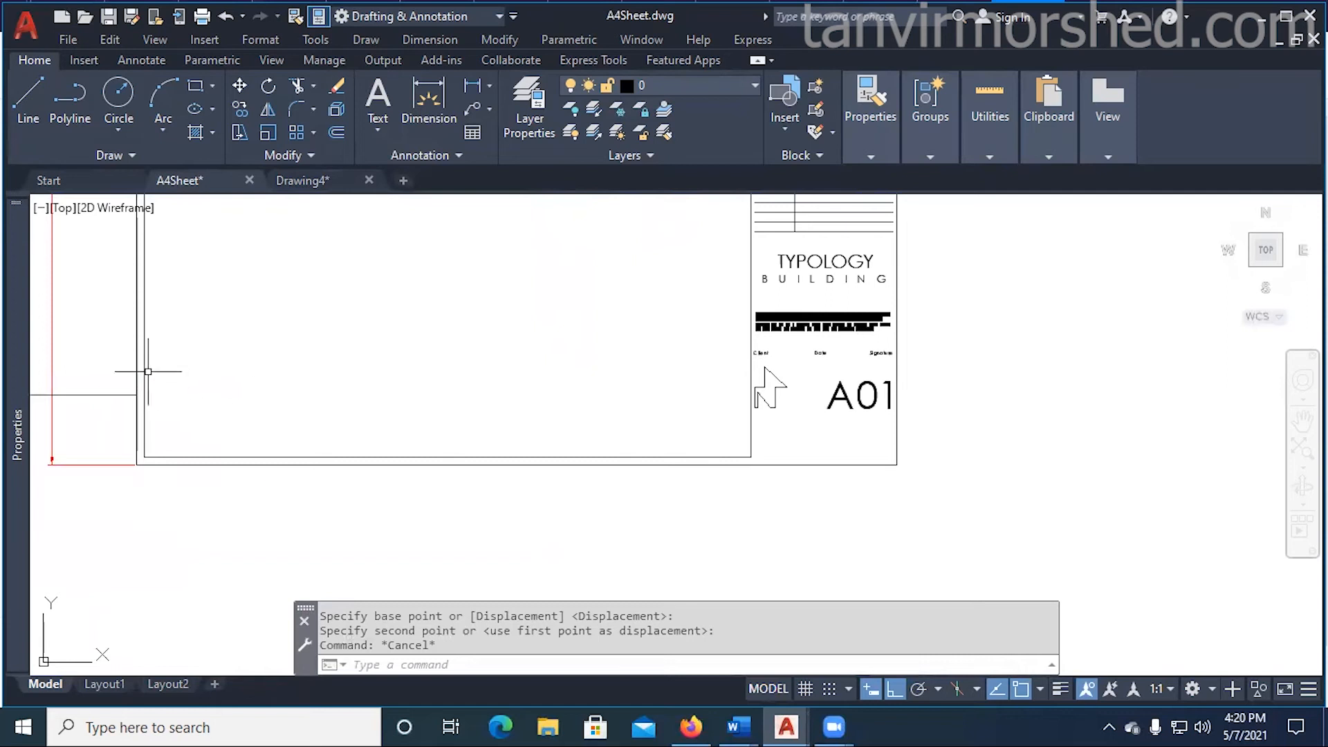
left_click(112, 385)
left_click(78, 438)
left_click(135, 395)
key("Escape")
scroll(713, 527, "up", 3)
scroll(726, 394, "down", 2)
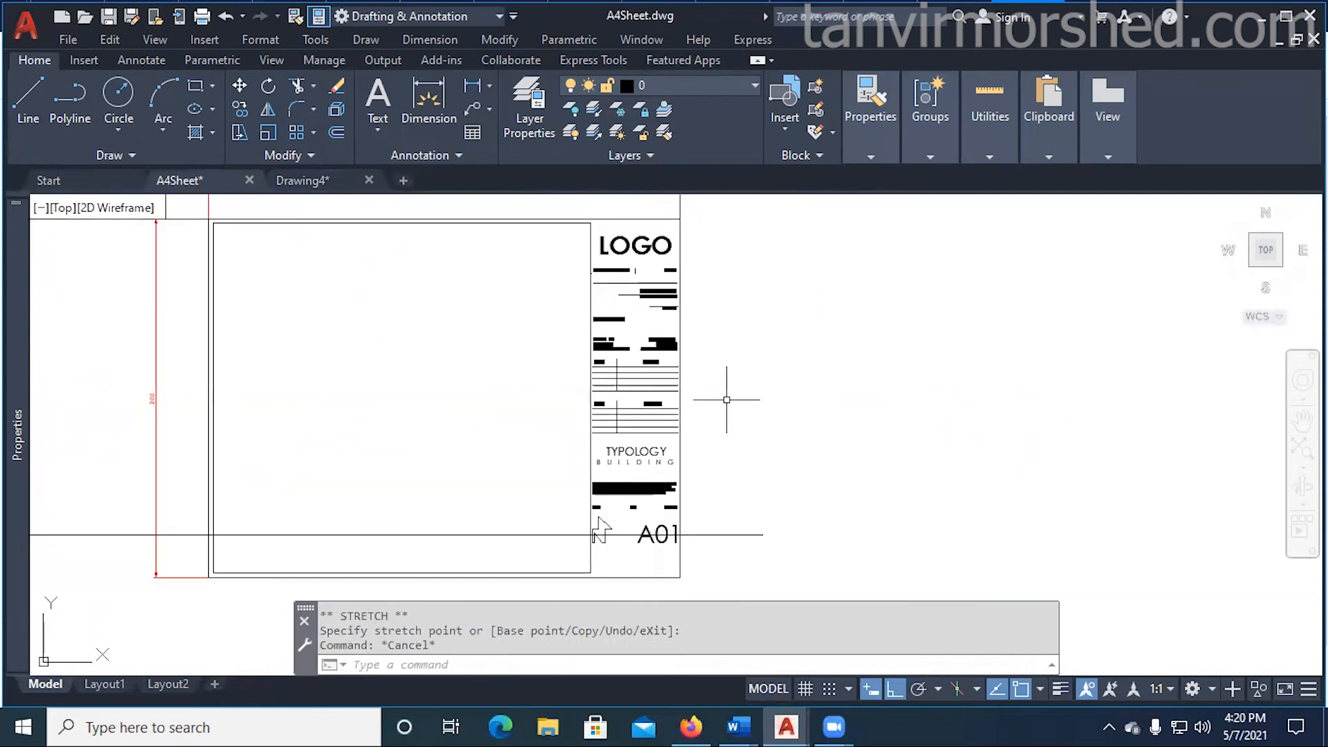
- Move the Engineering, Drawn By and Checked By texts, both tables and the Typology Building title slightly upward together
scroll(622, 415, "up", 5)
key("Escape")
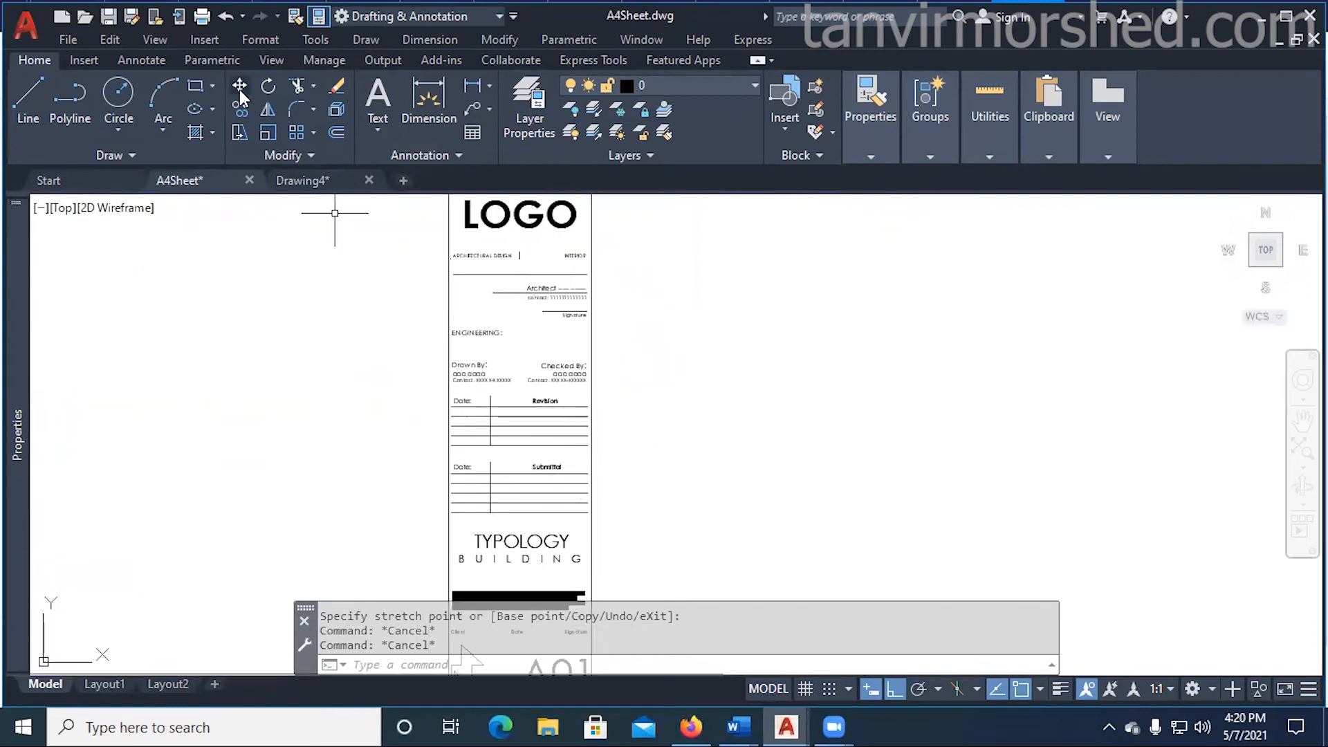
left_click(239, 85)
left_click(415, 319)
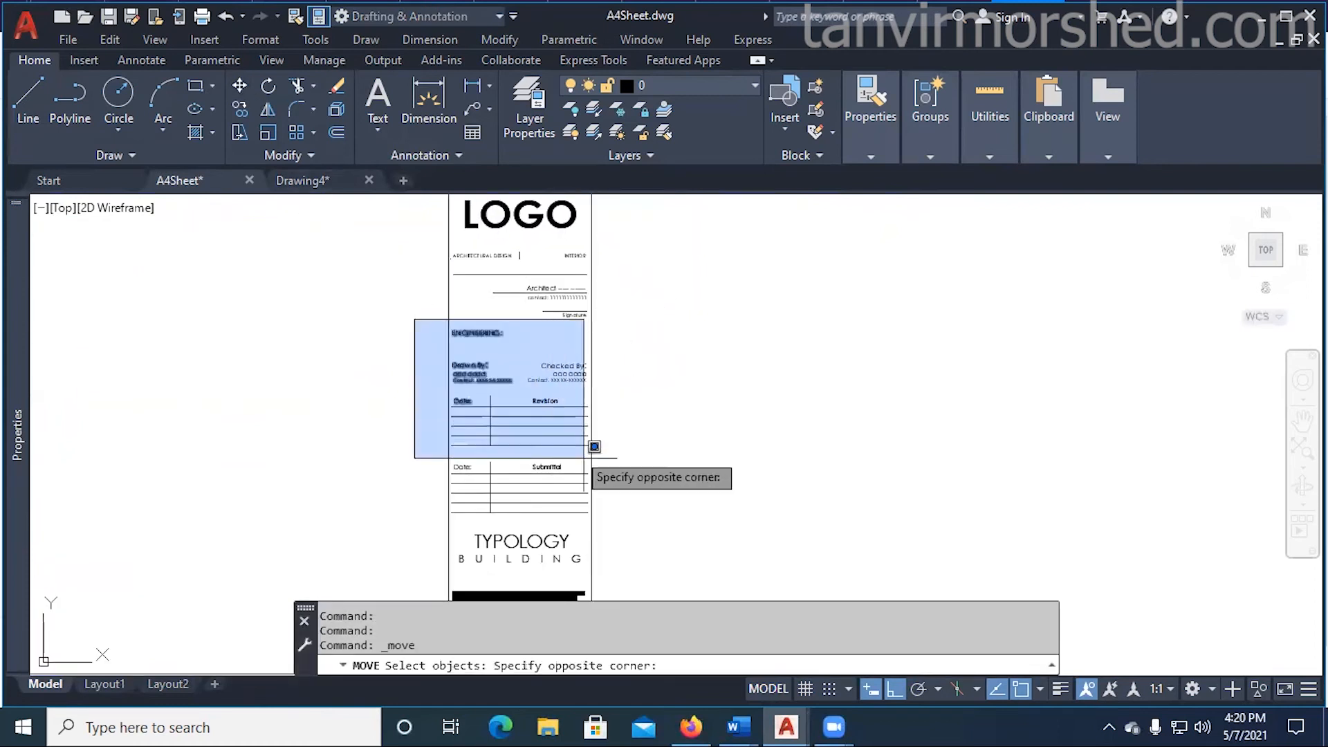
left_click(687, 510)
left_click(433, 519)
left_click(689, 569)
key("Return")
left_click(665, 502)
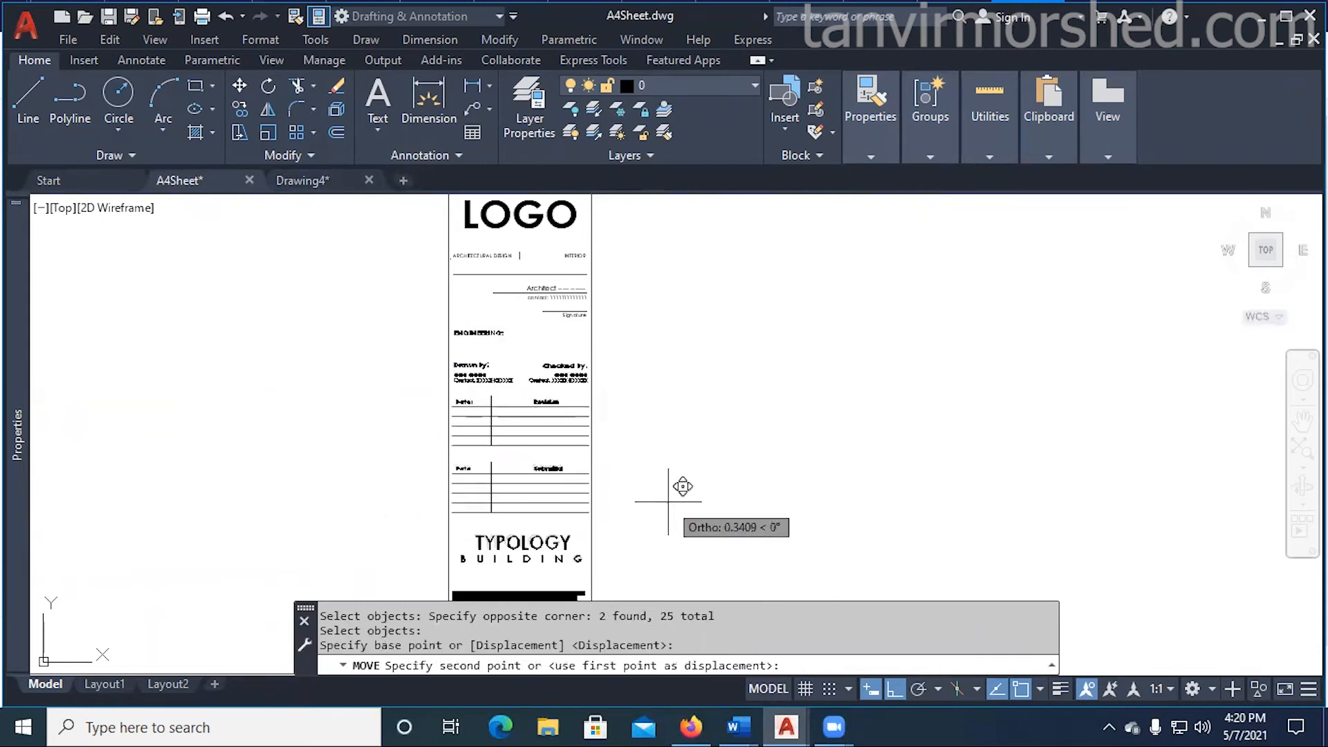
left_click(667, 498)
key("Escape")
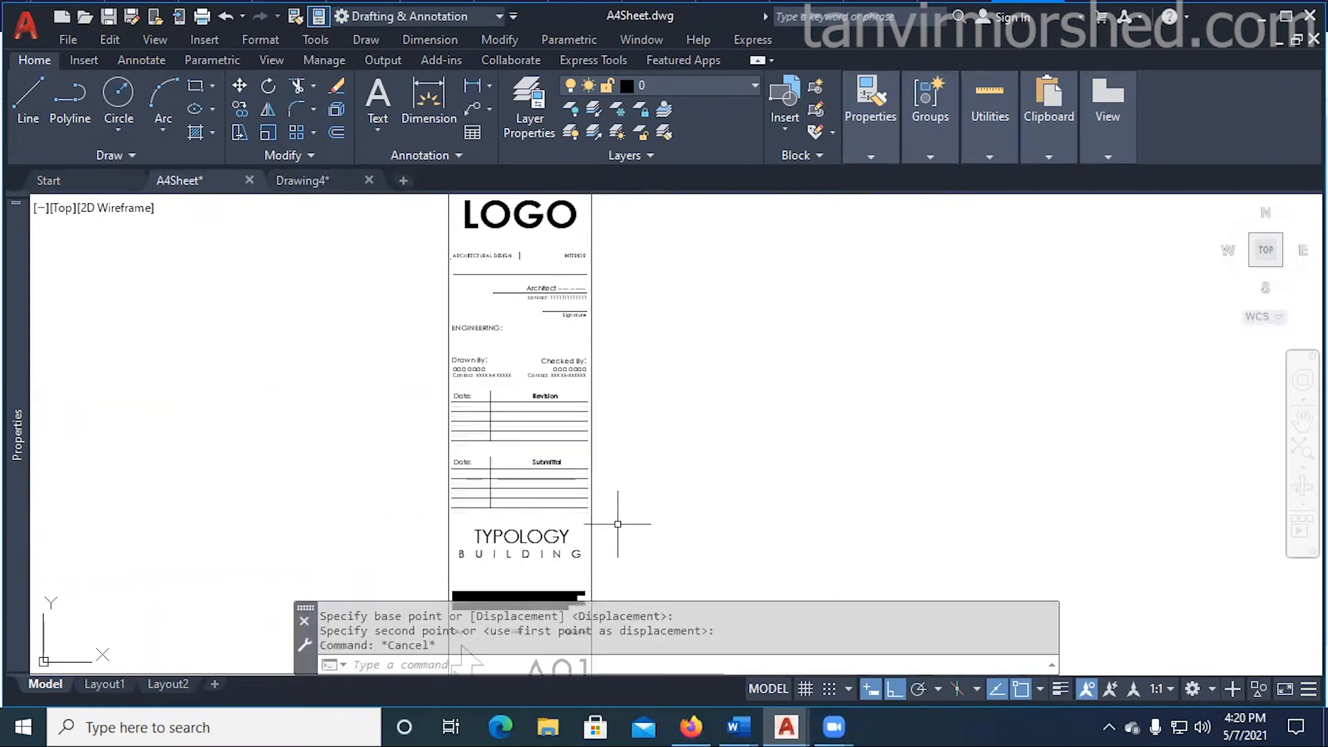
- Move the description paragraph, signature row, north arrow and A01 sheet number up above the printable-height line
middle_click_drag(617, 525, 617, 340)
scroll(487, 478, "up", 4)
key("Escape")
key("Escape")
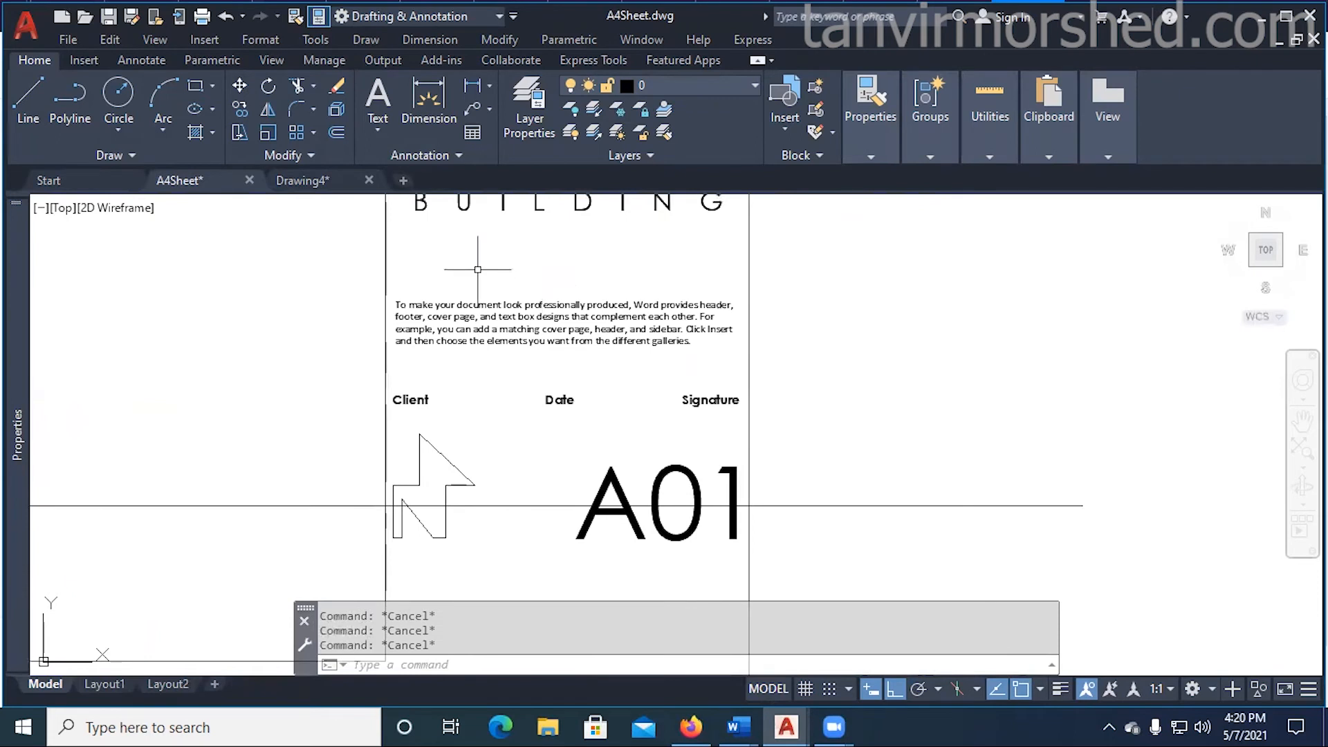
left_click(239, 82)
left_click(305, 253)
left_click(873, 579)
key("Return")
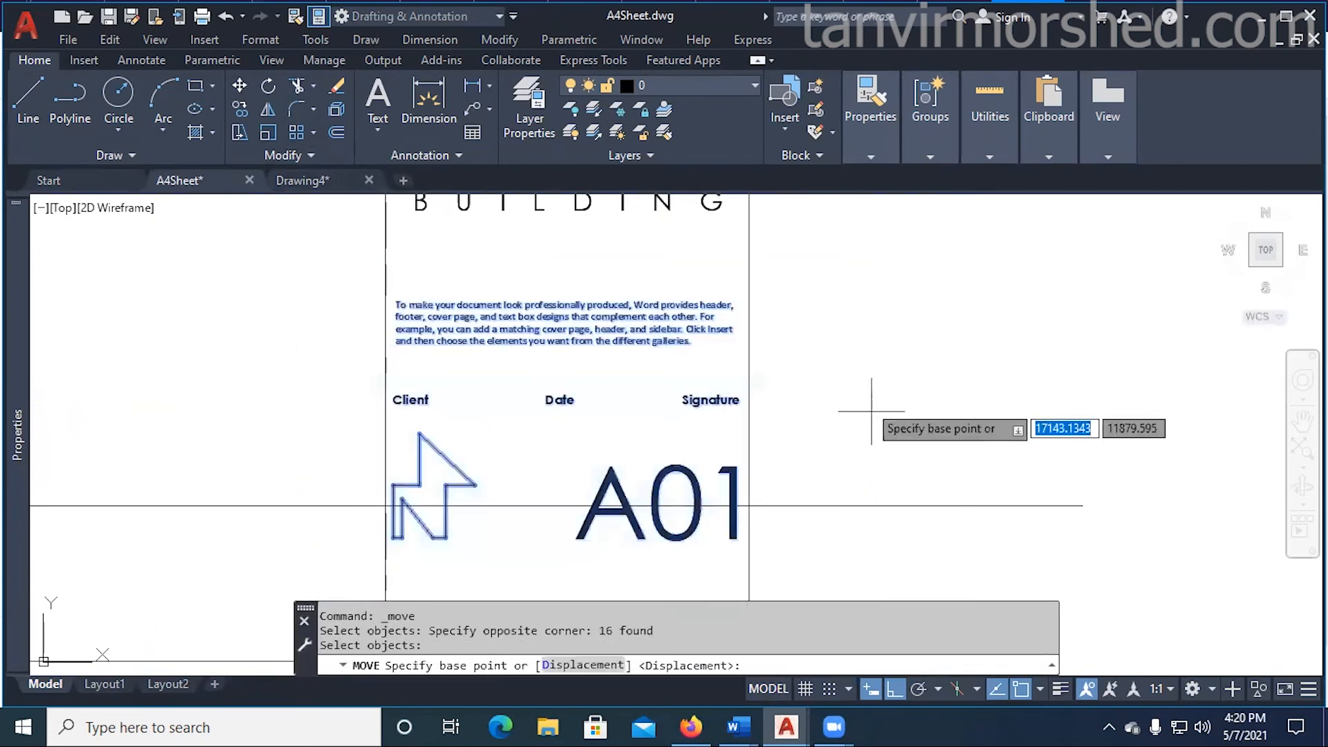
left_click(871, 411)
key("Escape")
scroll(779, 384, "down", 4)
scroll(611, 466, "up", 2)
middle_click_drag(611, 466, 661, 523)
scroll(781, 511, "down", 2)
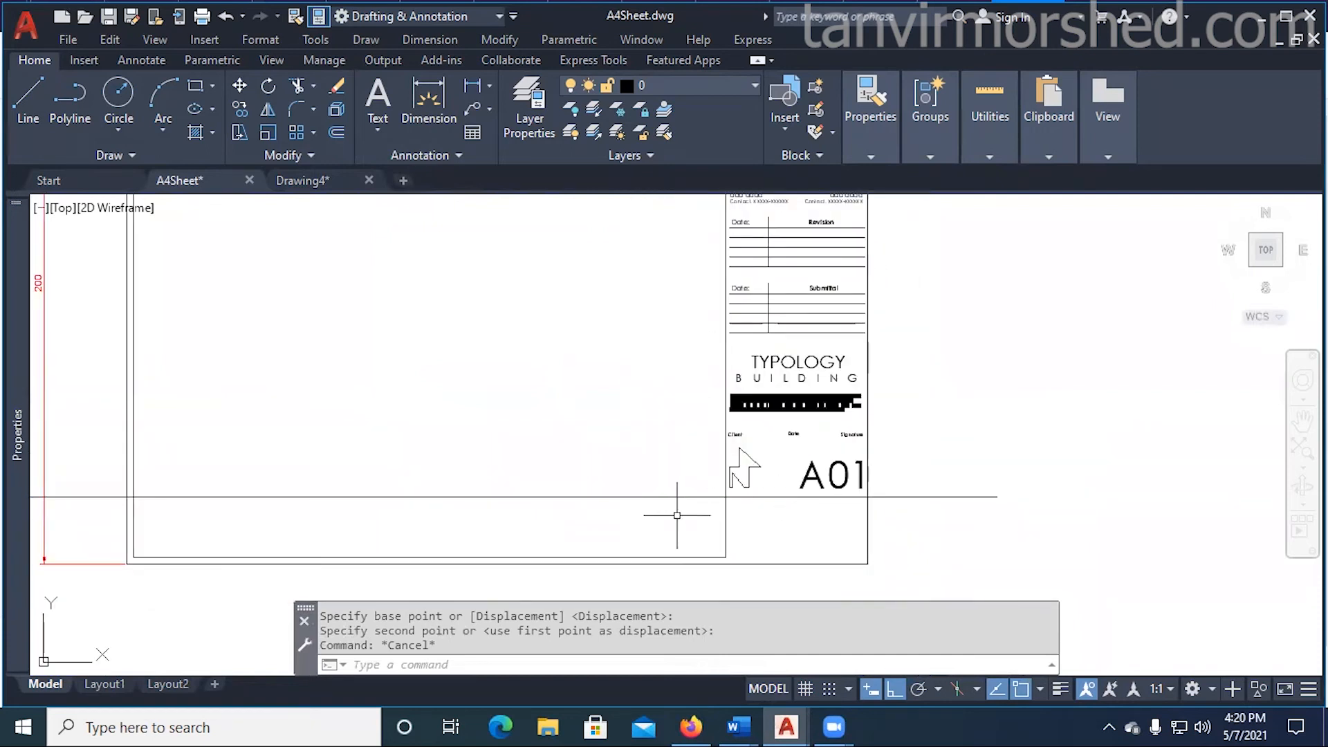
- Stretch the bottom edges of the sheet's outer and inner frames up to the printable-height line
scroll(785, 415, "down", 2)
scroll(681, 476, "up", 2)
key("Escape")
key("Escape")
left_click(239, 132)
left_click(1095, 445)
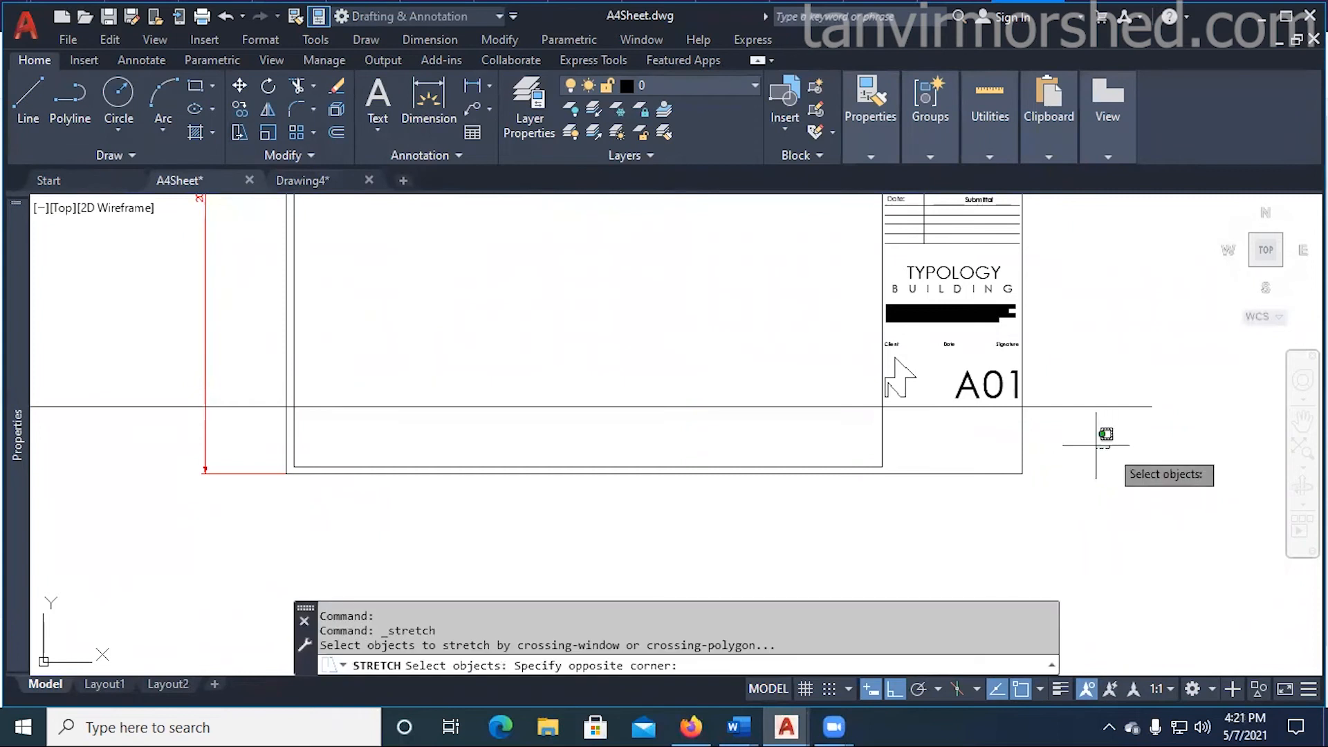
left_click(89, 522)
key("Return")
scroll(304, 453, "up", 2)
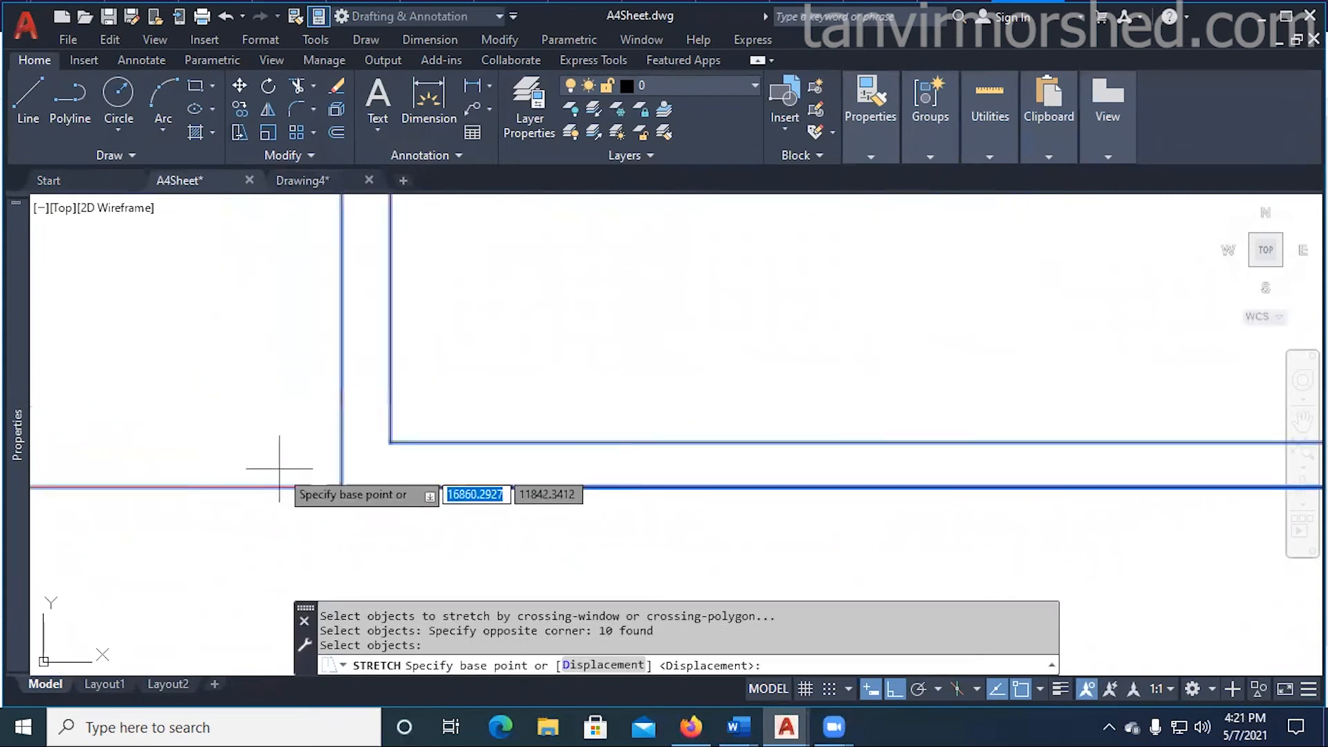
left_click(341, 488)
scroll(341, 486, "down", 2)
left_click(340, 318)
scroll(393, 383, "down", 4)
key("Escape")
middle_click_drag(397, 411, 391, 517)
scroll(358, 457, "up", 3)
scroll(403, 471, "down", 3)
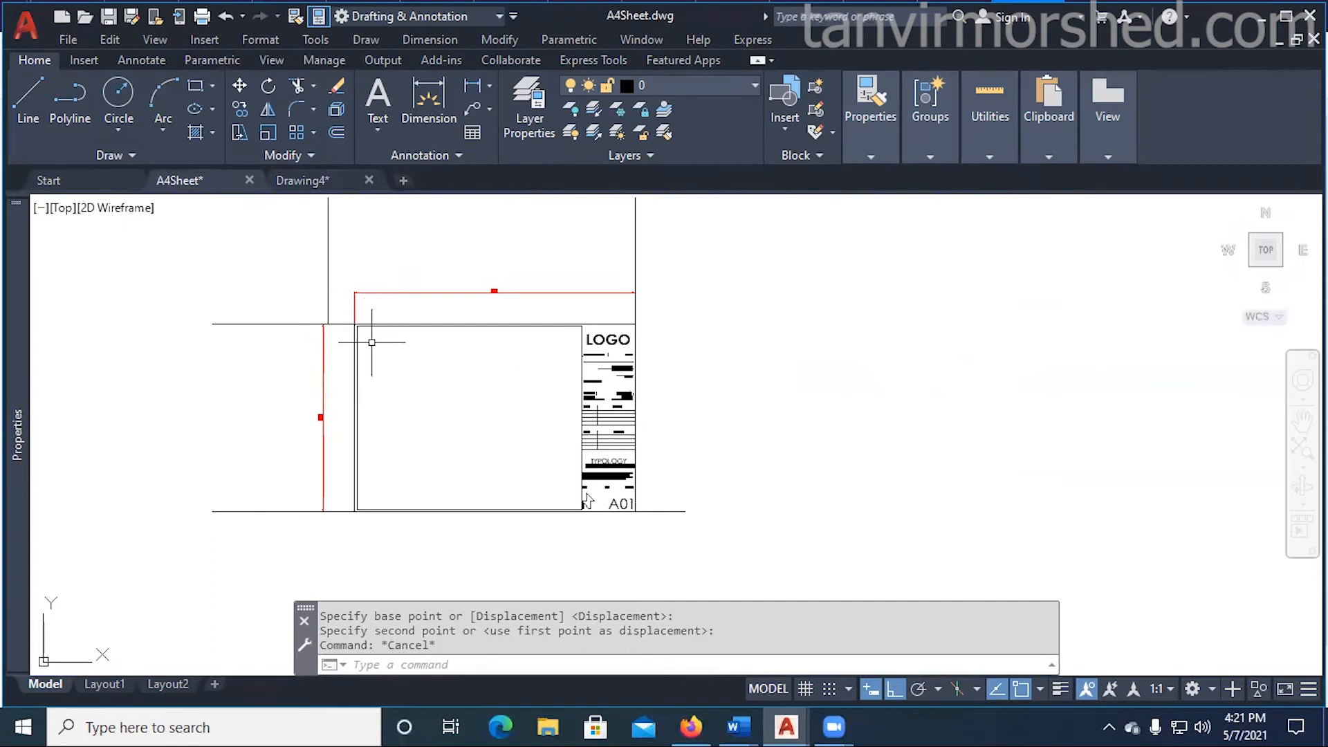
- Stretch the left side of the sheet frames 24 mm outward to the vertical guide line marking the 287 mm printable width
left_click(239, 131)
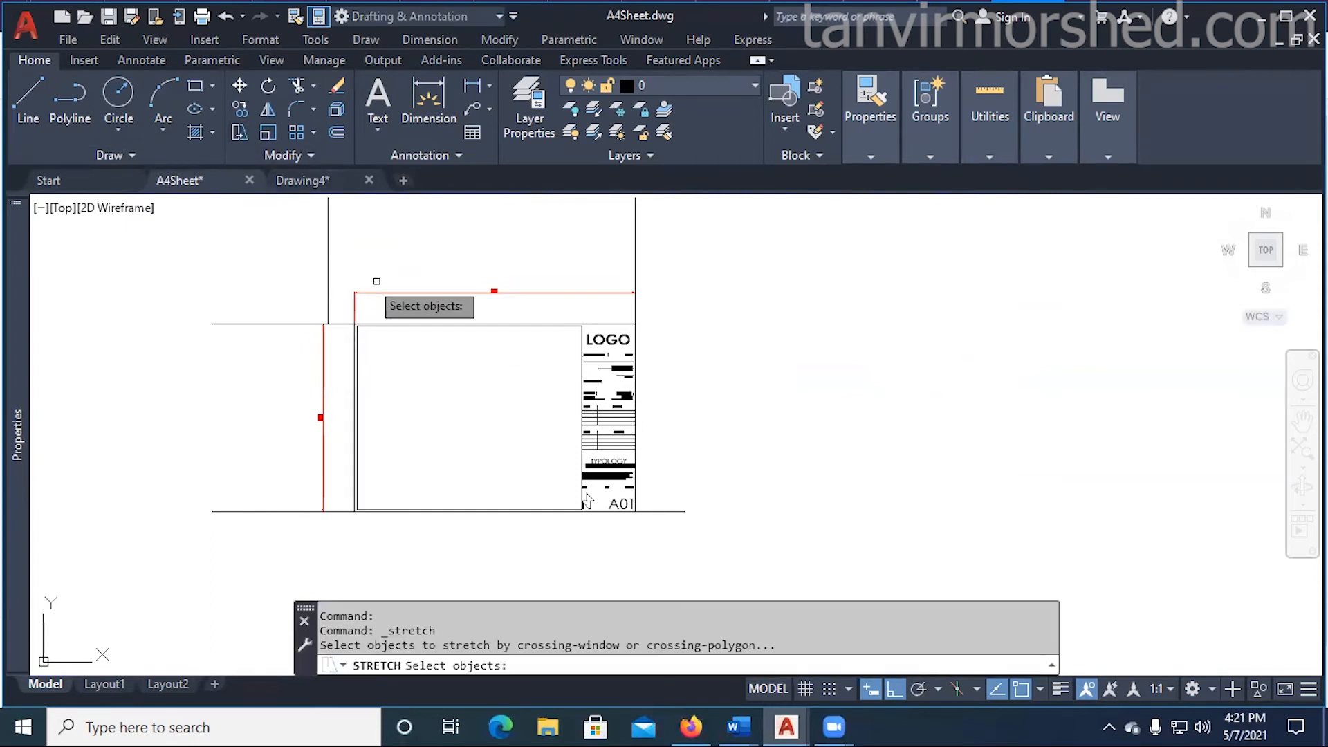
left_click(395, 240)
left_click(321, 519)
scroll(320, 296, "up", 10)
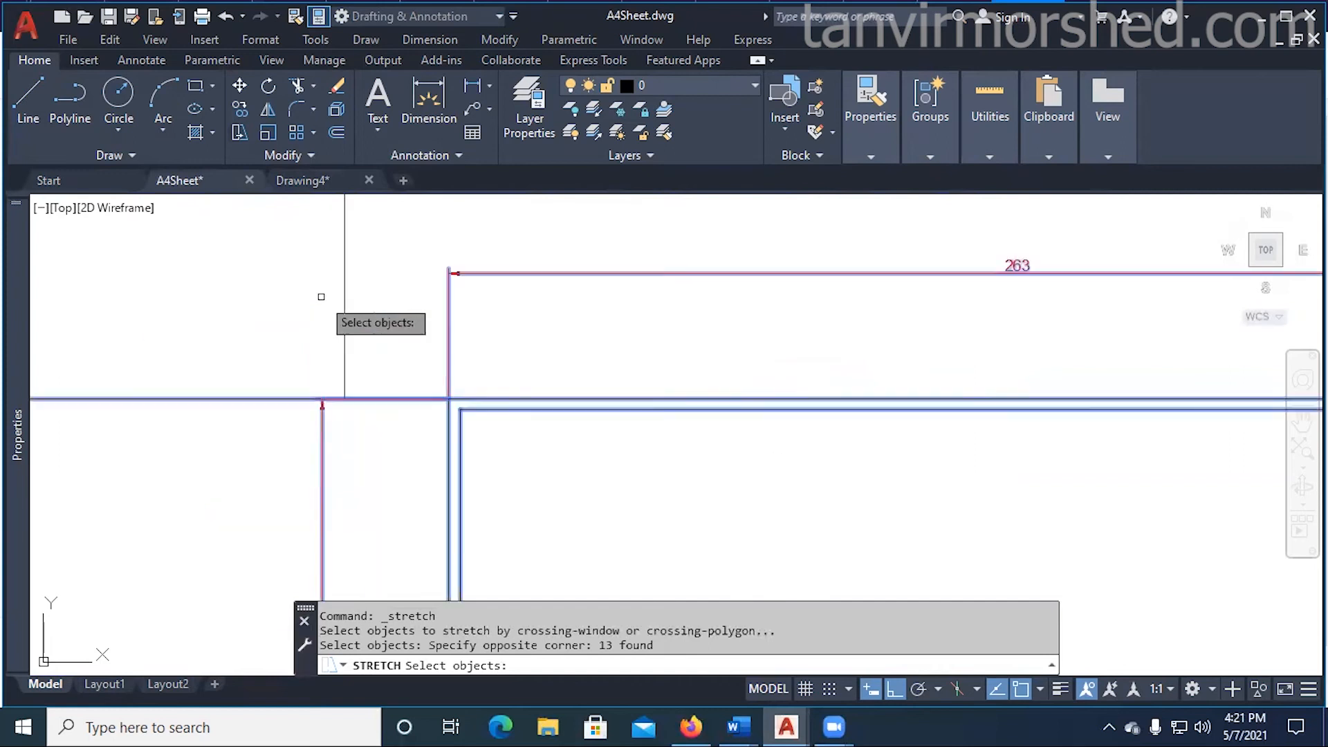
key("Return")
scroll(594, 475, "up", 4)
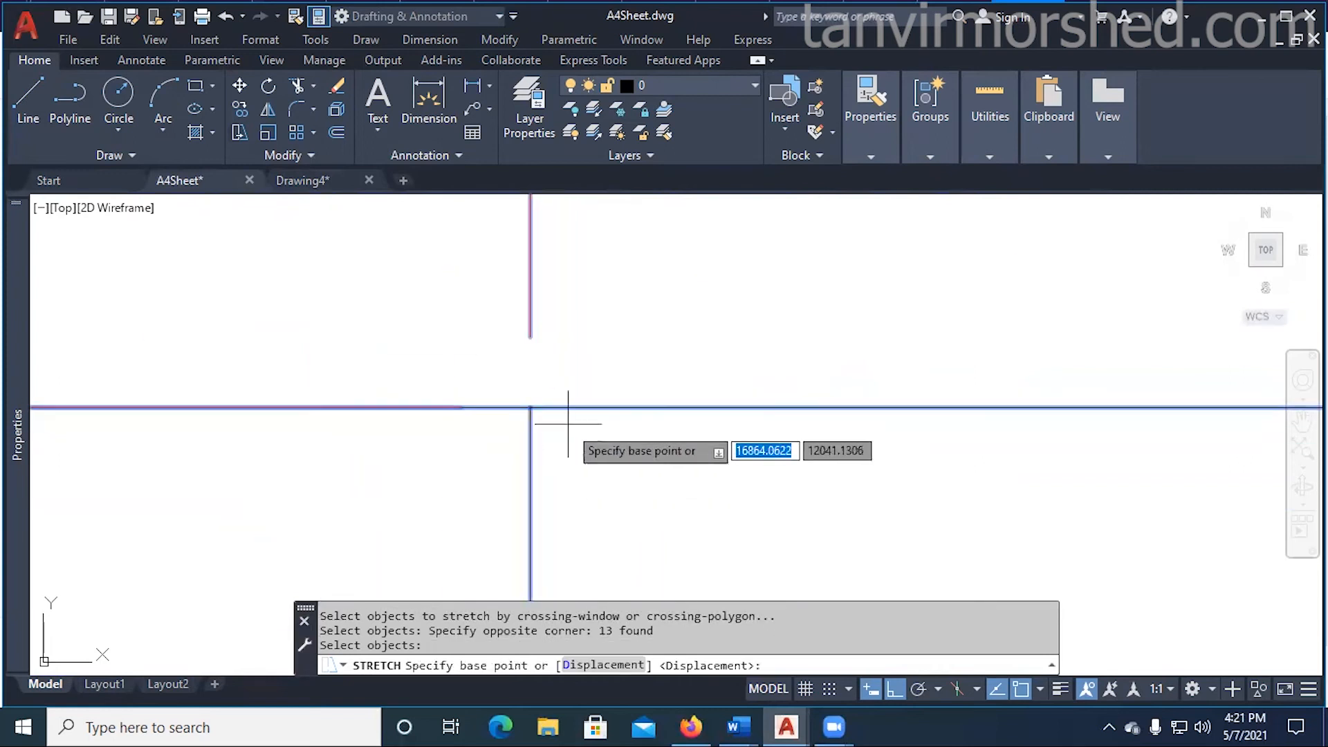
left_click(530, 408)
scroll(543, 411, "down", 5)
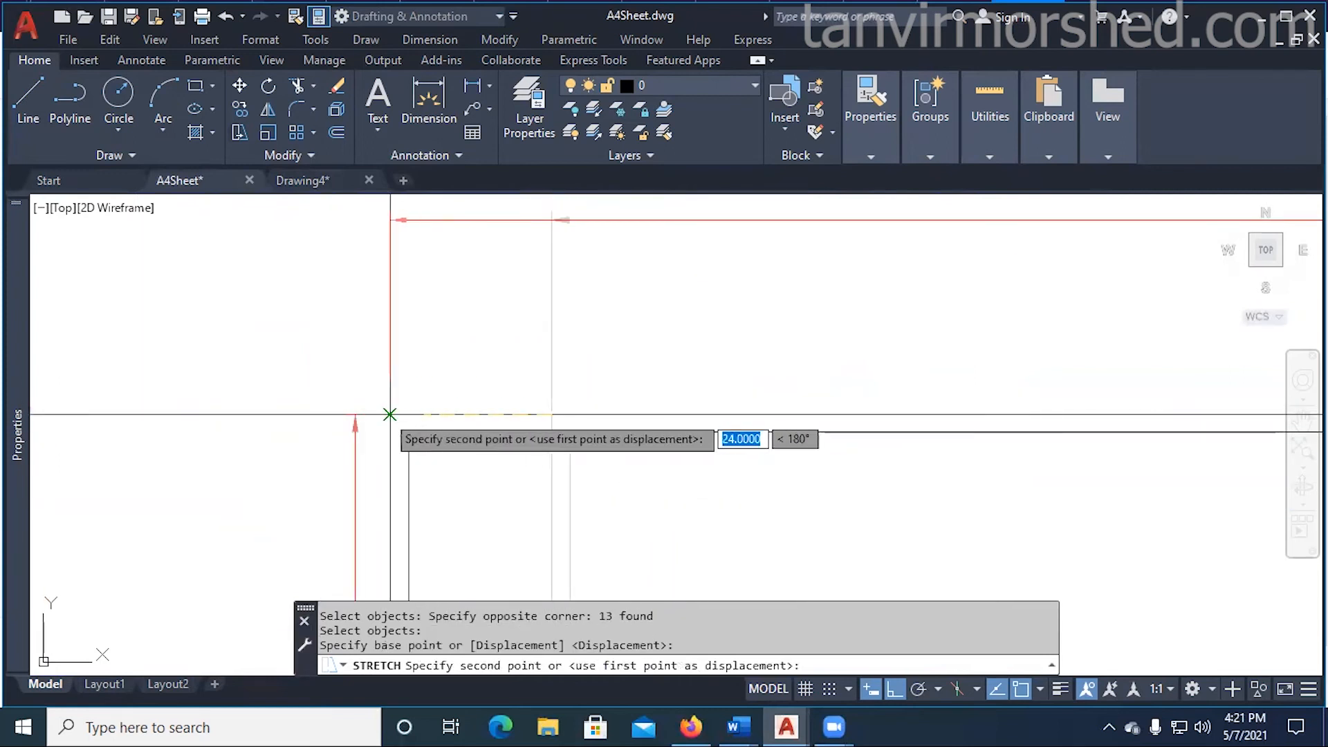
left_click(408, 389)
scroll(408, 389, "down", 6)
scroll(610, 360, "up", 8)
key("Escape")
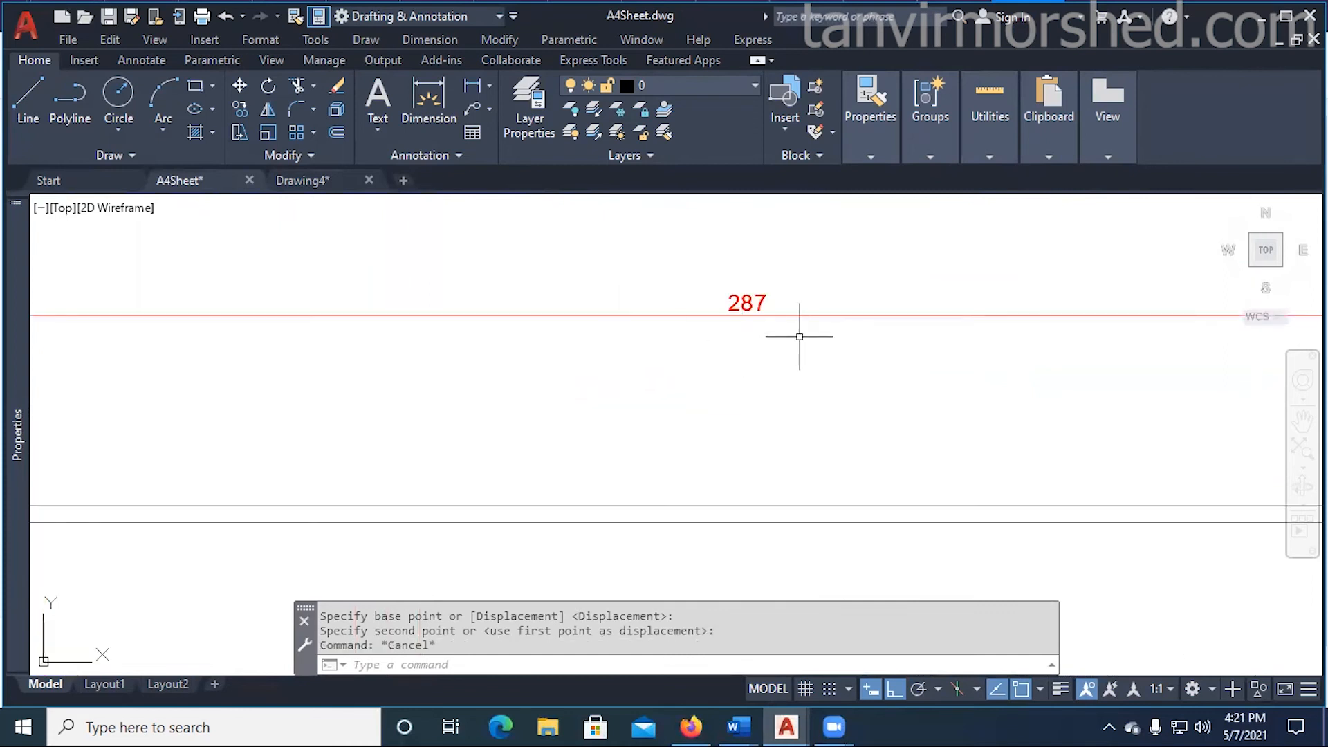
- Delete the overall width and height dimensions together with the guide lines at the sheet's left and top edges
scroll(799, 337, "down", 5)
scroll(409, 380, "up", 8)
scroll(438, 445, "down", 3)
scroll(442, 466, "down", 6)
scroll(423, 346, "up", 4)
left_click(434, 375)
left_click(399, 385)
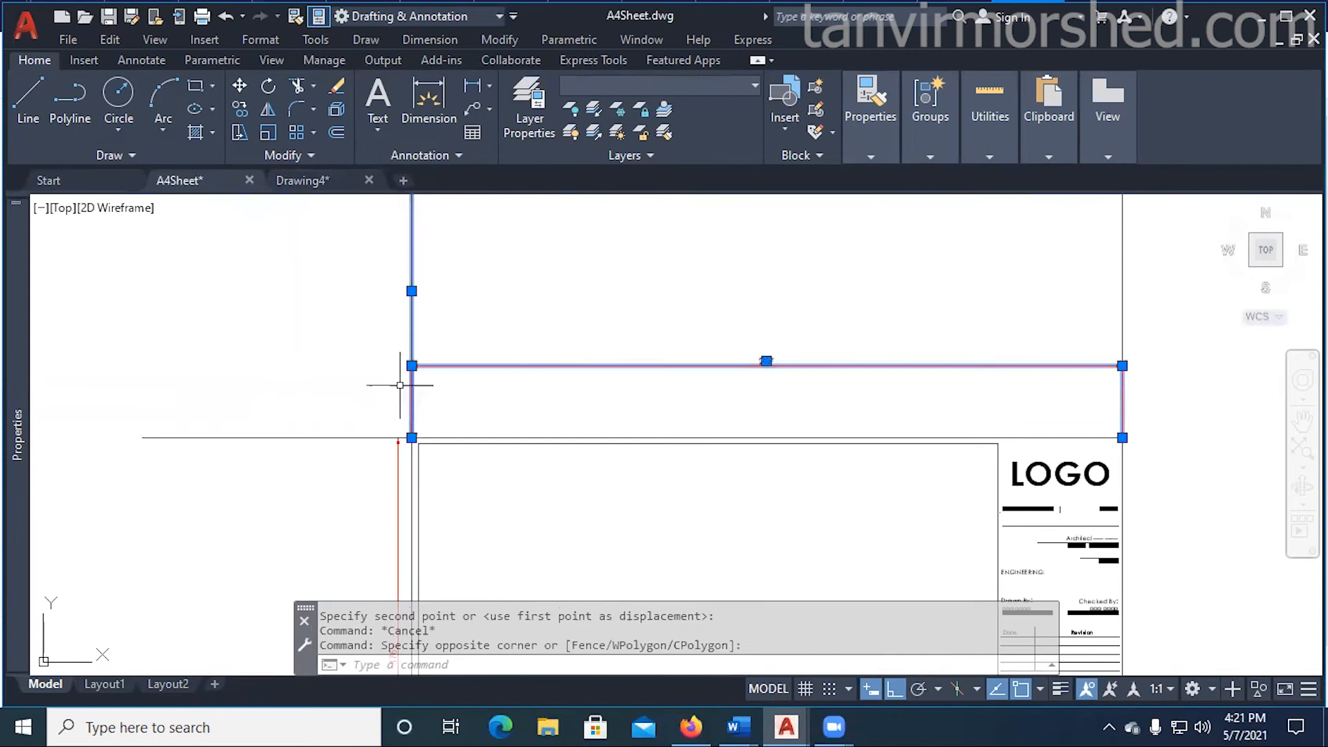
key("Delete")
left_click(407, 431)
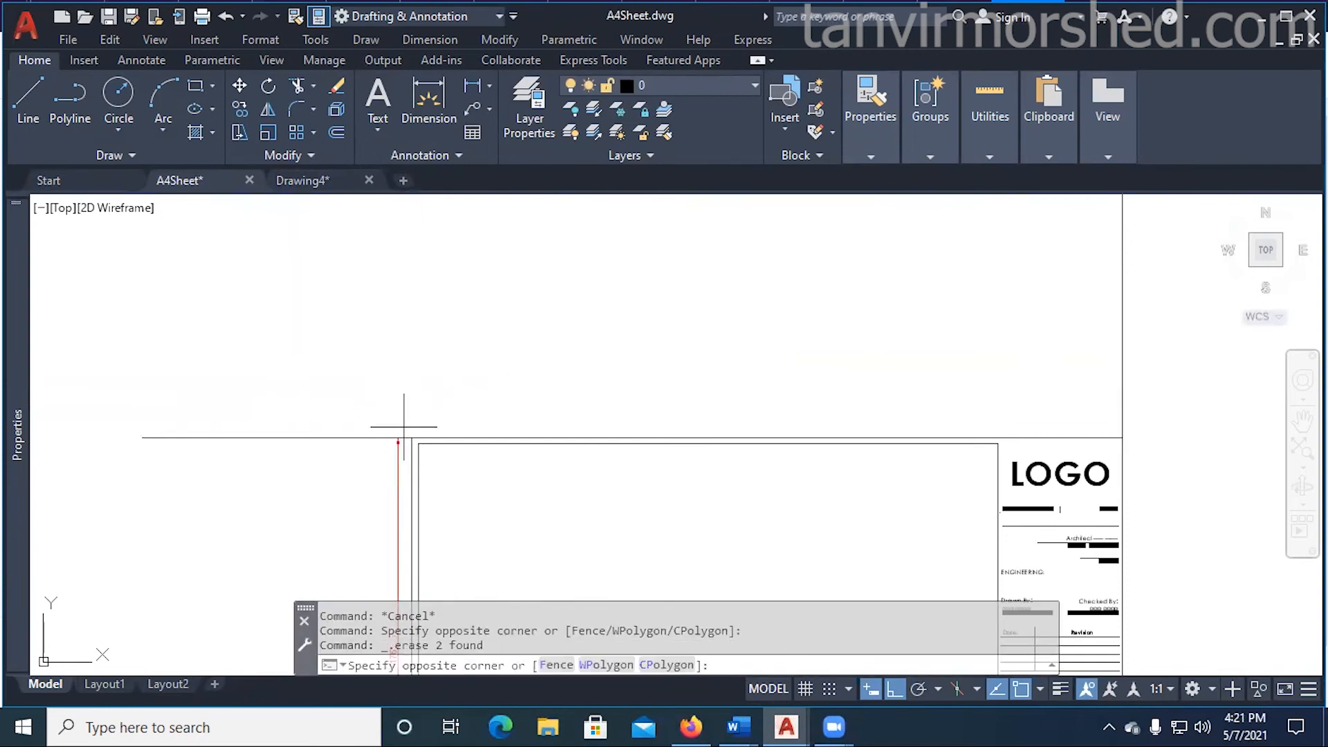
left_click(377, 457)
key("Delete")
- Delete the remaining guide lines above the title block and along the frame's bottom edge, and save the A4Sheet drawing
scroll(409, 431, "down", 6)
left_click(689, 359)
left_click(546, 386)
key("Delete")
scroll(423, 518, "up", 4)
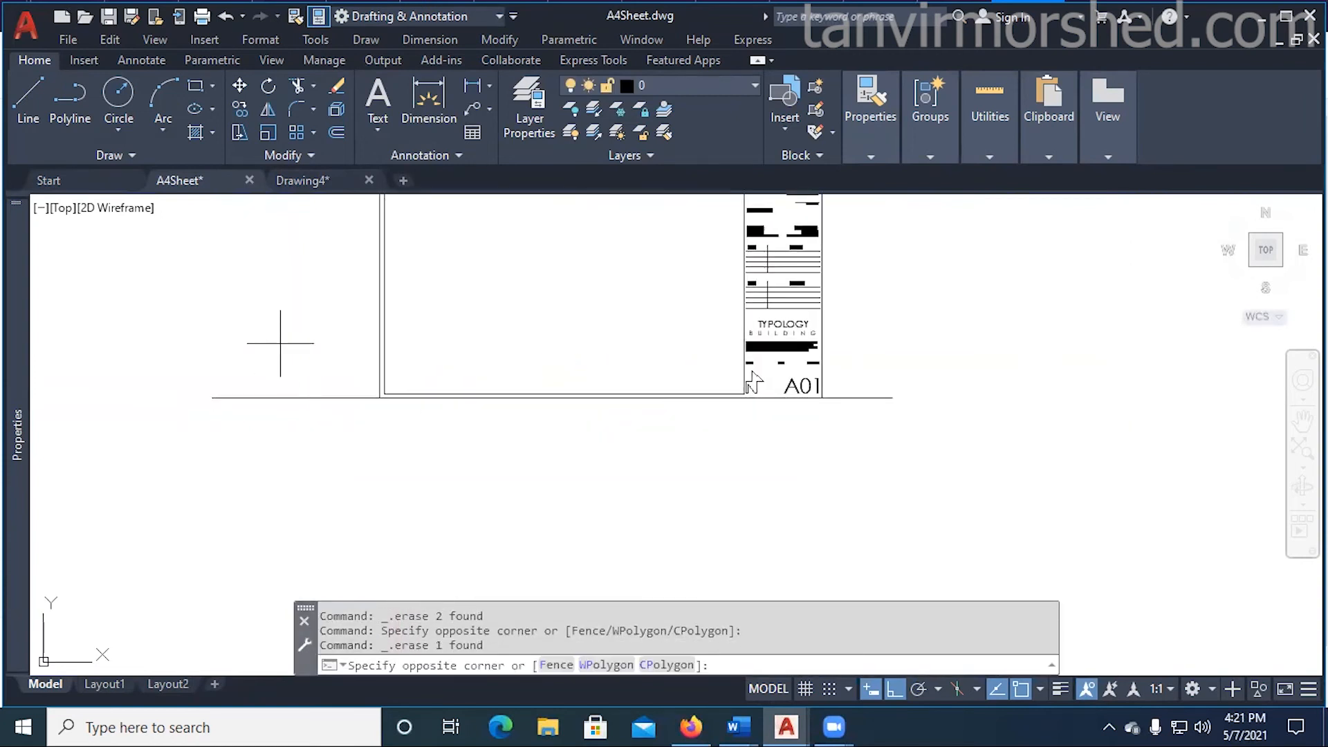
scroll(869, 376, "down", 6)
scroll(669, 447, "up", 4)
scroll(657, 421, "down", 4)
scroll(558, 462, "up", 6)
middle_click_drag(658, 421, 598, 474)
key("Escape")
scroll(594, 455, "down", 2)
key("Escape")
key("Escape")
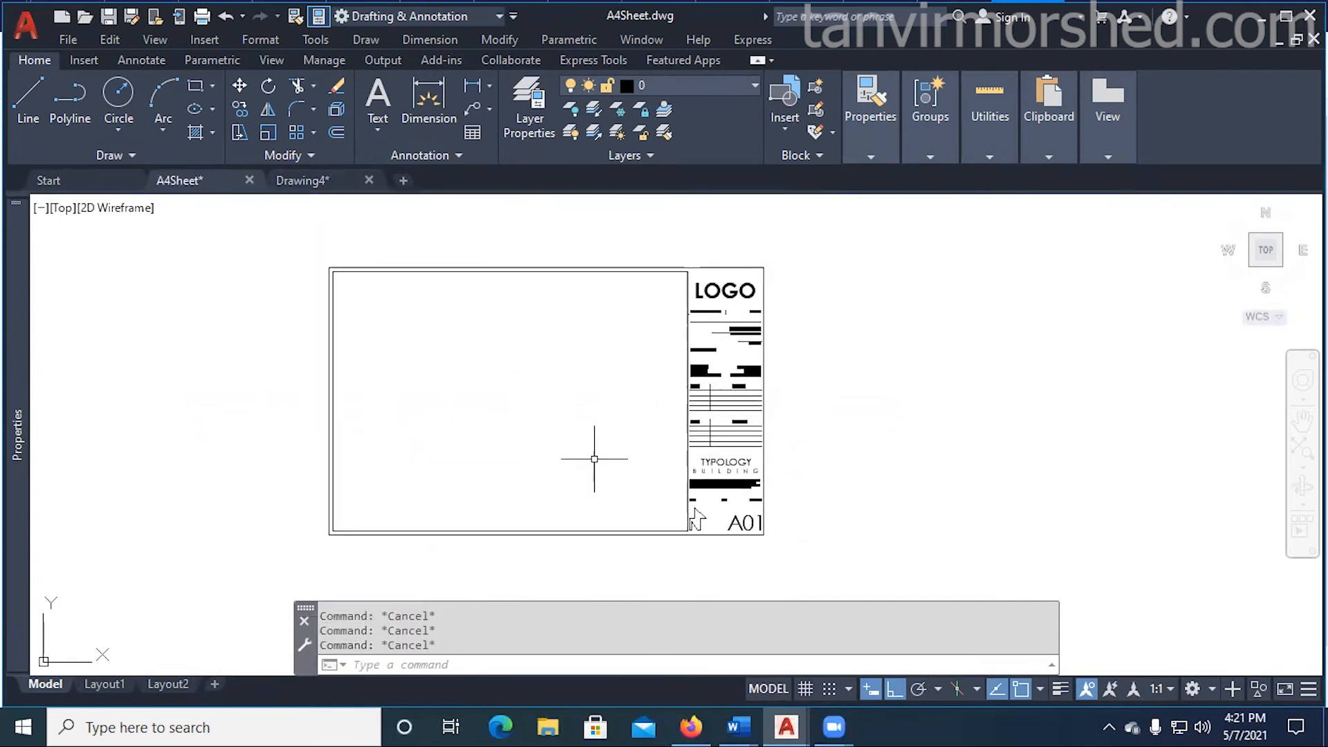
key("ctrl+s")
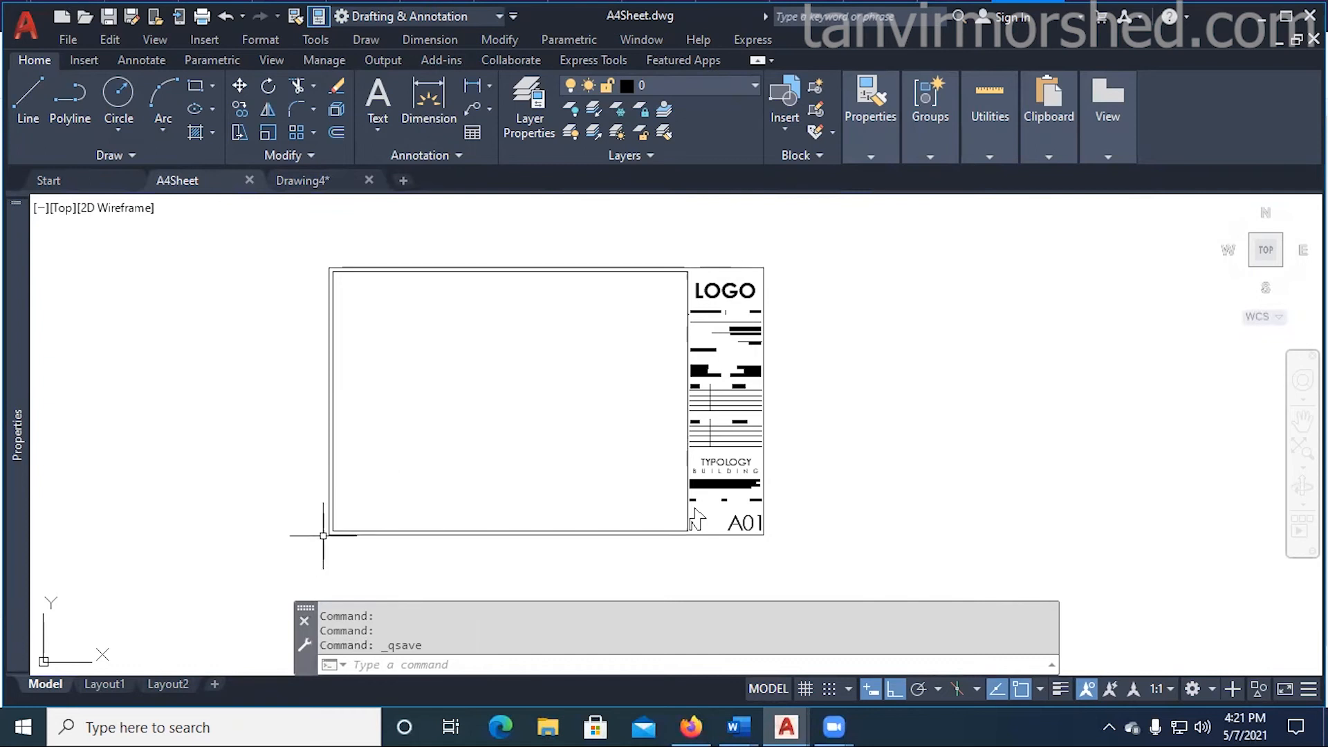
- Compare the sheet frame's lower-left corner with the printable-area corner of the A4 Architectural layout in Drawing4, and return to A4Sheet
scroll(321, 534, "up", 5)
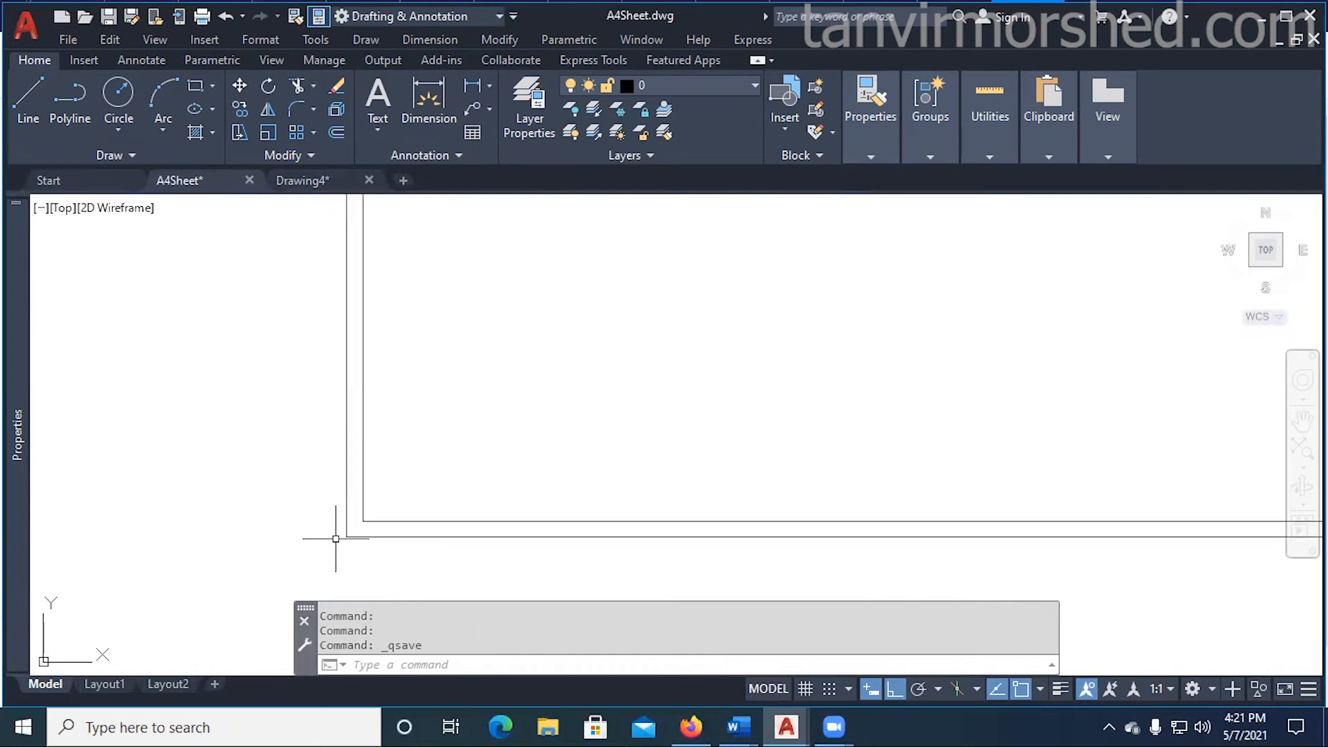
left_click(305, 180)
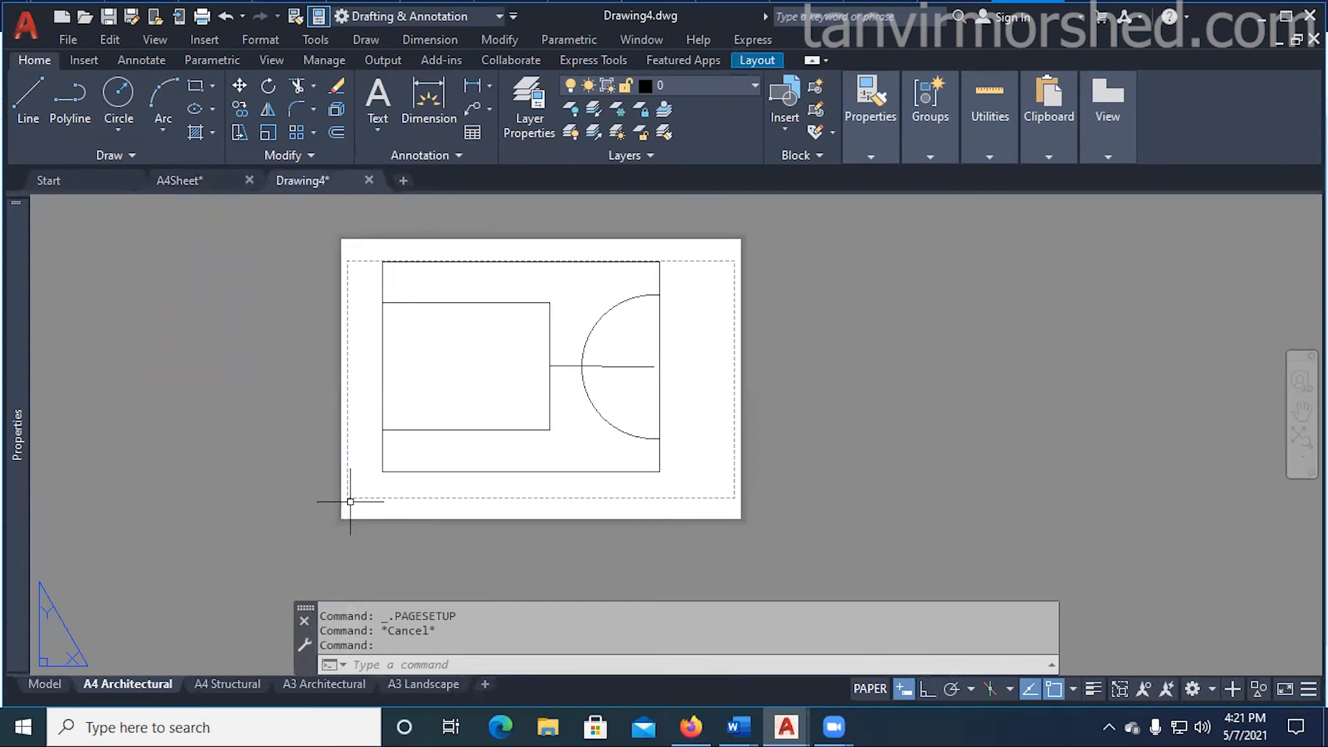
left_click(193, 182)
scroll(364, 488, "down", 5)
scroll(417, 451, "up", 2)
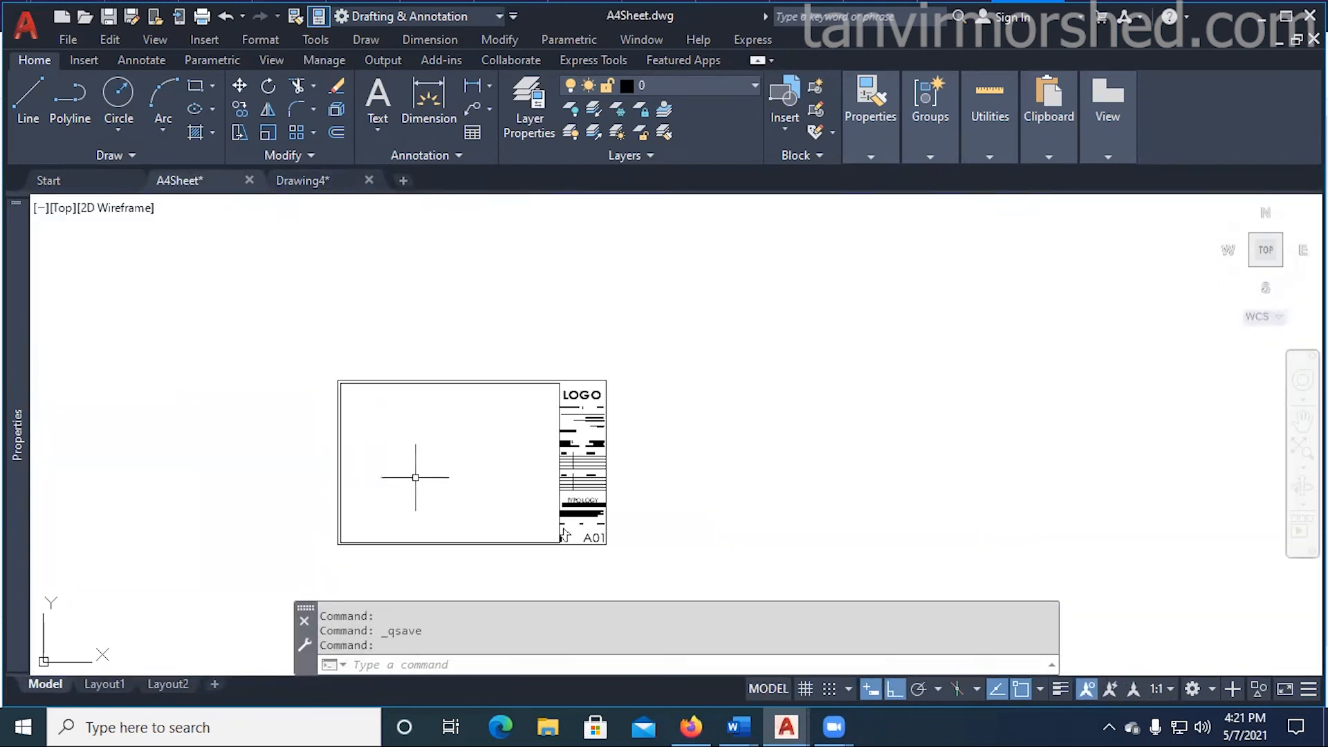
middle_click_drag(441, 457, 446, 434)
key("Escape")
key("Escape")
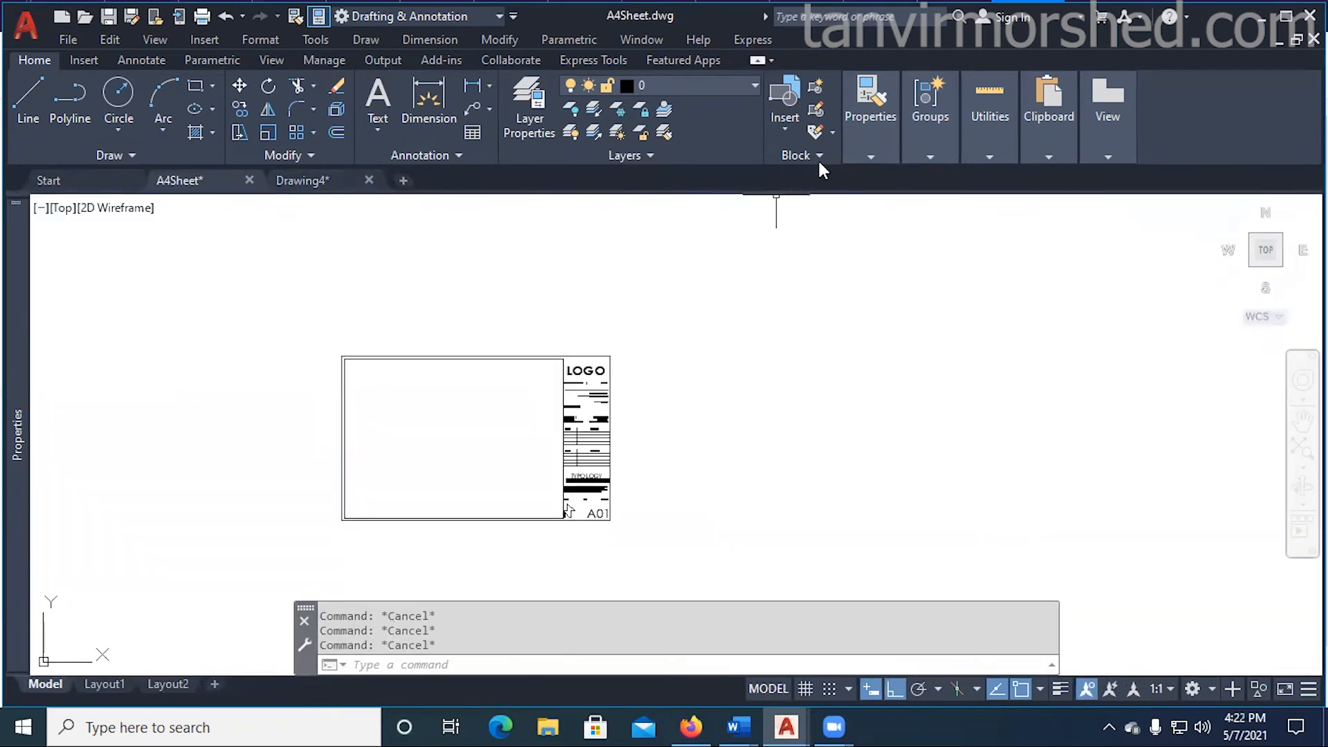
- Set the A4Sheet drawing's insertion base point at the outer frame's lower-left corner and save the file
left_click(820, 156)
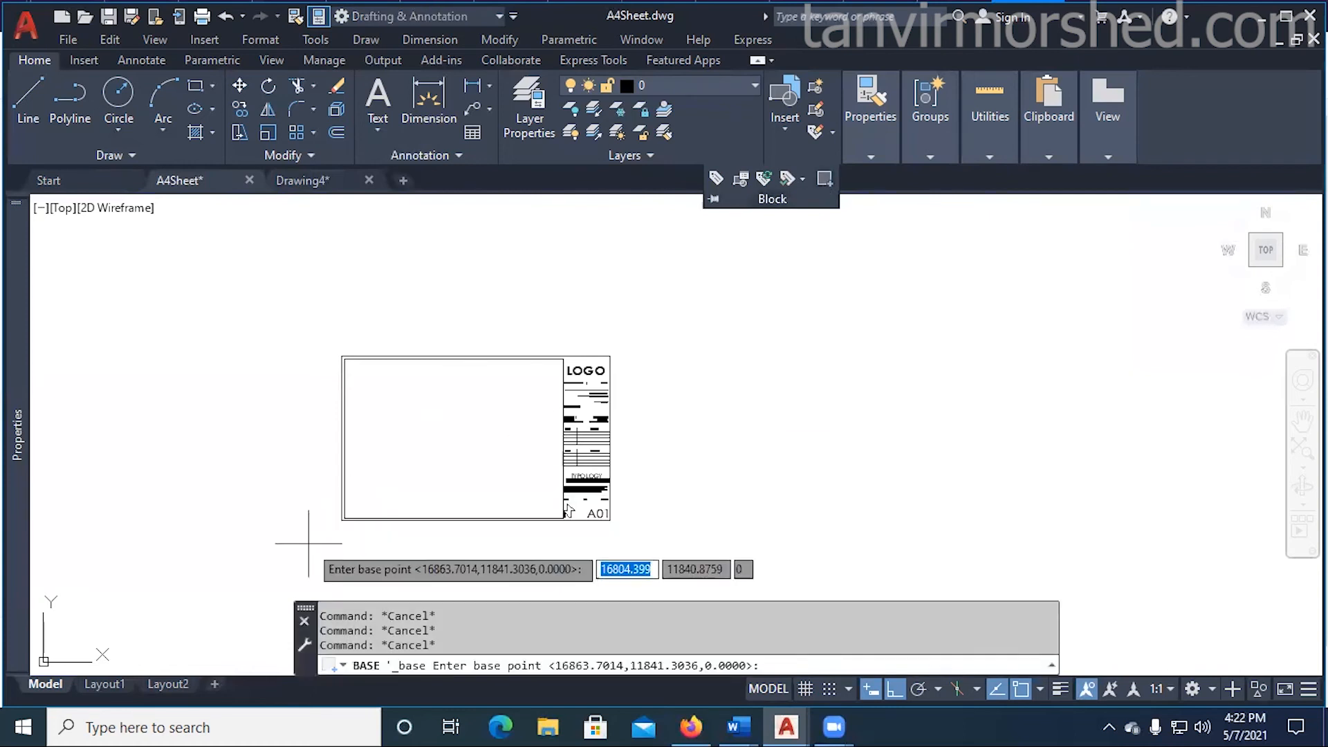
scroll(348, 511, "up", 8)
left_click(348, 511)
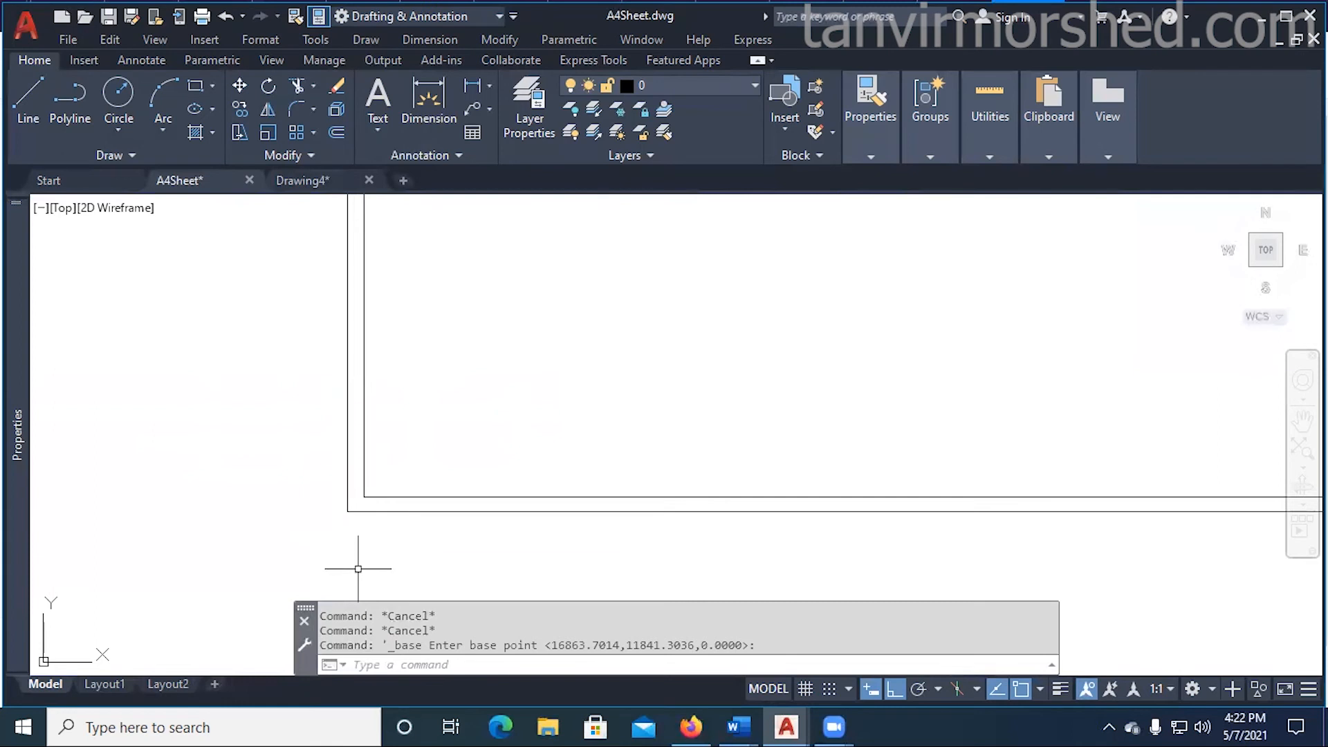
key("ctrl+s")
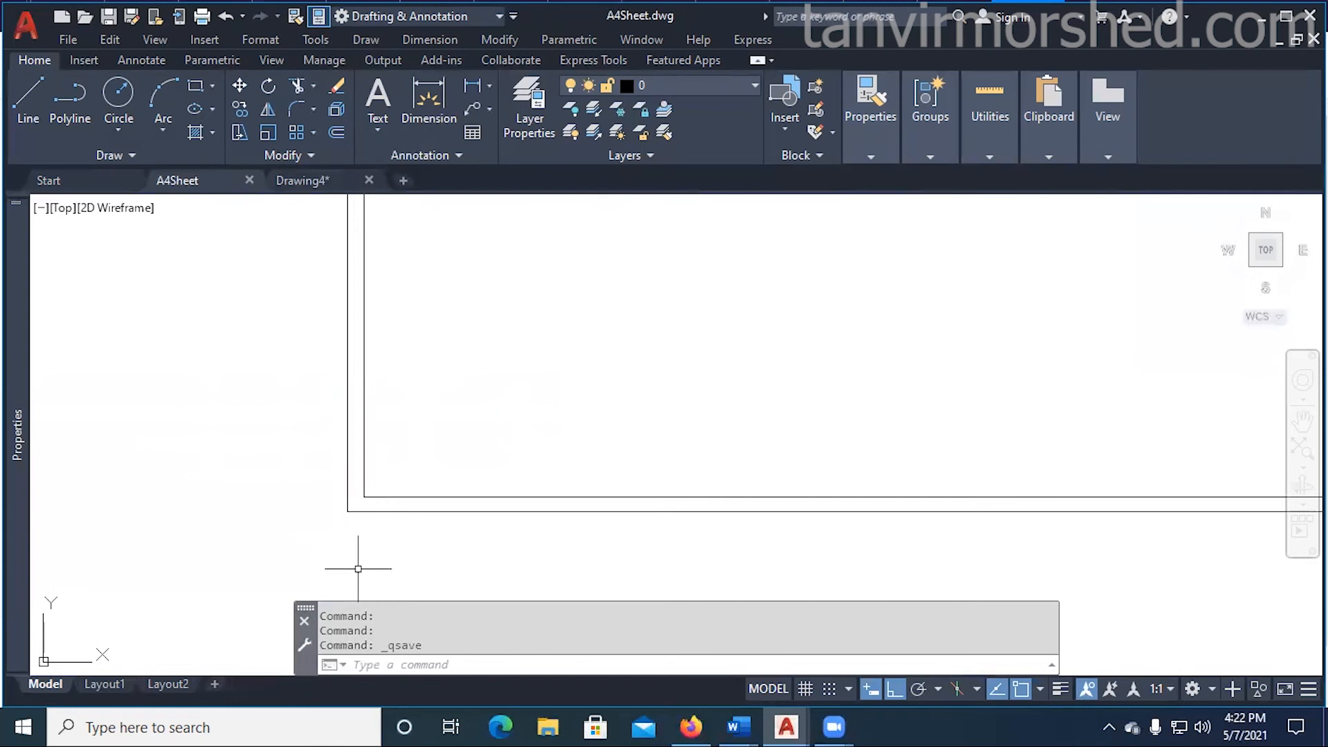
- Switch to Drawing4's A4 Architectural layout and load the updated A4Sheet file from the Desktop as the block library
left_click(323, 181)
scroll(564, 388, "down", 5)
scroll(548, 424, "up", 5)
key("Escape")
key("Escape")
key("Escape")
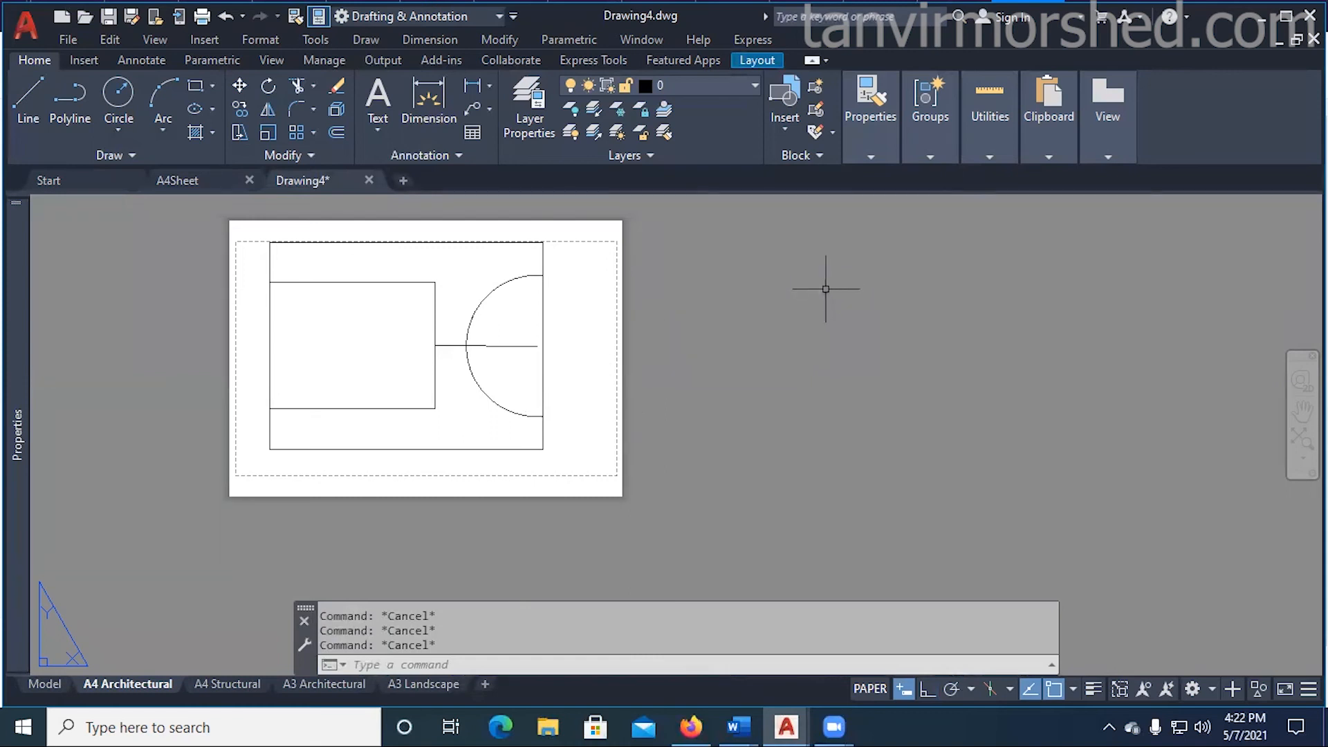
left_click(786, 127)
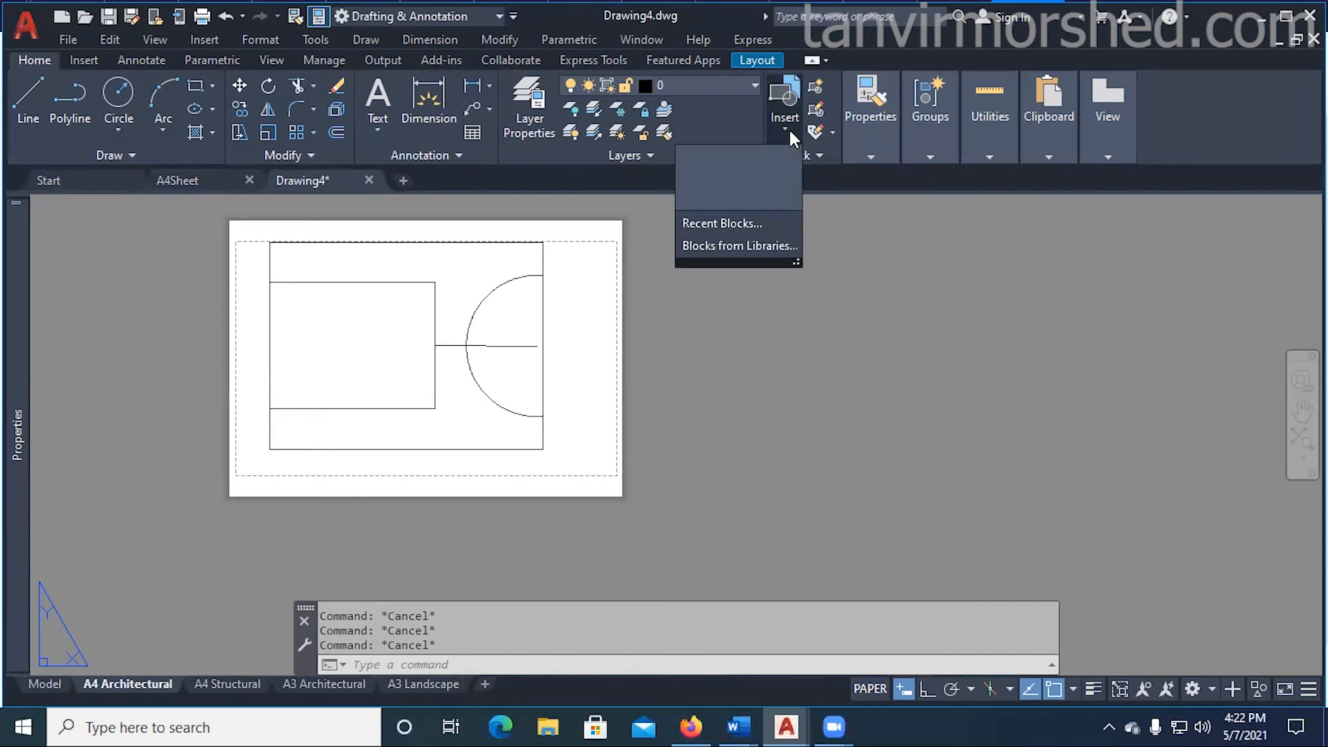
left_click(738, 245)
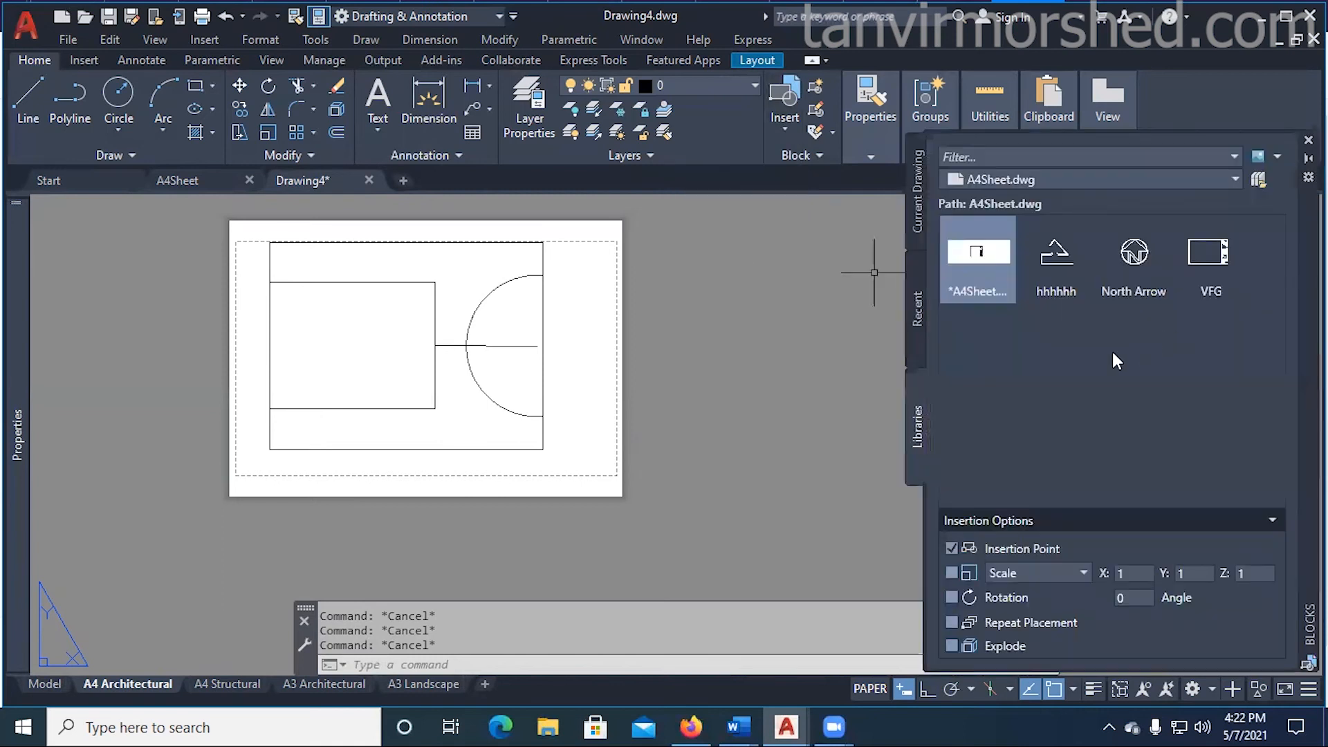
left_click(1259, 179)
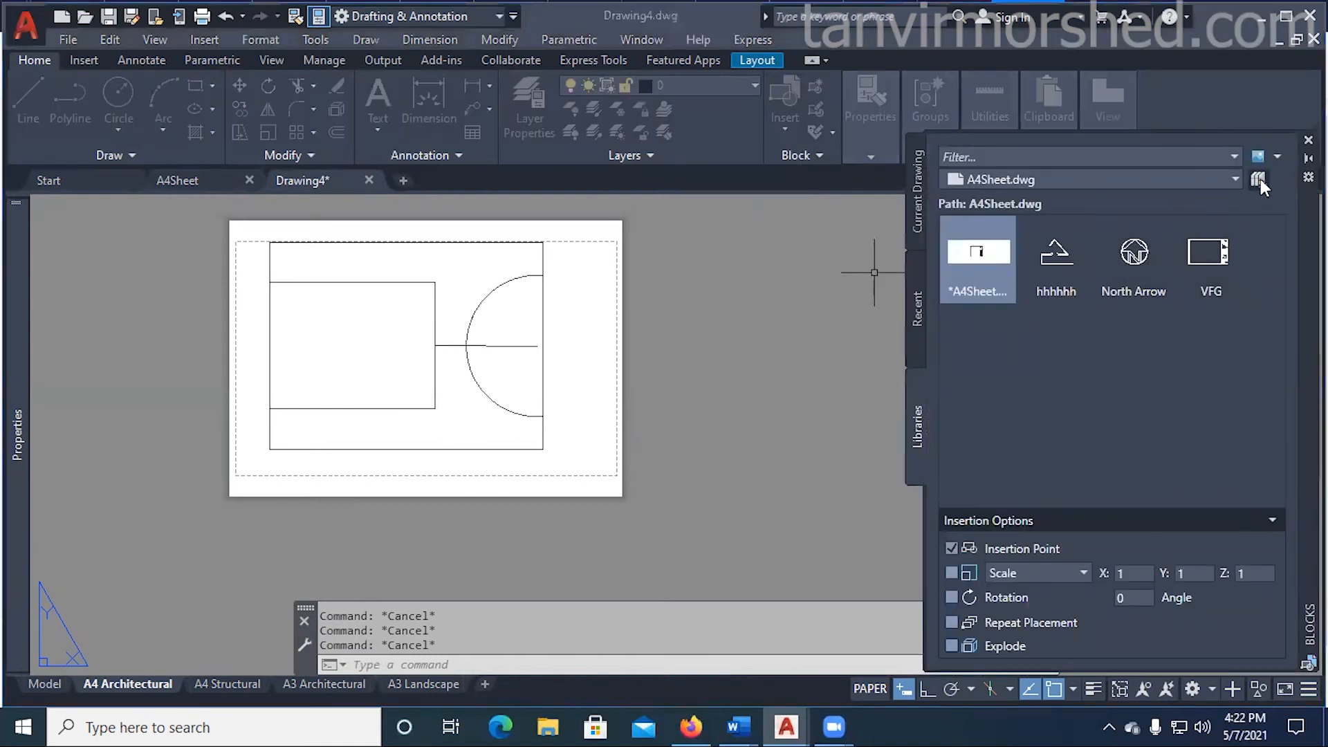
scroll(713, 284, "down", 7)
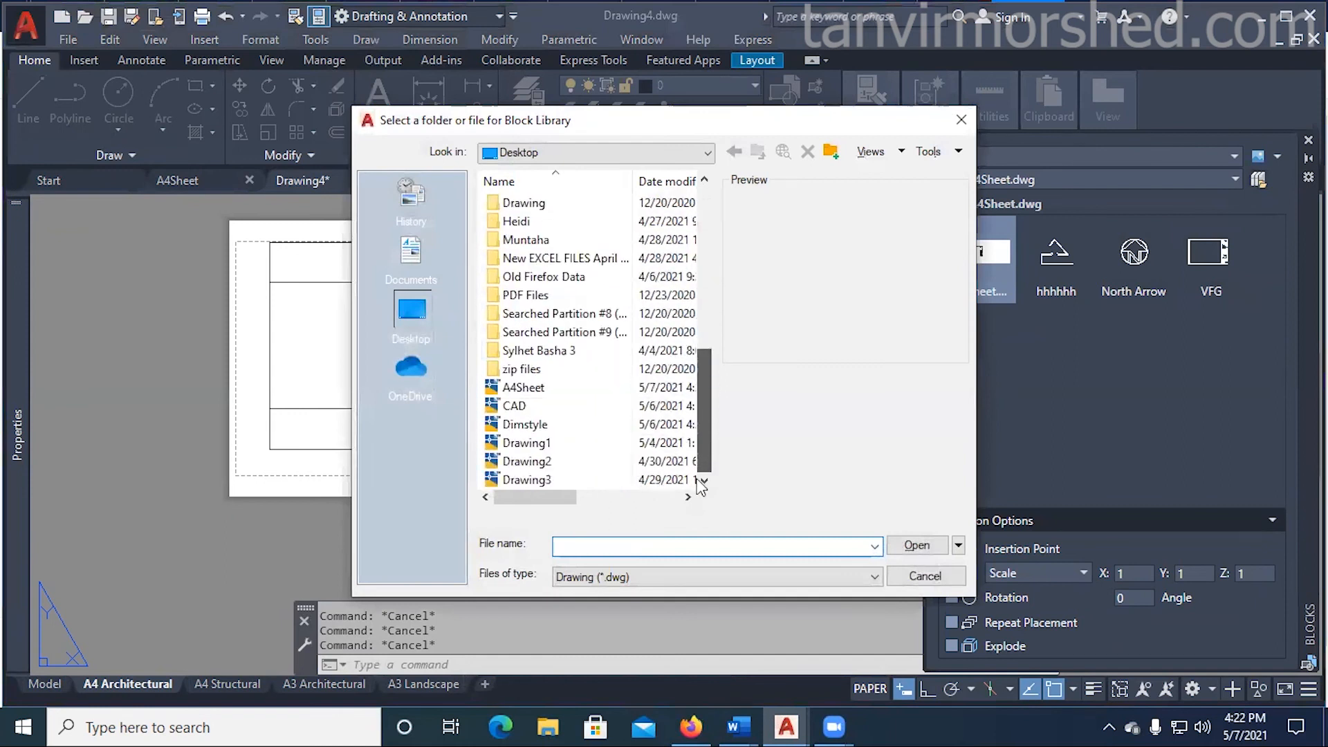
left_click(524, 391)
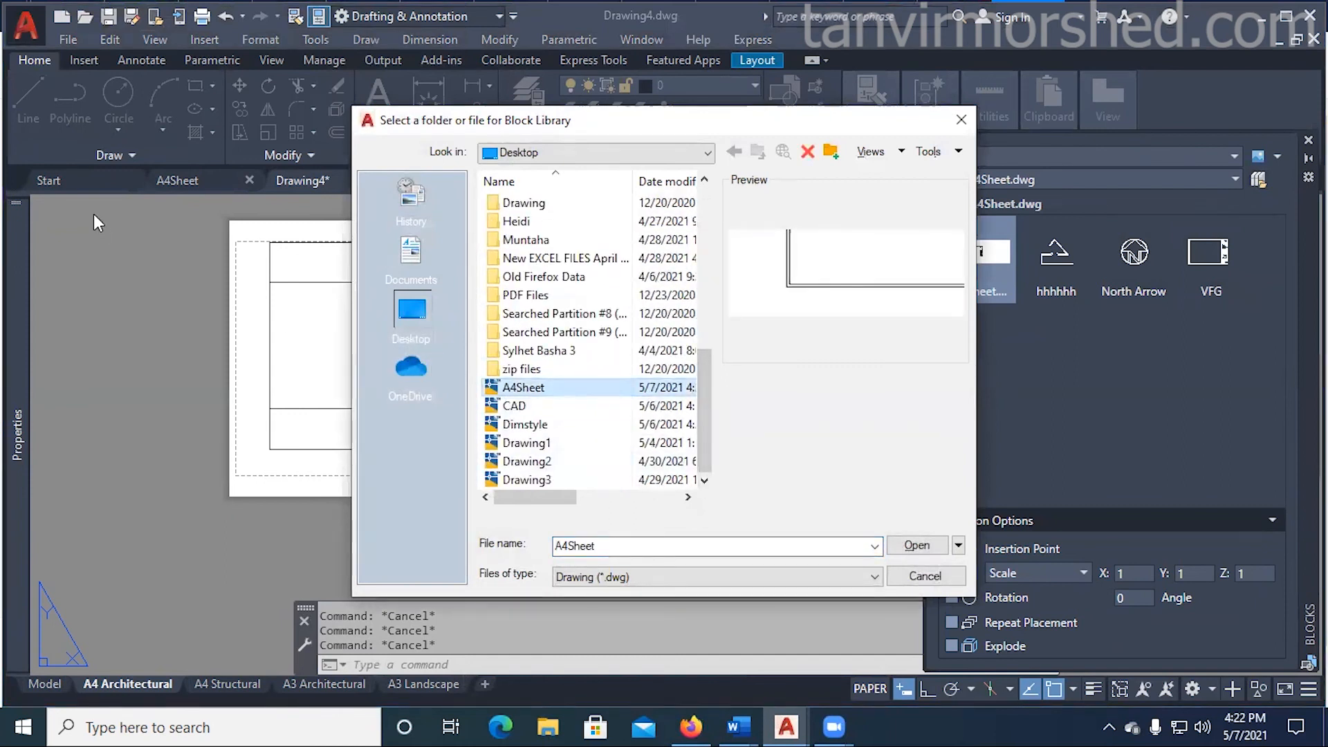
left_click(919, 545)
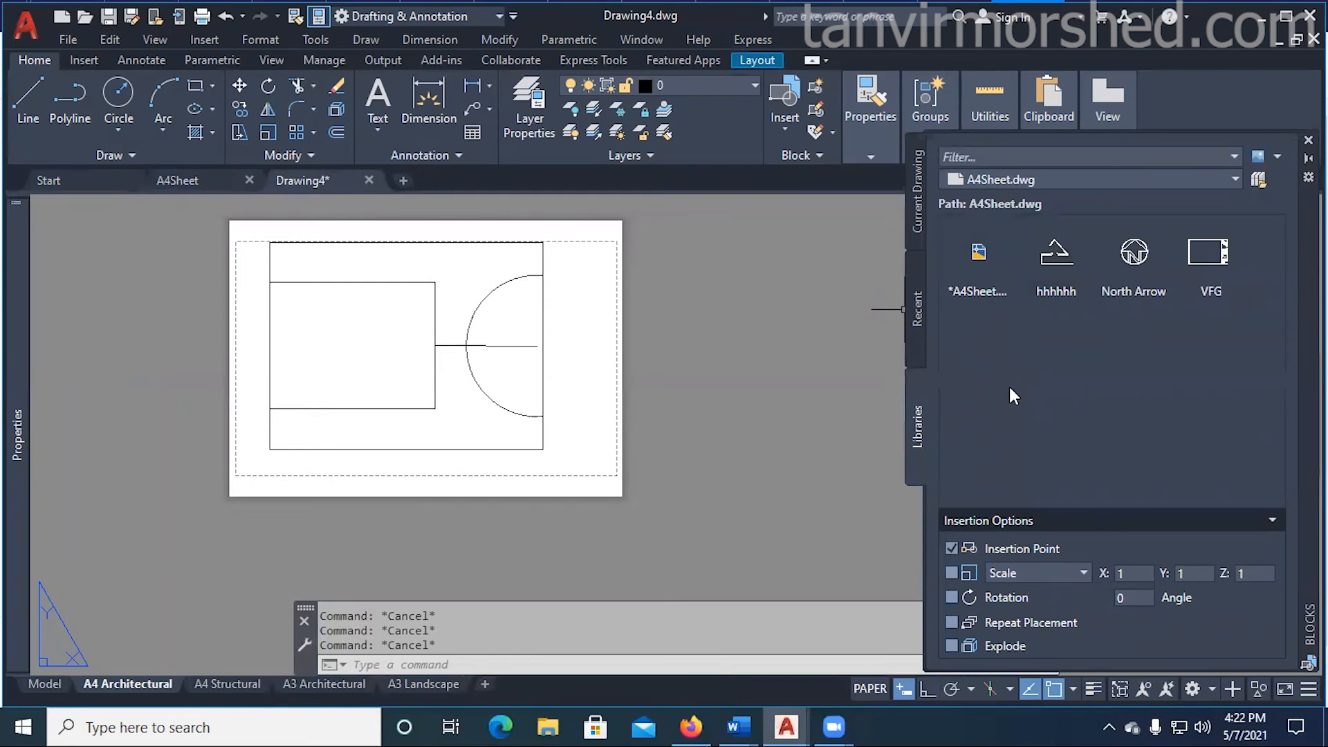
- Insert the whole A4Sheet drawing as a block at 0,0 on the A4 Architectural layout and check its fit against the printable area
left_click(989, 254)
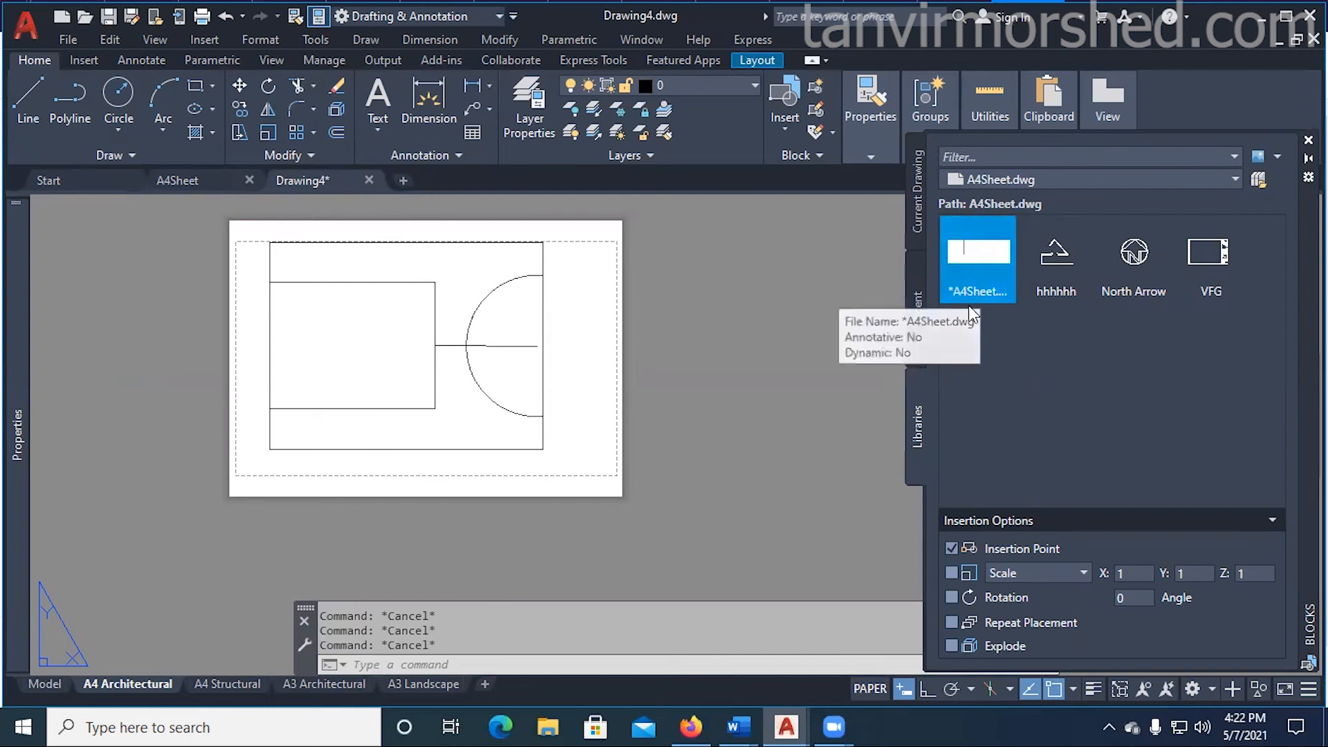
left_click(973, 256)
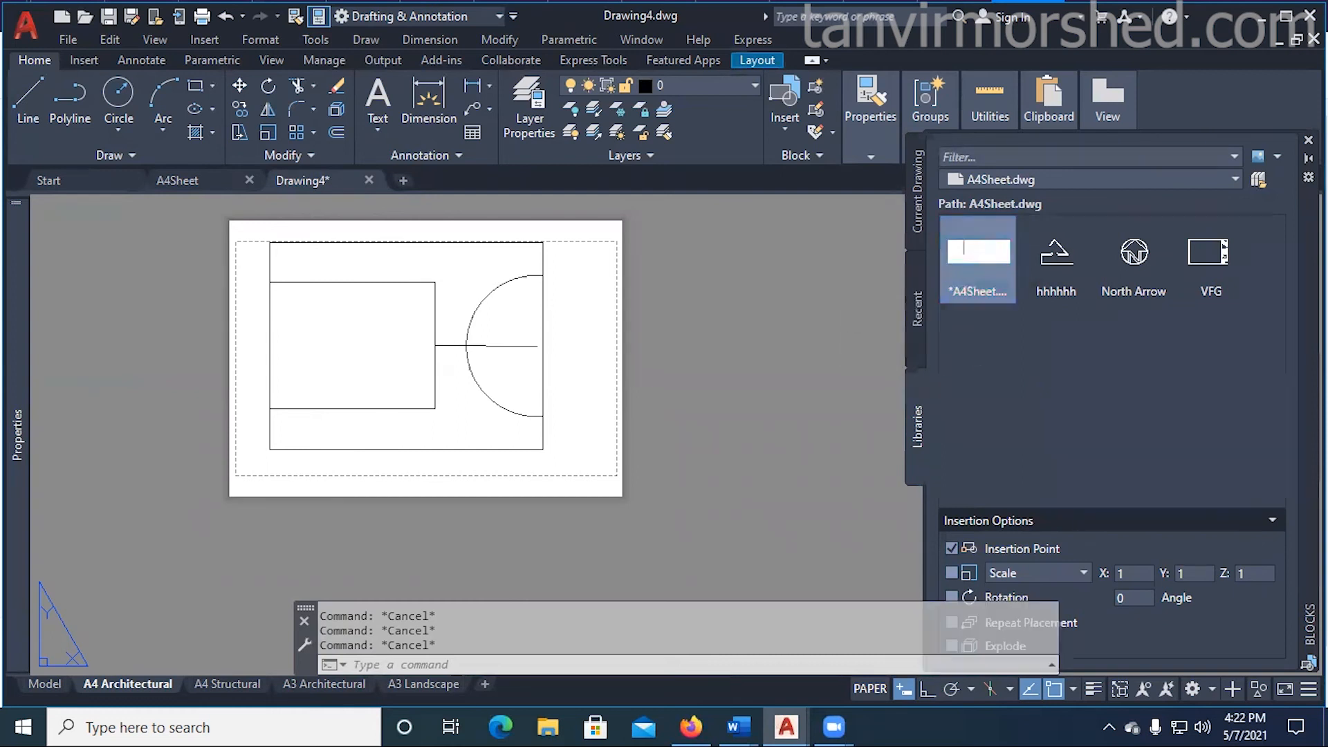
scroll(242, 427, "up", 5)
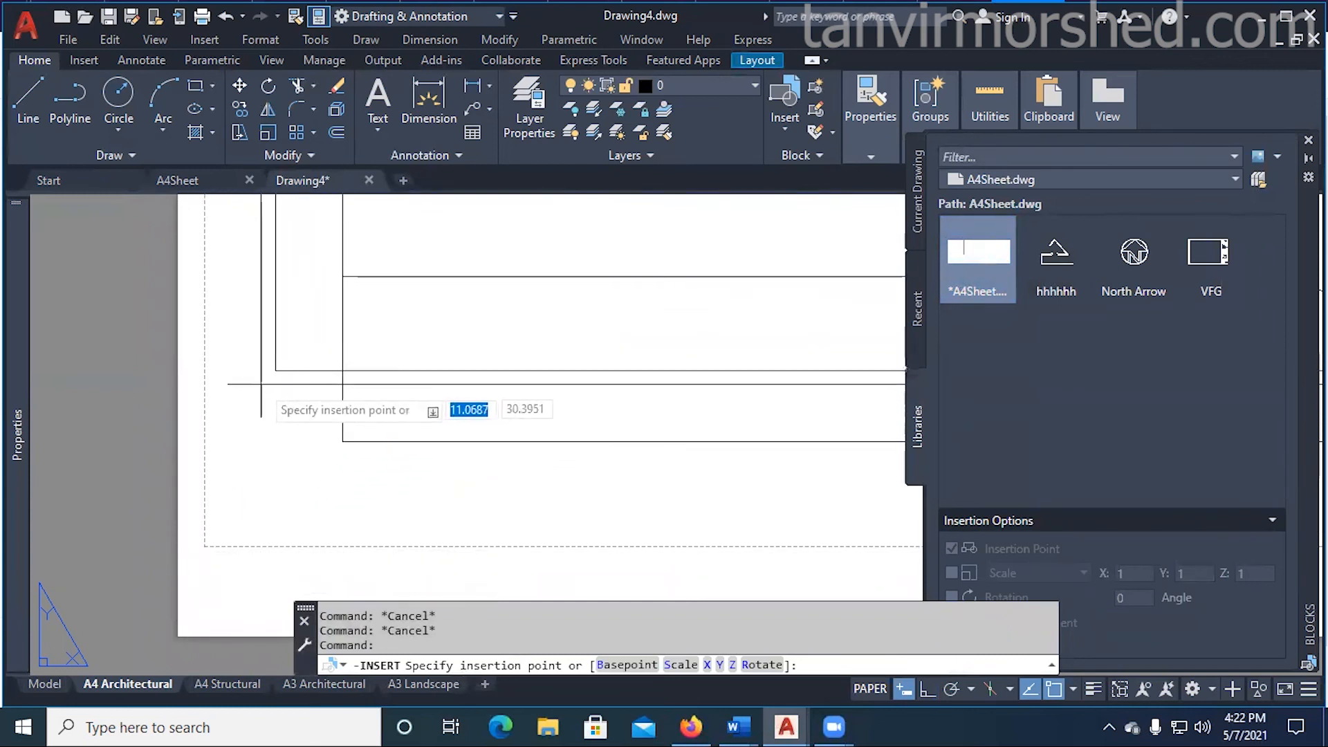
type("0")
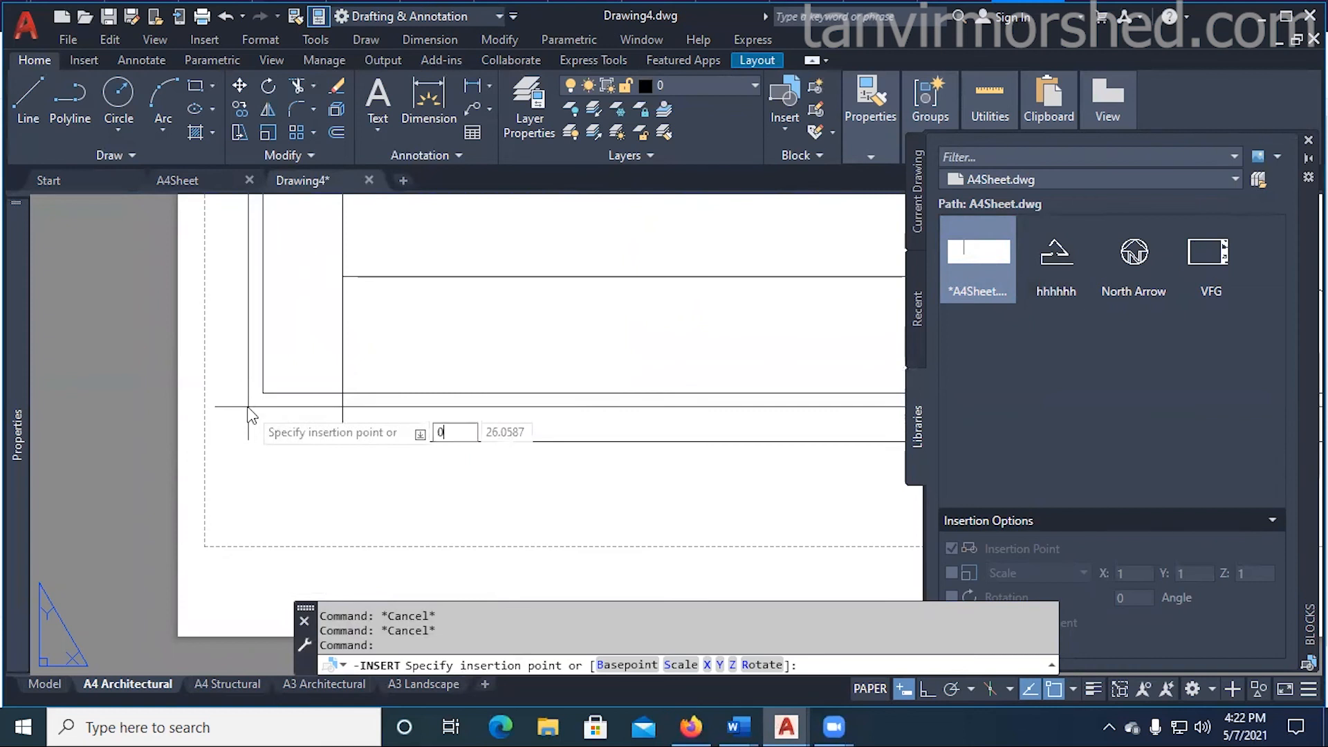
key("Tab")
type("0")
key("Return")
scroll(312, 451, "down", 8)
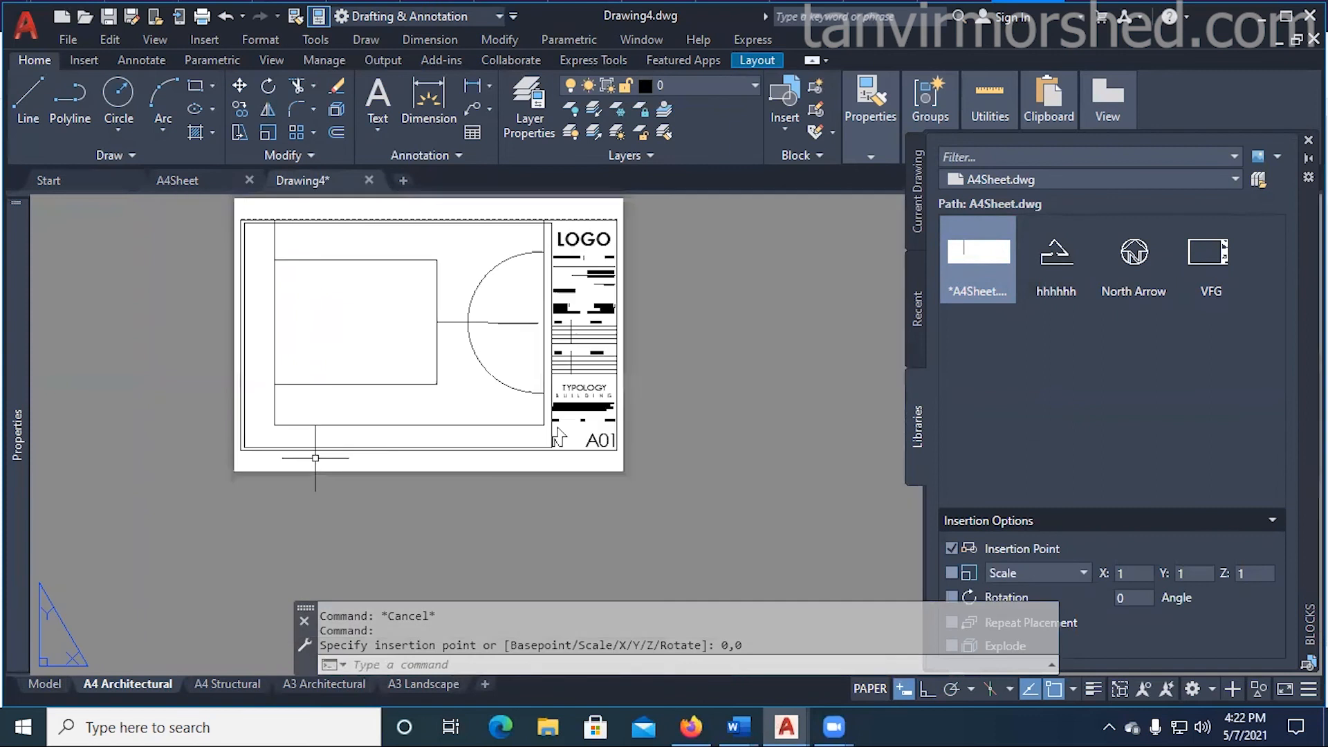
scroll(385, 355, "up", 4)
scroll(498, 332, "up", 6)
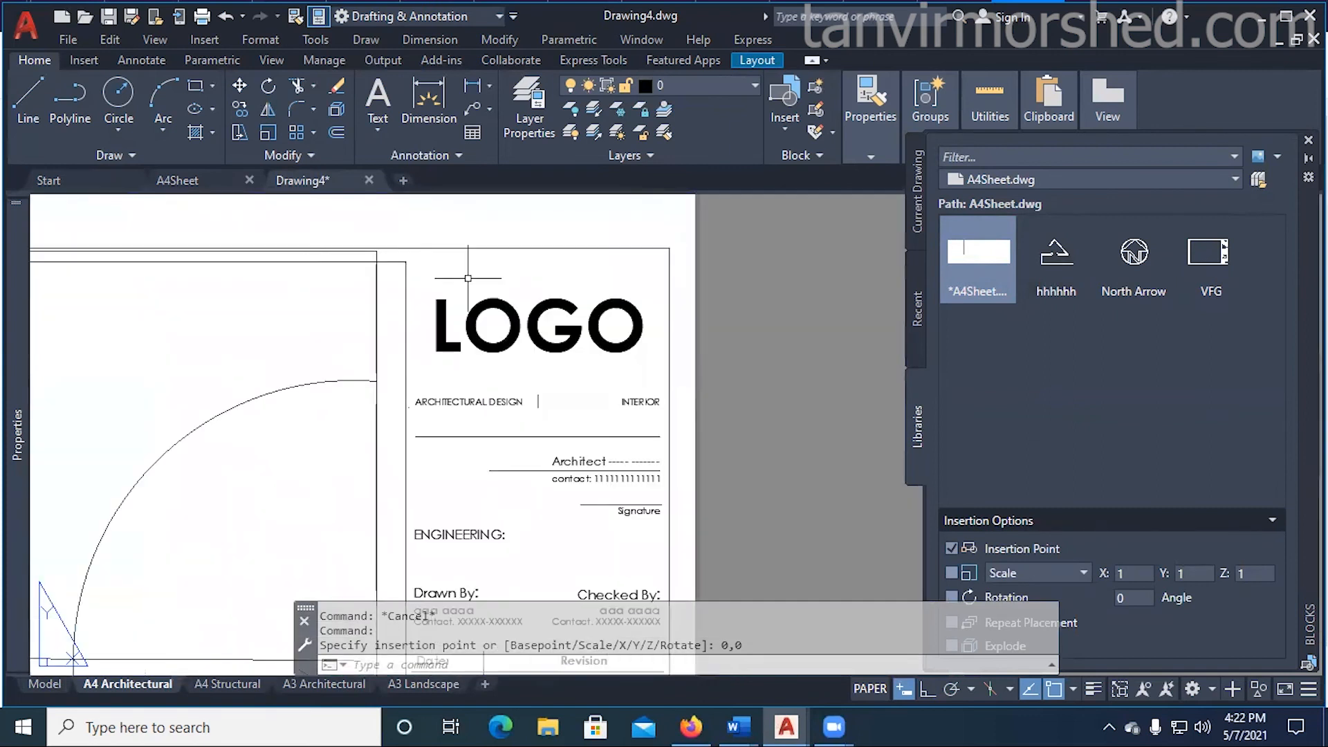
scroll(530, 397, "down", 6)
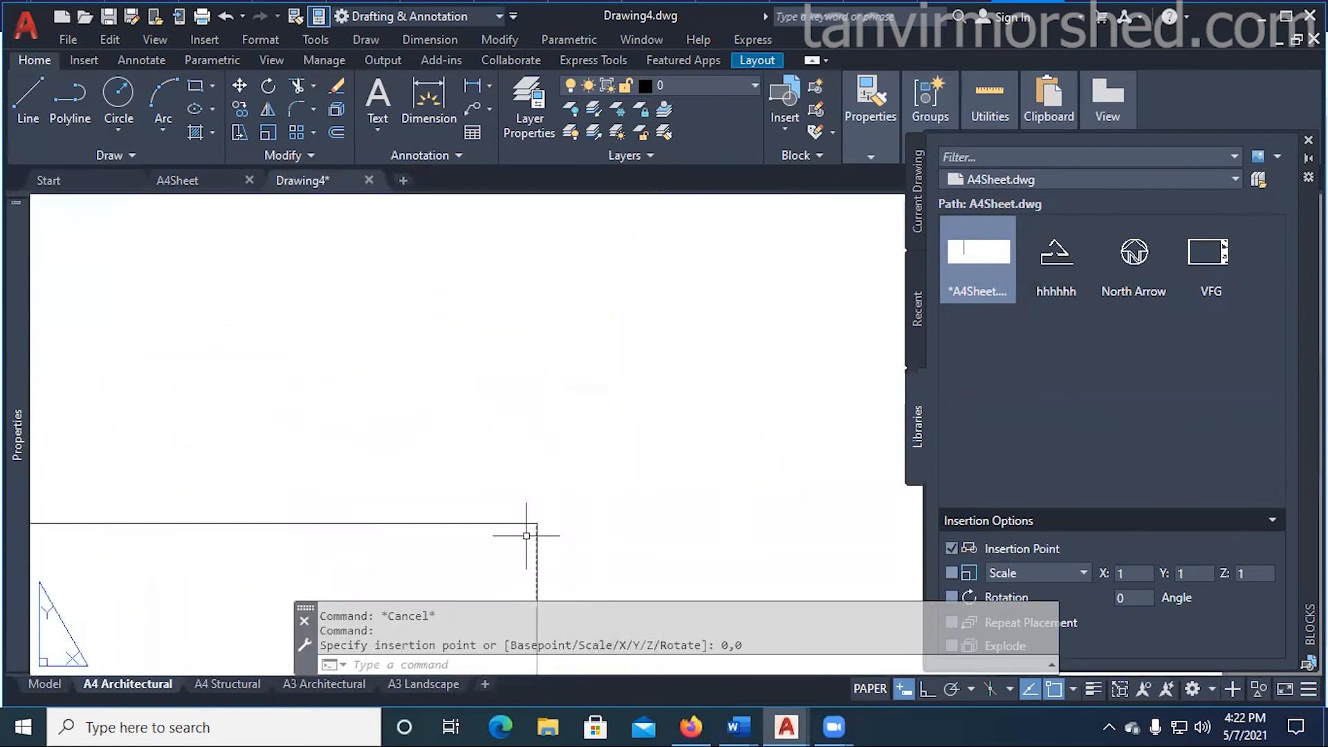
scroll(564, 362, "up", 3)
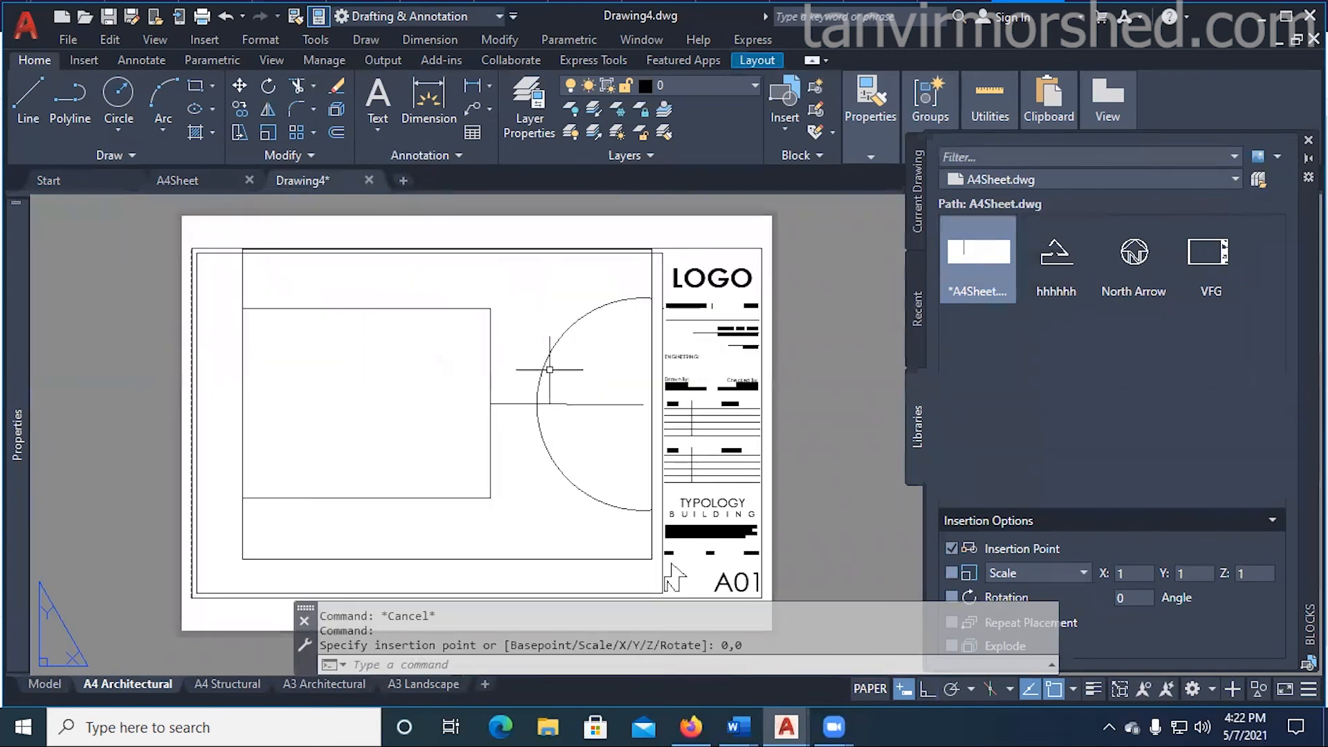
- Move the viewport by its lower-left corner onto the lower-left corner of the title block sheet's inner frame
scroll(505, 373, "up", 2)
scroll(352, 450, "up", 3)
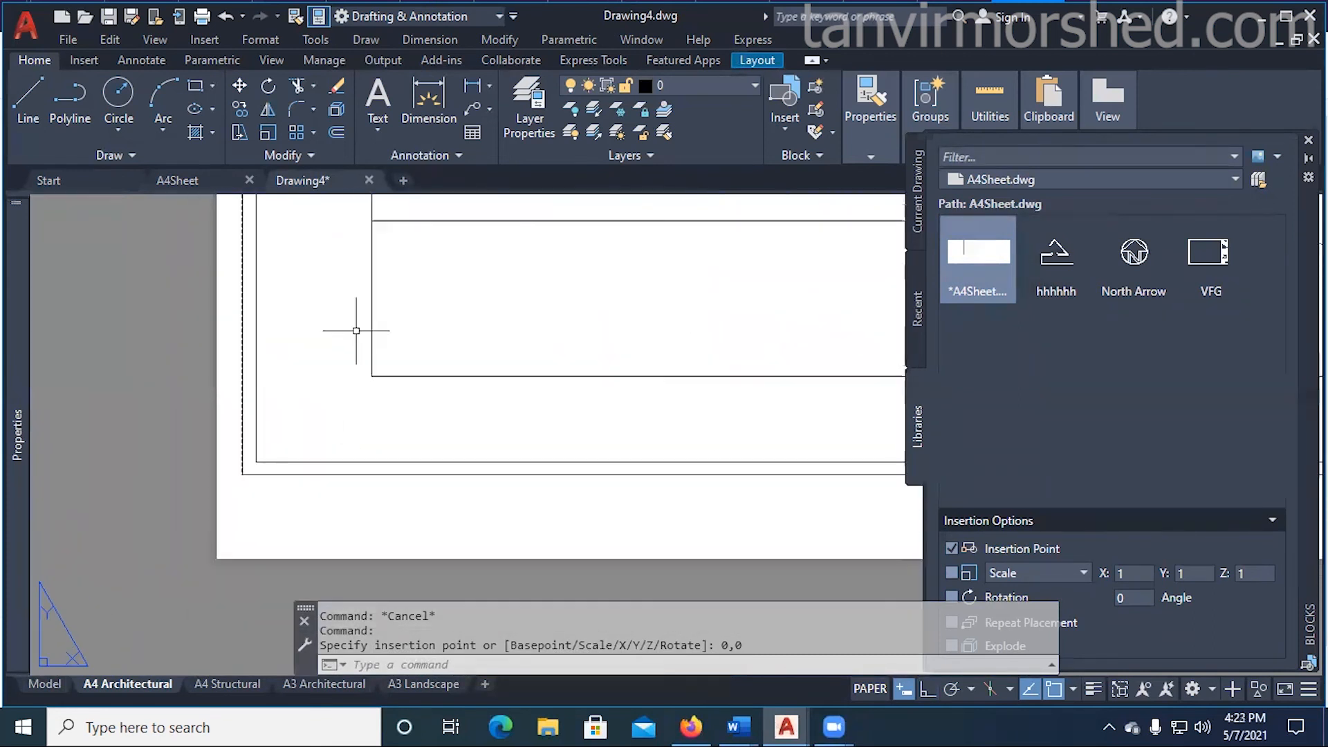
left_click(239, 86)
left_click(438, 332)
left_click(341, 407)
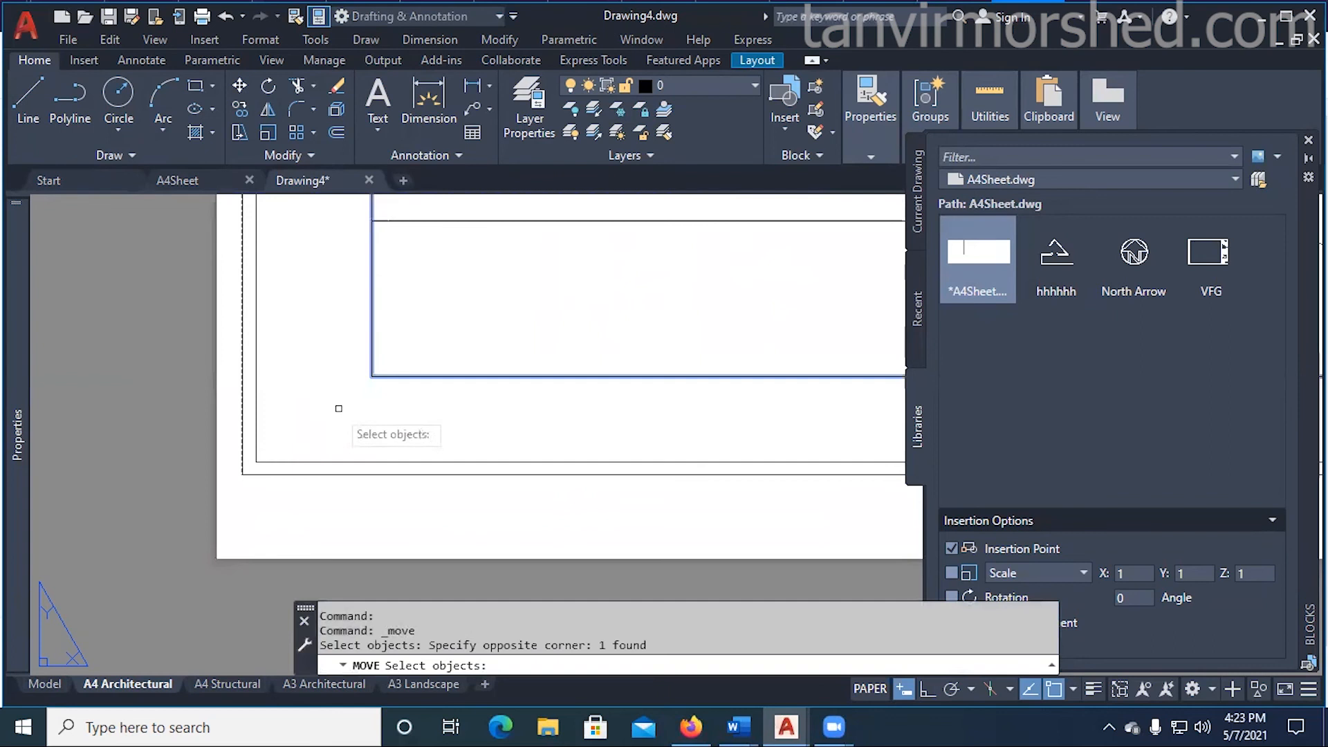
scroll(345, 405, "up", 2)
key("Return")
left_click(383, 362)
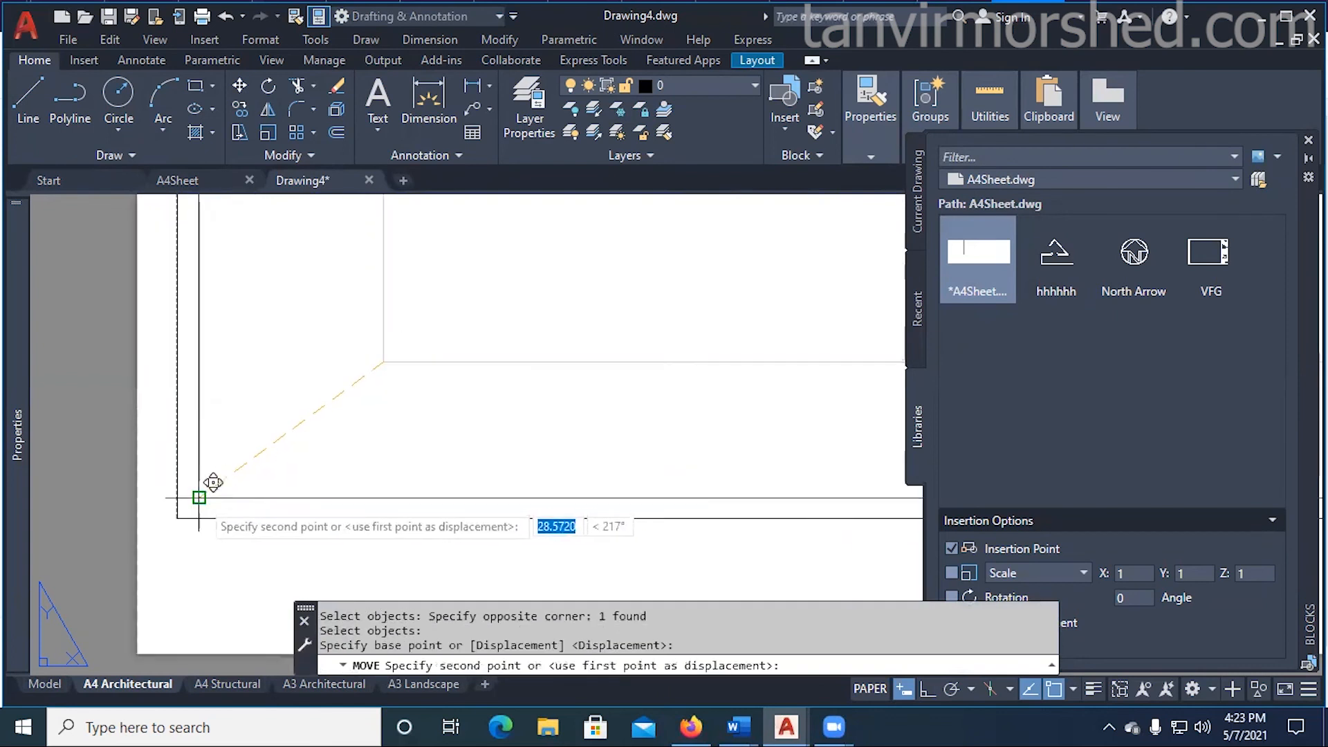
left_click(201, 493)
scroll(355, 460, "down", 4)
key("Escape")
key("Escape")
- Stretch the viewport's upper-right corner to the inner frame's upper-right corner beside the title block's logo
left_click(540, 358)
left_click(510, 325)
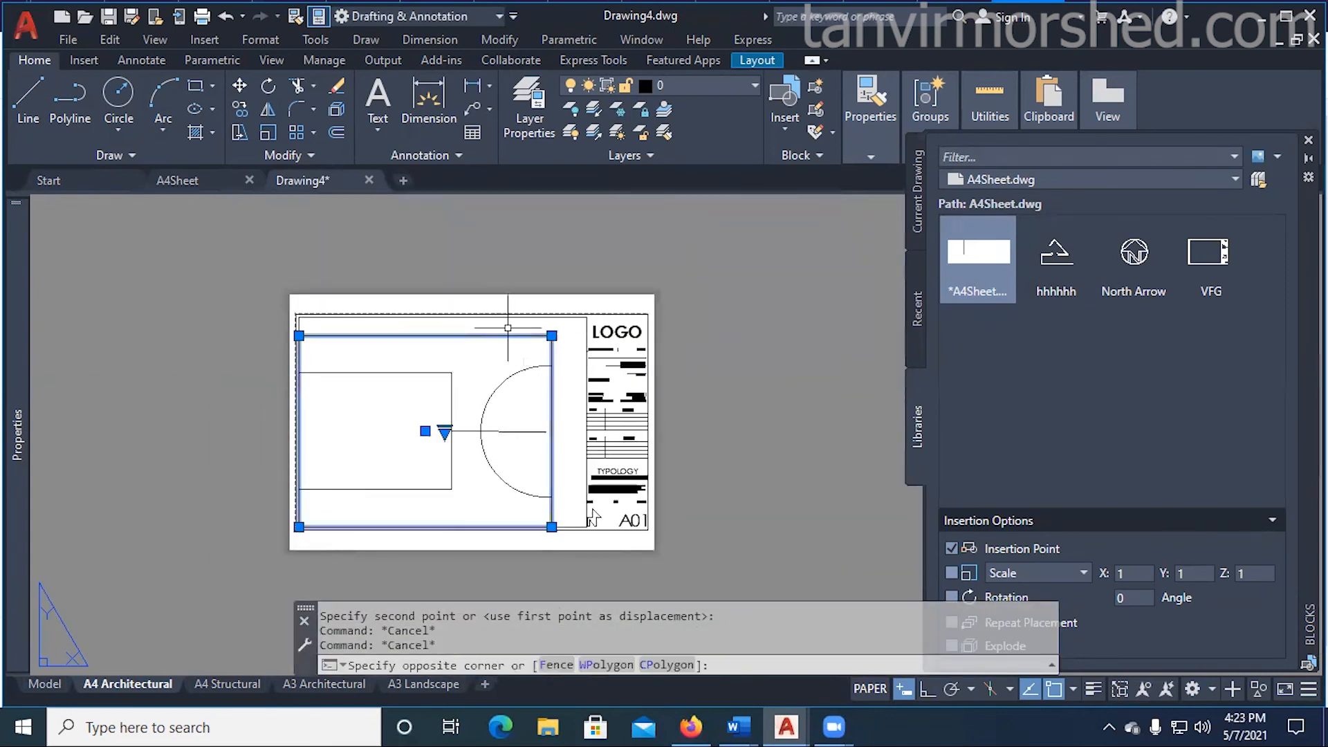
scroll(558, 333, "up", 5)
left_click(531, 344)
scroll(554, 341, "down", 3)
left_click(660, 270)
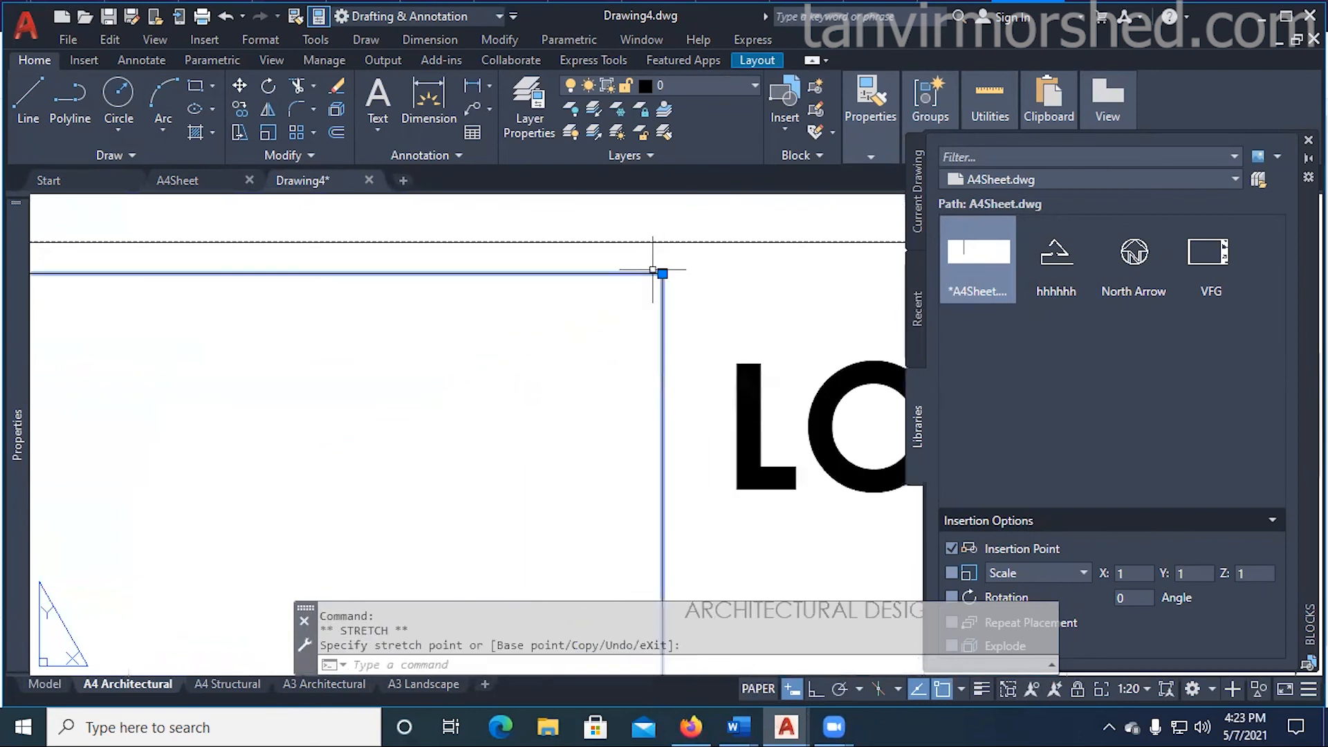
scroll(658, 277, "down", 3)
key("Escape")
key("Escape")
key("Escape")
- Examine how the viewport and the title block sheet line up with the drawing frame and the printable area
scroll(659, 413, "down", 5)
scroll(594, 389, "up", 6)
scroll(525, 385, "down", 4)
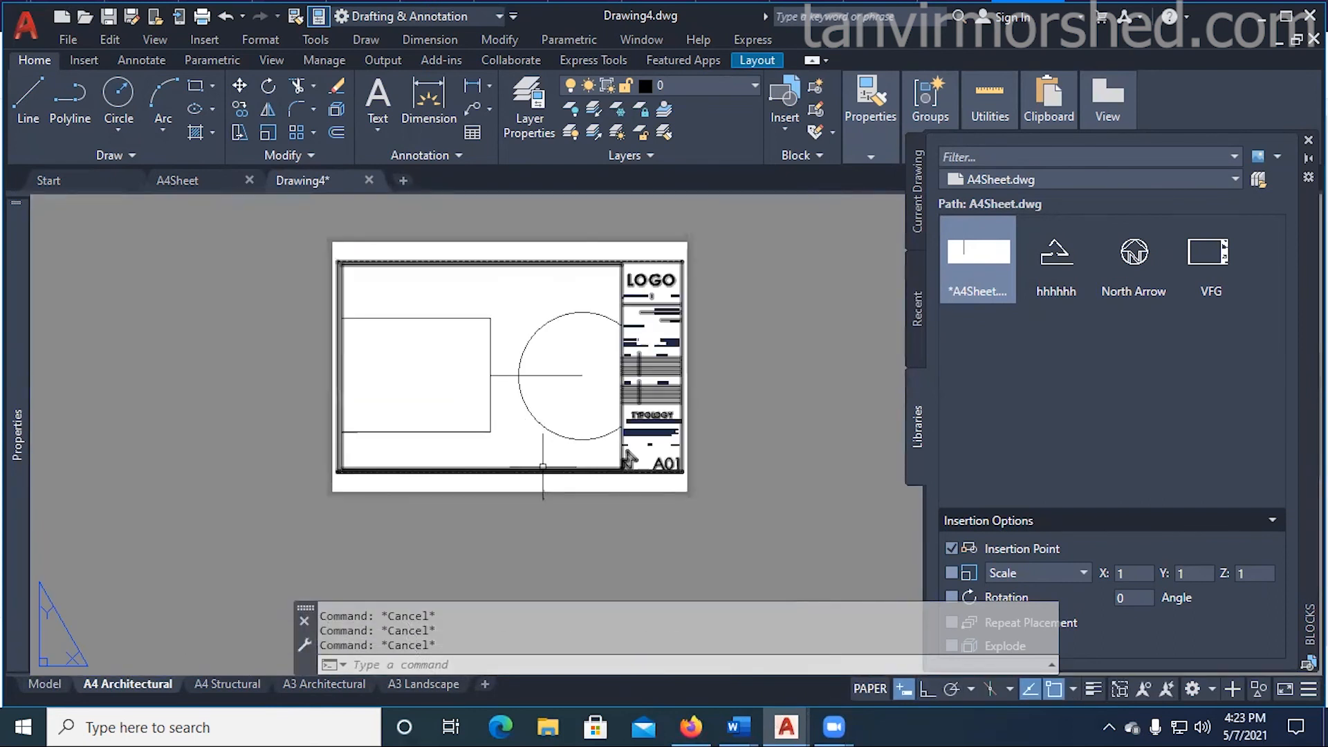
left_click(486, 284)
left_click(459, 260)
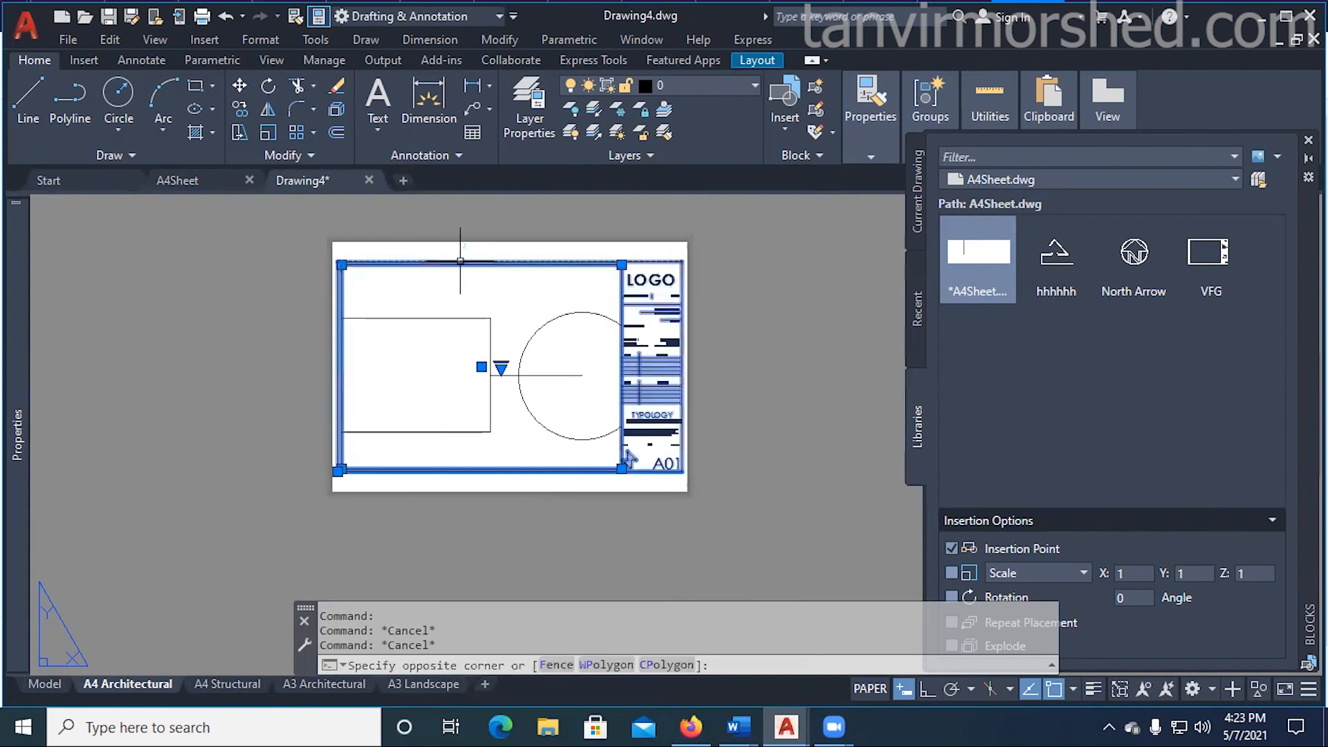
scroll(579, 280, "up", 2)
key("Escape")
key("Escape")
left_click(491, 302)
left_click(376, 388)
key("Escape")
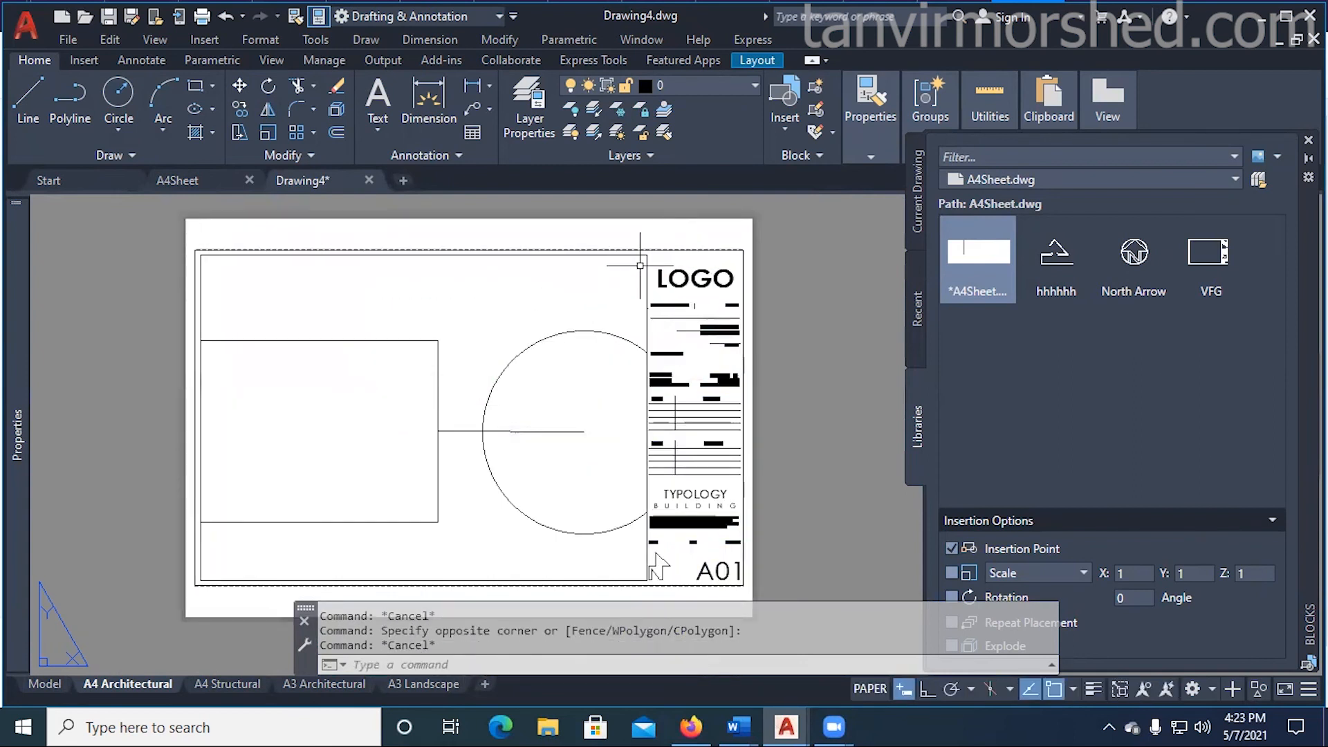
scroll(643, 265, "up", 4)
scroll(650, 261, "down", 6)
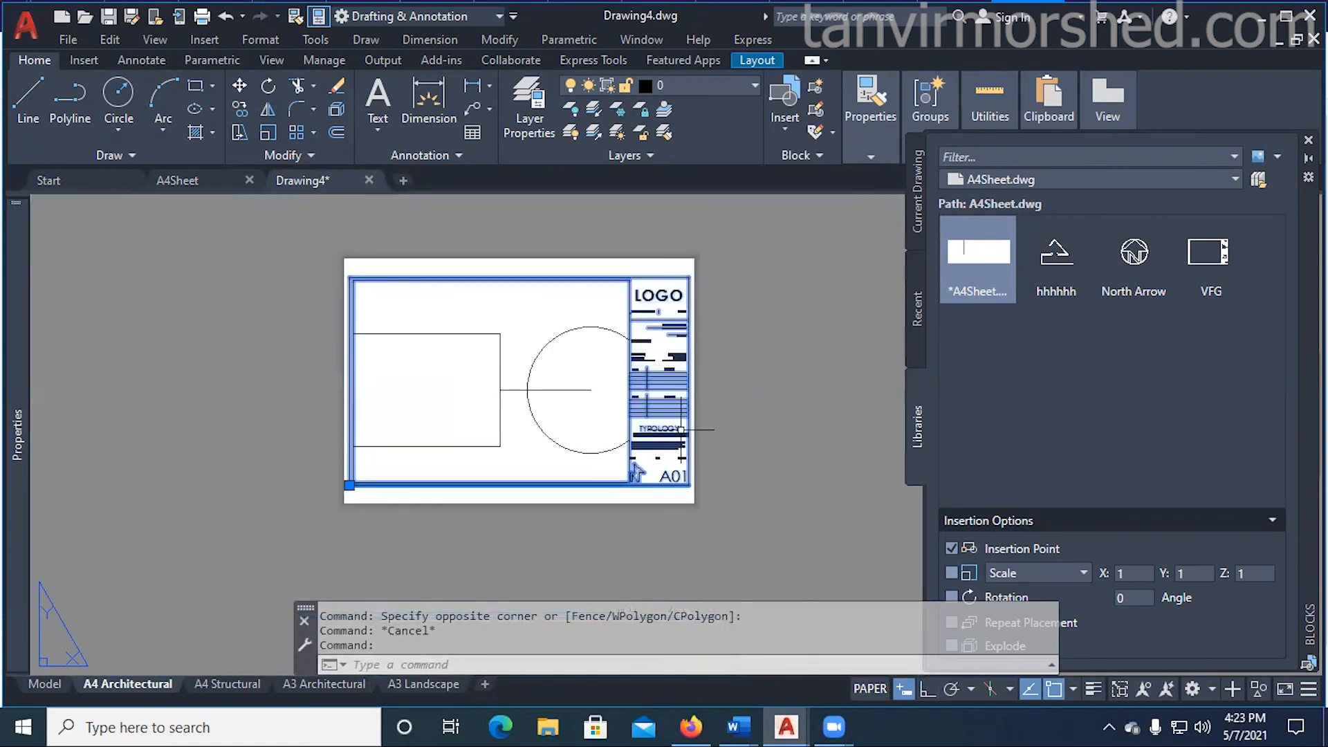
scroll(677, 397, "up", 2)
scroll(665, 385, "down", 2)
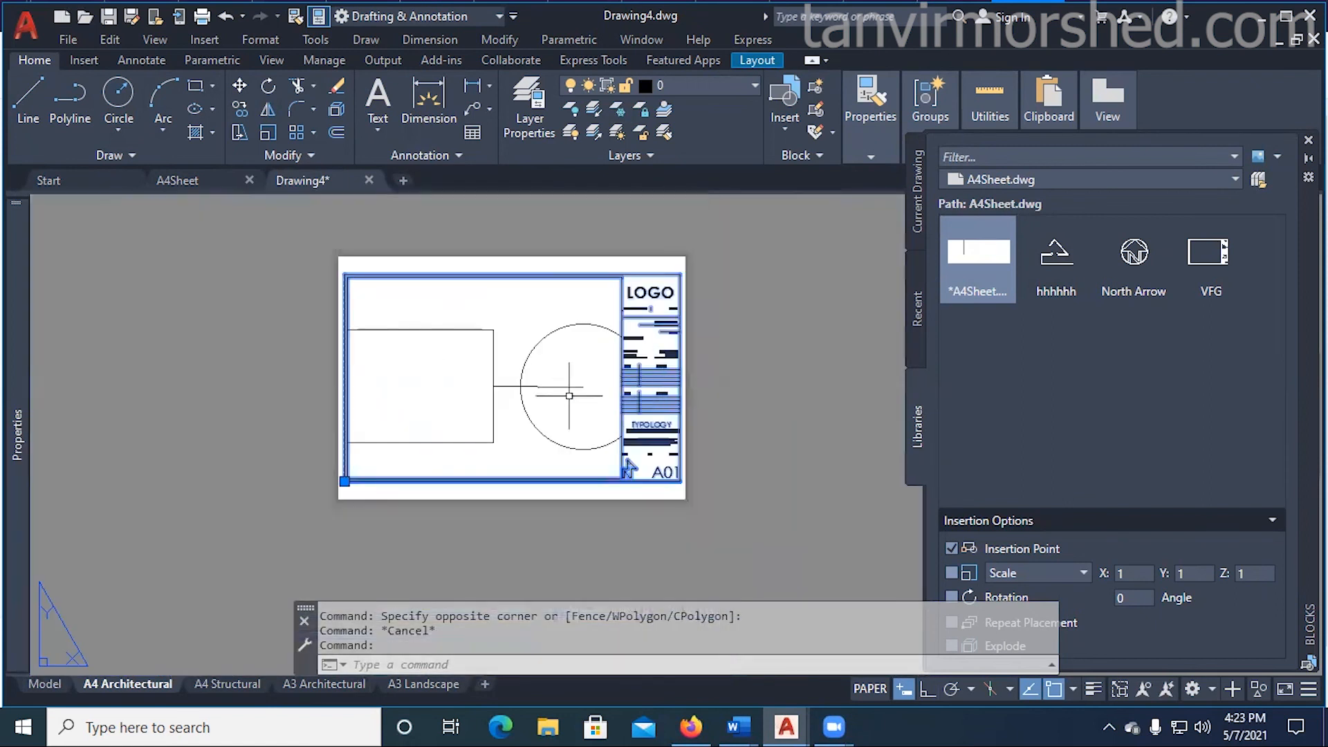
key("Escape")
key("Escape")
- Activate model space inside the viewport and return to paper space with the PS command
scroll(493, 444, "up", 2)
scroll(493, 444, "up", 2)
double_click(588, 407)
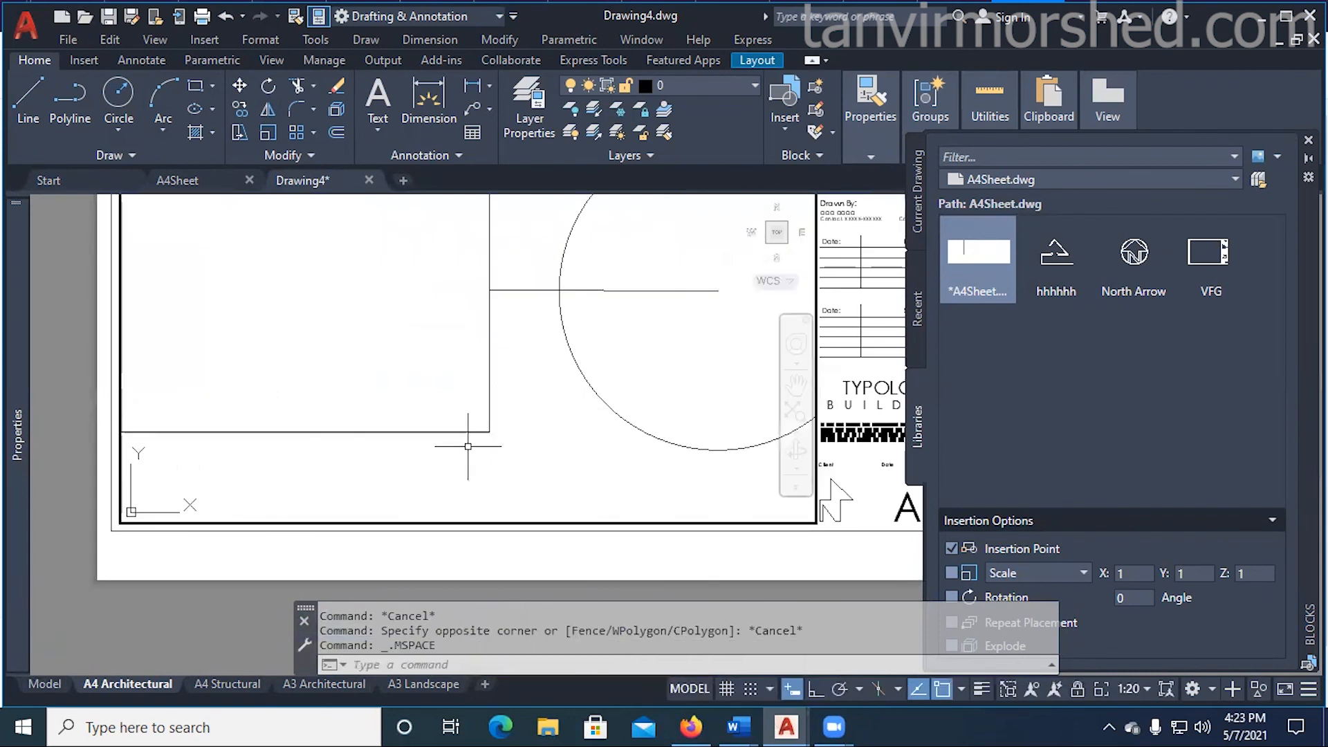
key("Escape")
key("Escape")
key("Escape")
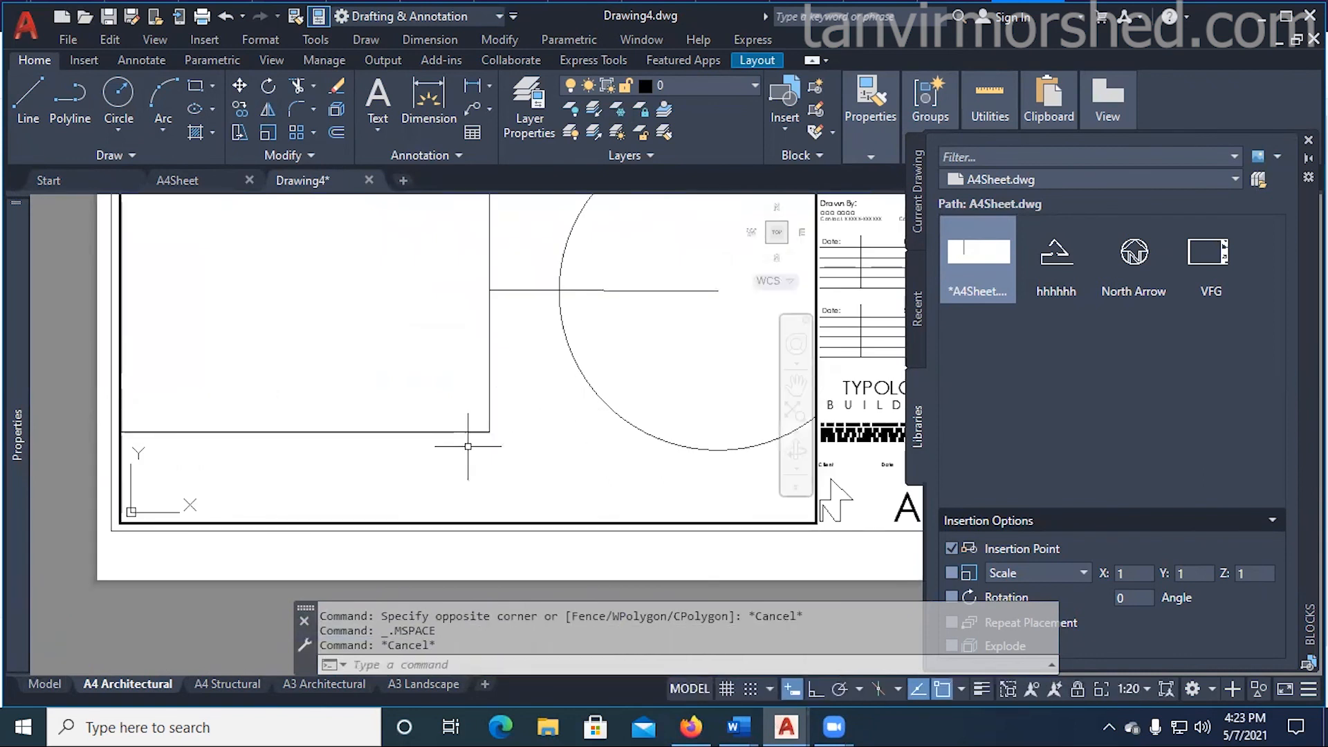
type("PS")
key("Return")
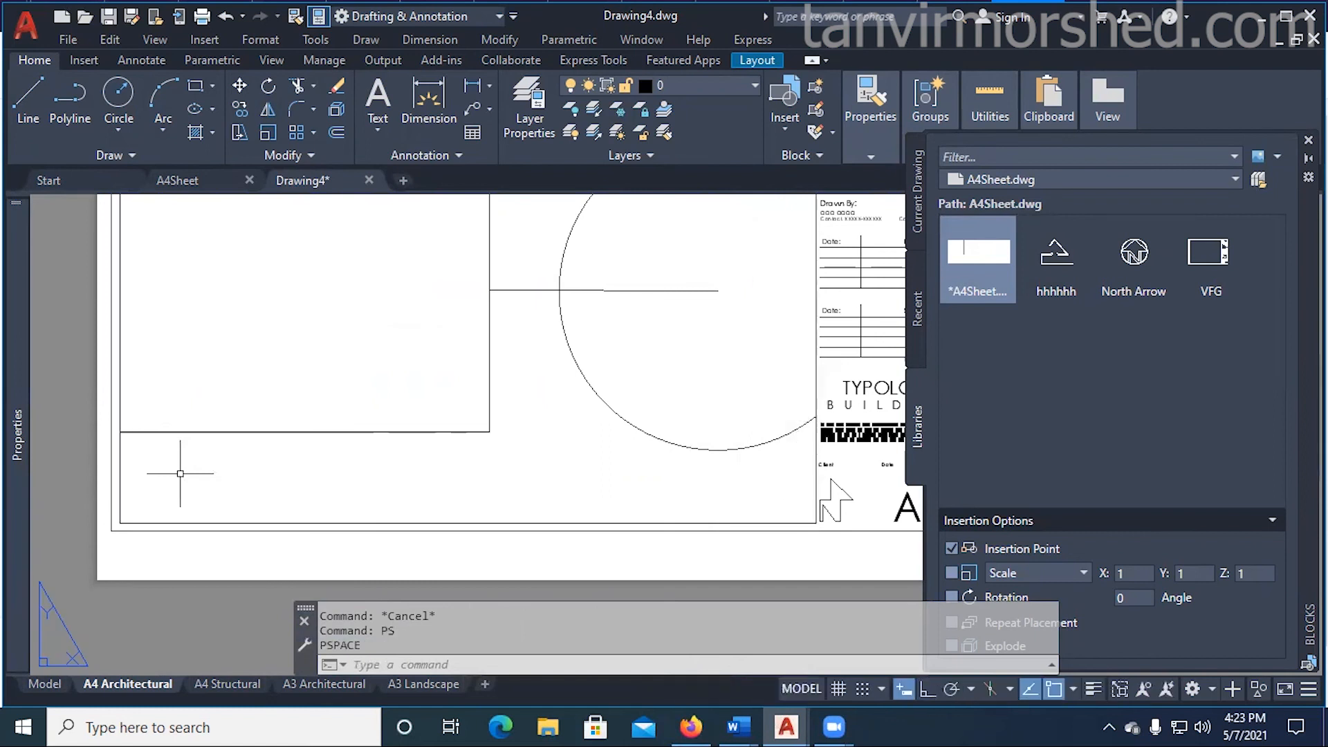
- Enter the viewport's model space with MS, zoom out to fit the whole rectangle and circle, and return to paper space with PS
type("MS")
key("Return")
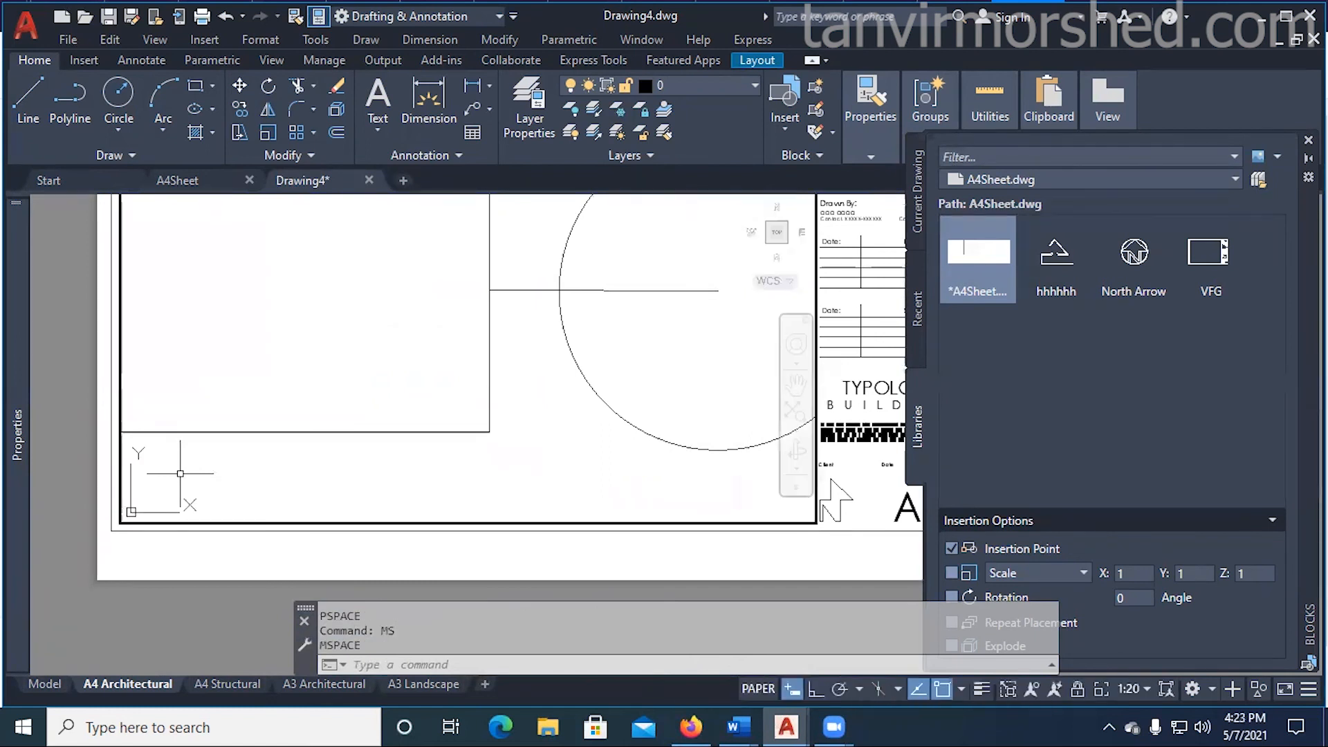
scroll(444, 435, "down", 4)
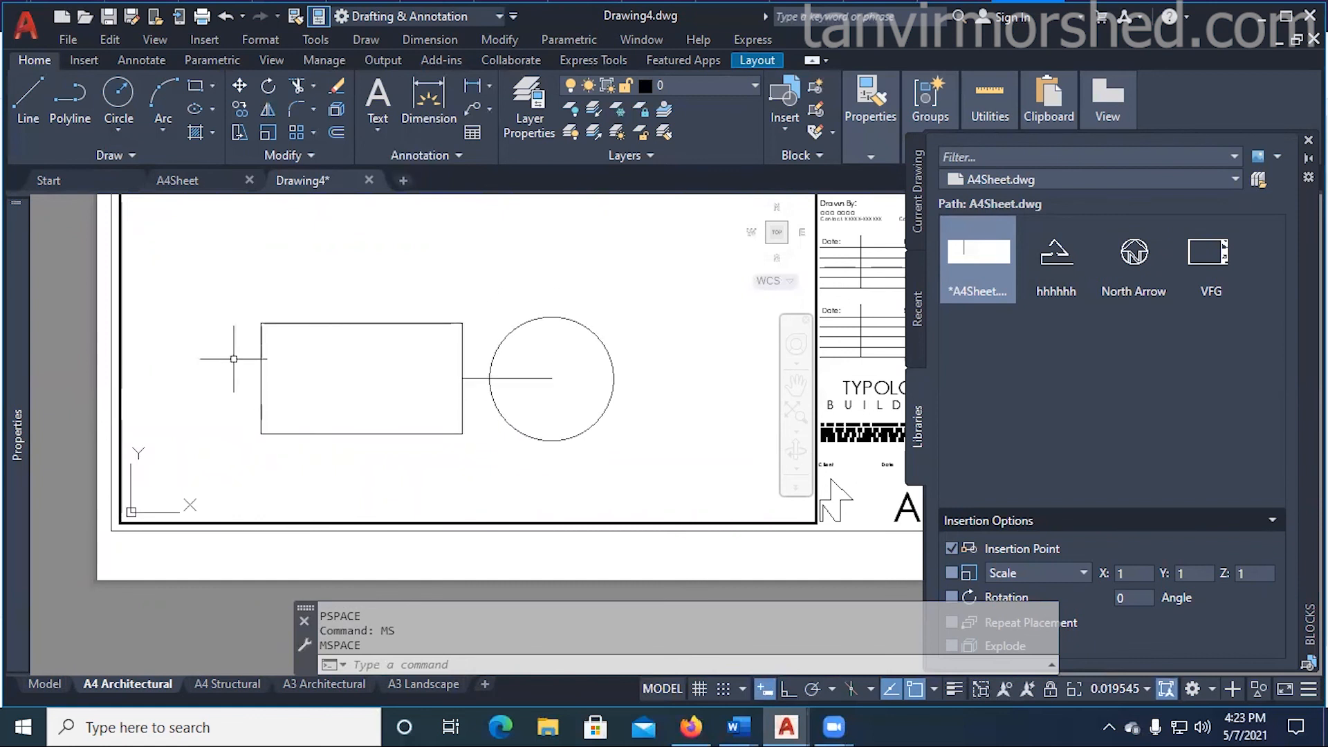
type("PS")
key("Return")
scroll(228, 377, "down", 4)
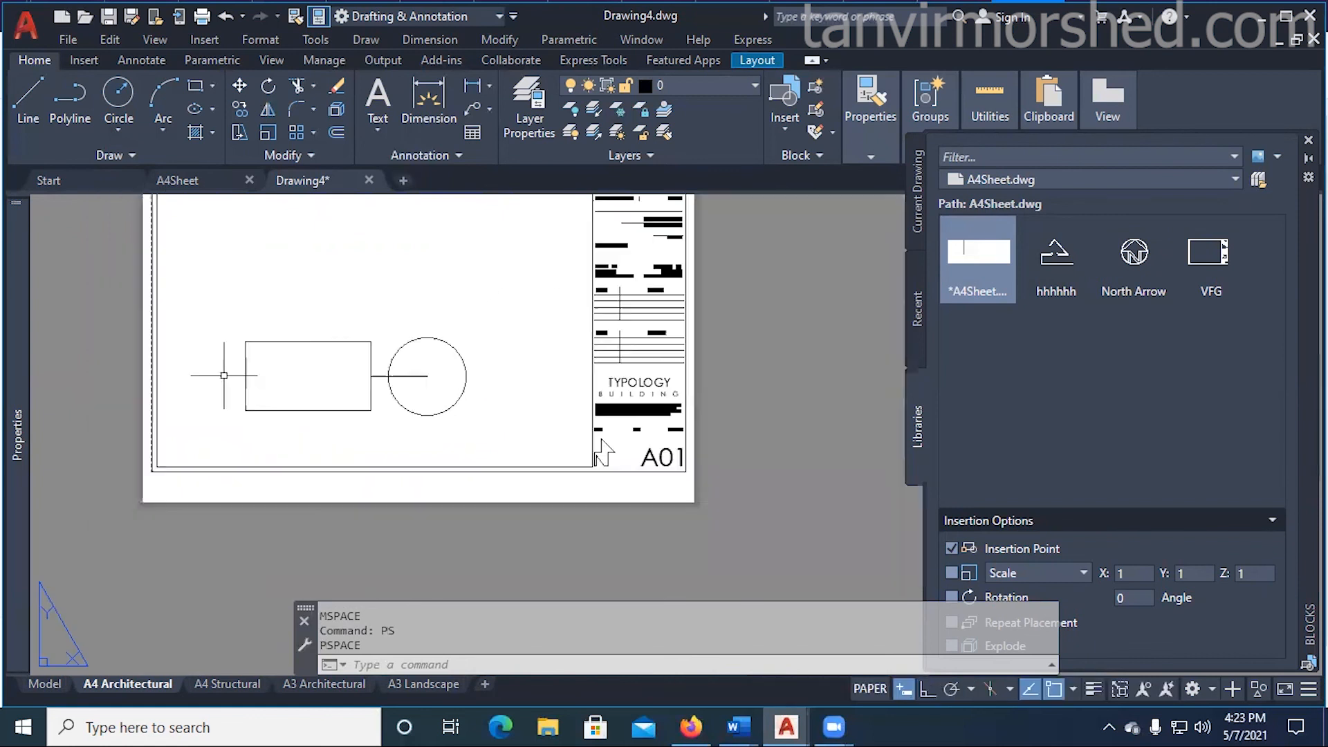
scroll(316, 450, "down", 2)
scroll(387, 442, "up", 3)
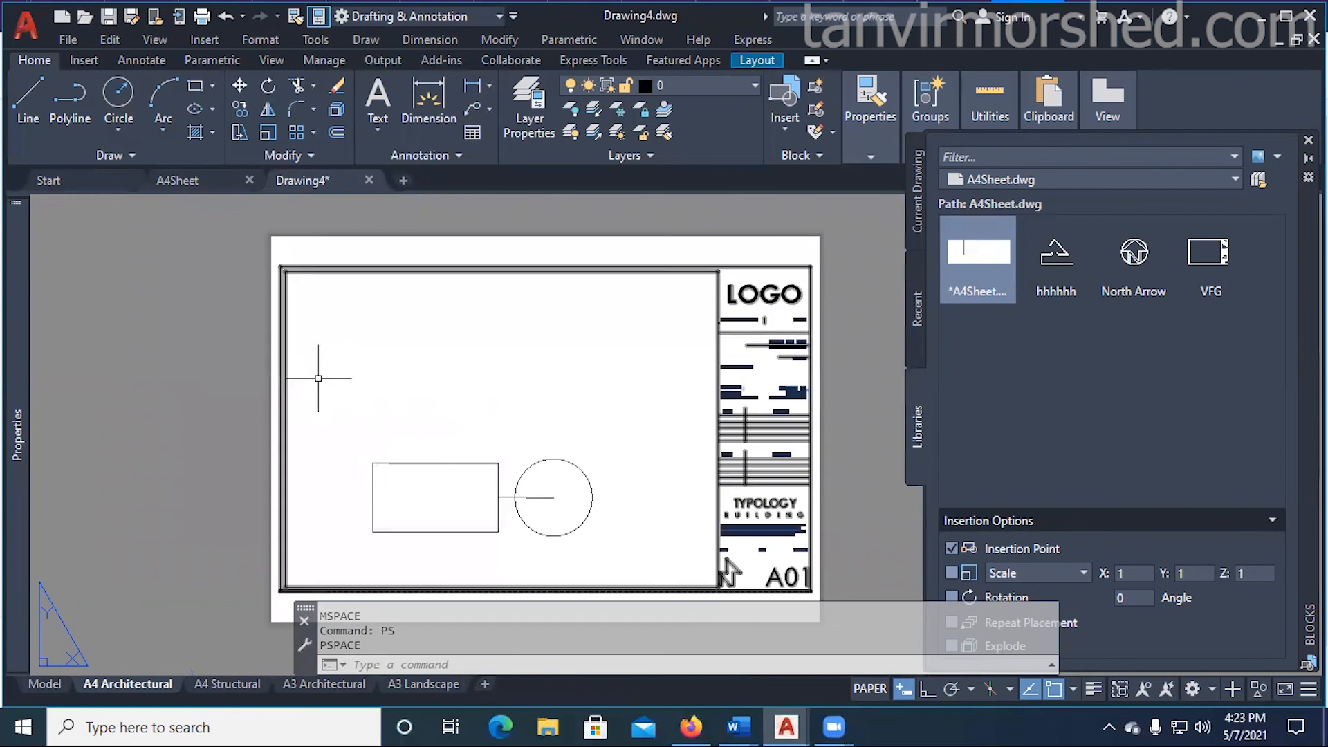
scroll(320, 371, "down", 2)
key("Escape")
key("Escape")
key("Escape")
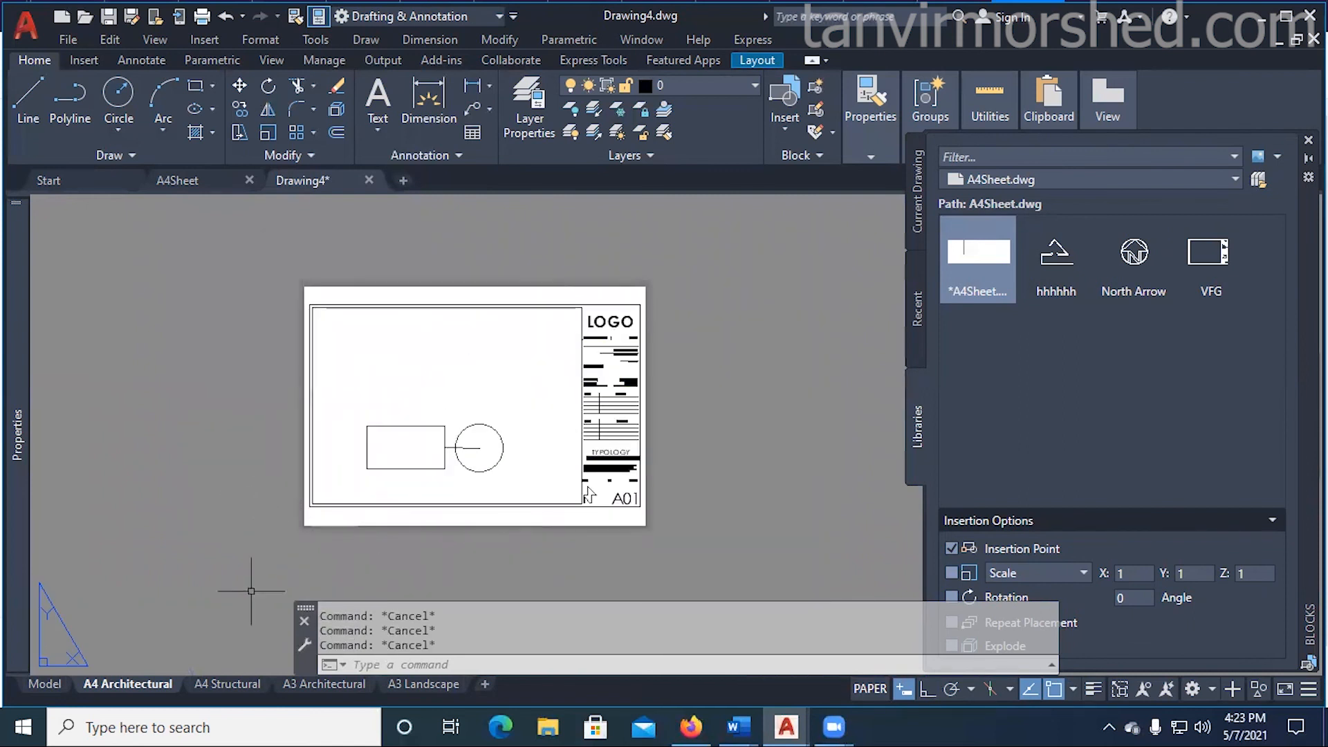
- Start plotting the A4 Architectural layout as a single sheet and set the plot style table to monochrome.ctb
right_click(135, 683)
left_click(210, 565)
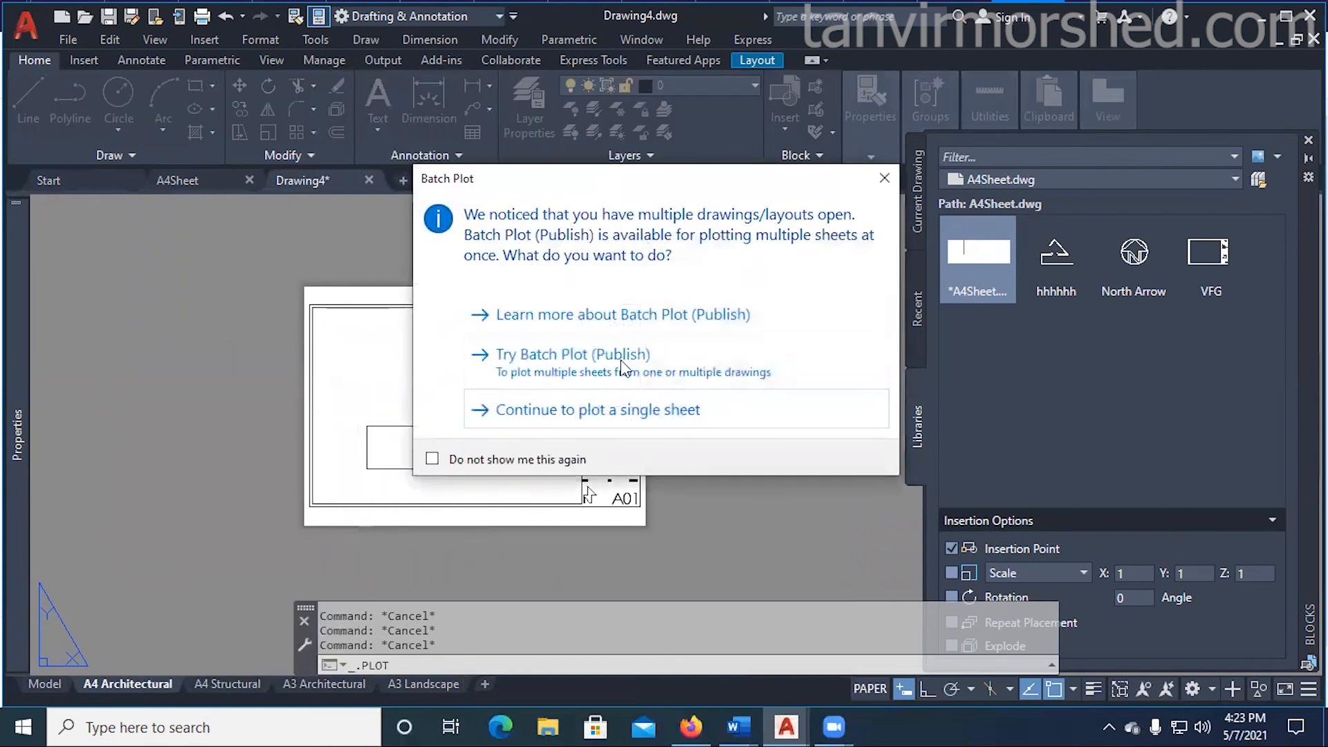
left_click(557, 411)
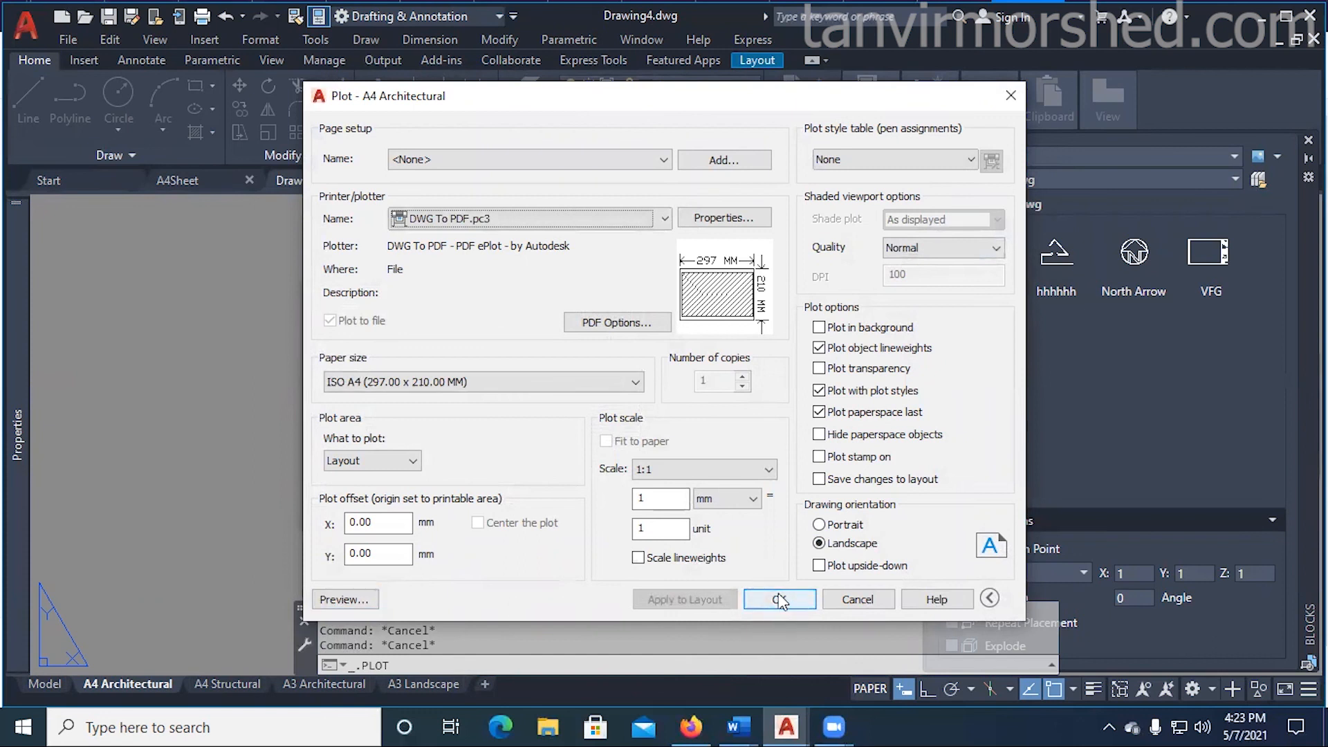
left_click(896, 159)
left_click(858, 262)
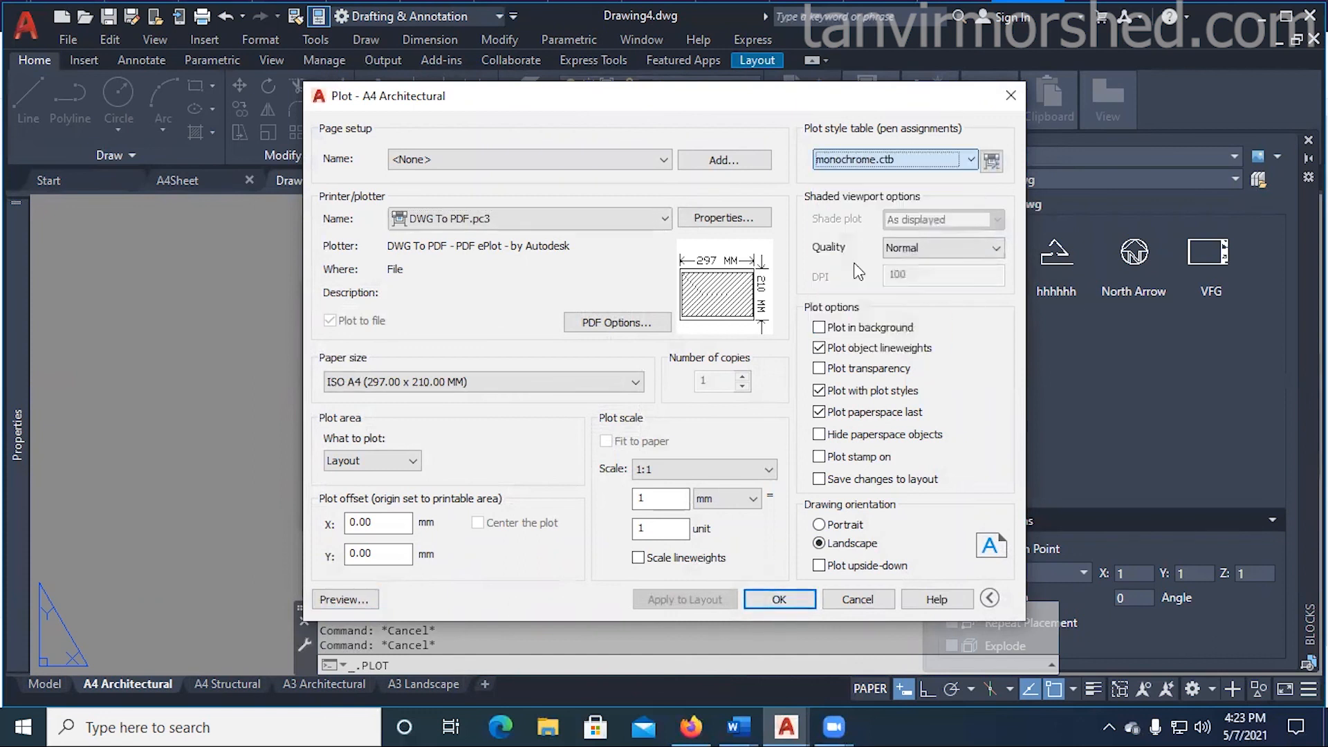
- Plot the layout to a PDF file named A4 Prints on the Desktop
left_click(786, 606)
left_click(409, 302)
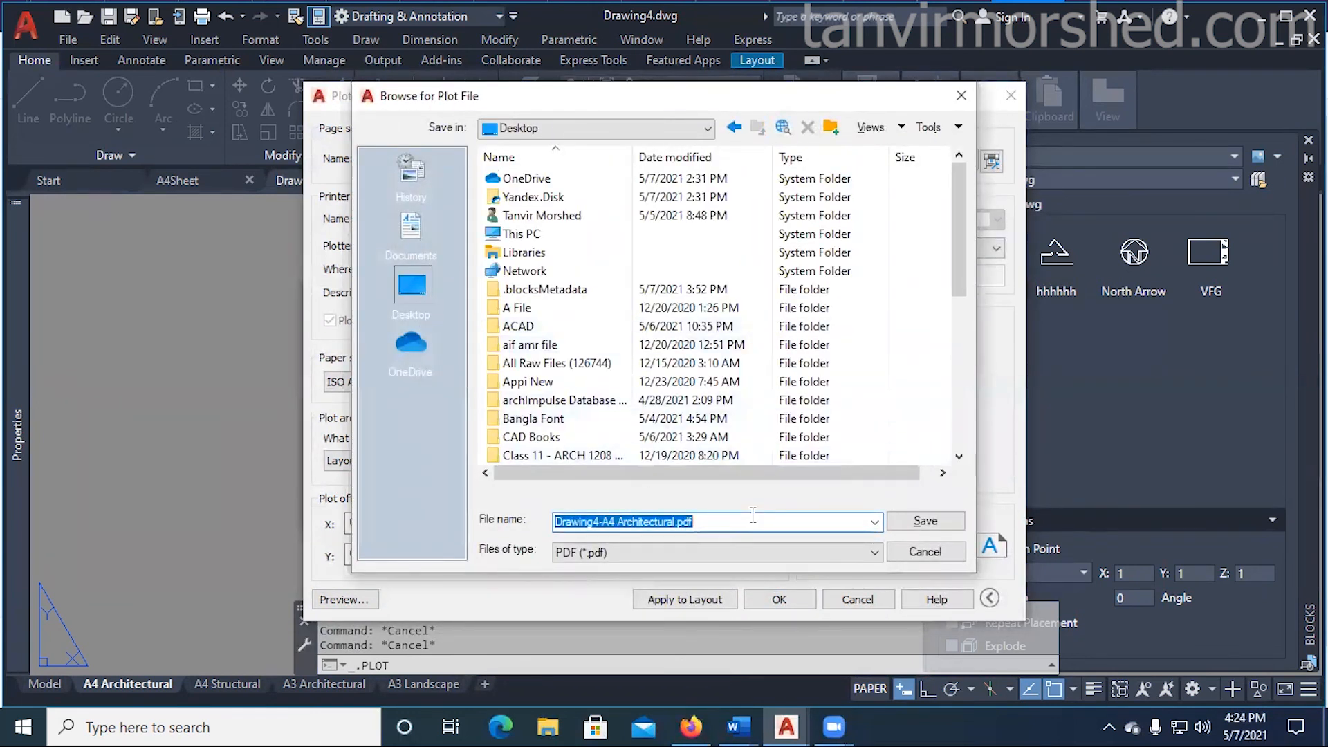
type("A4")
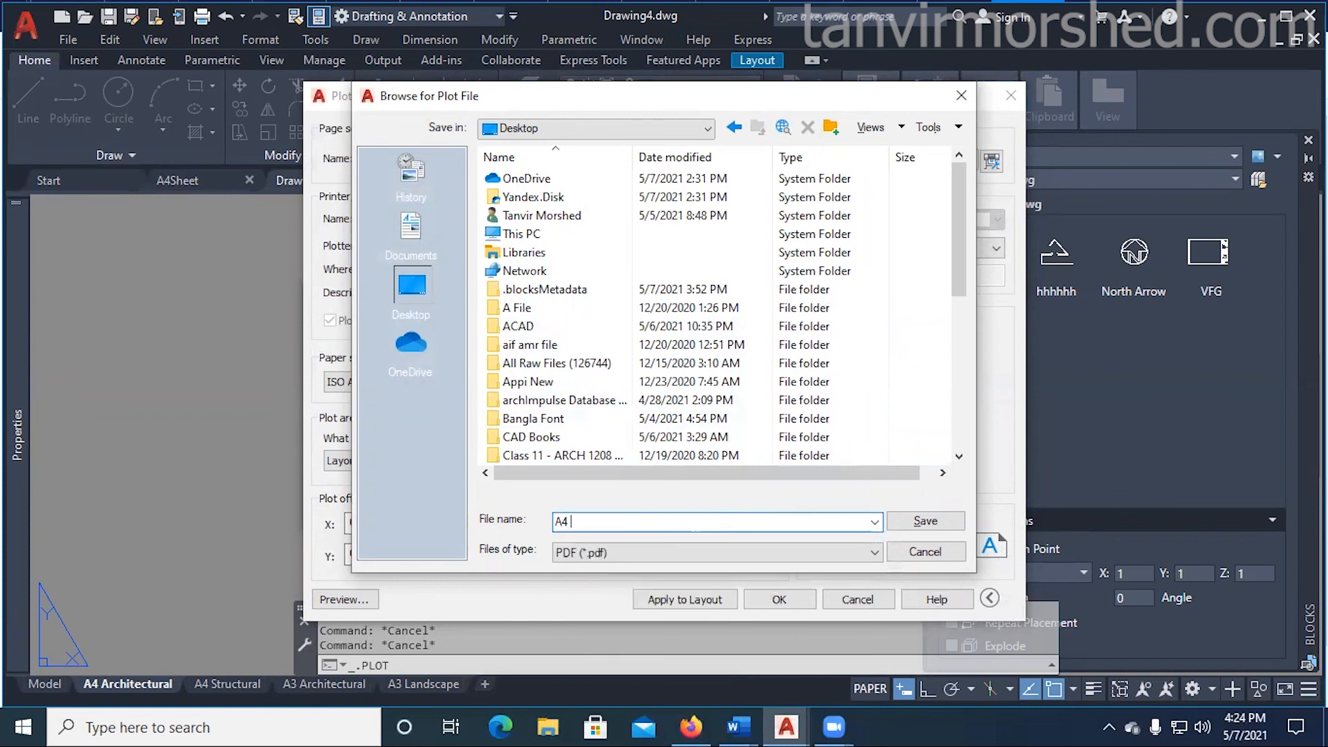
key("Return")
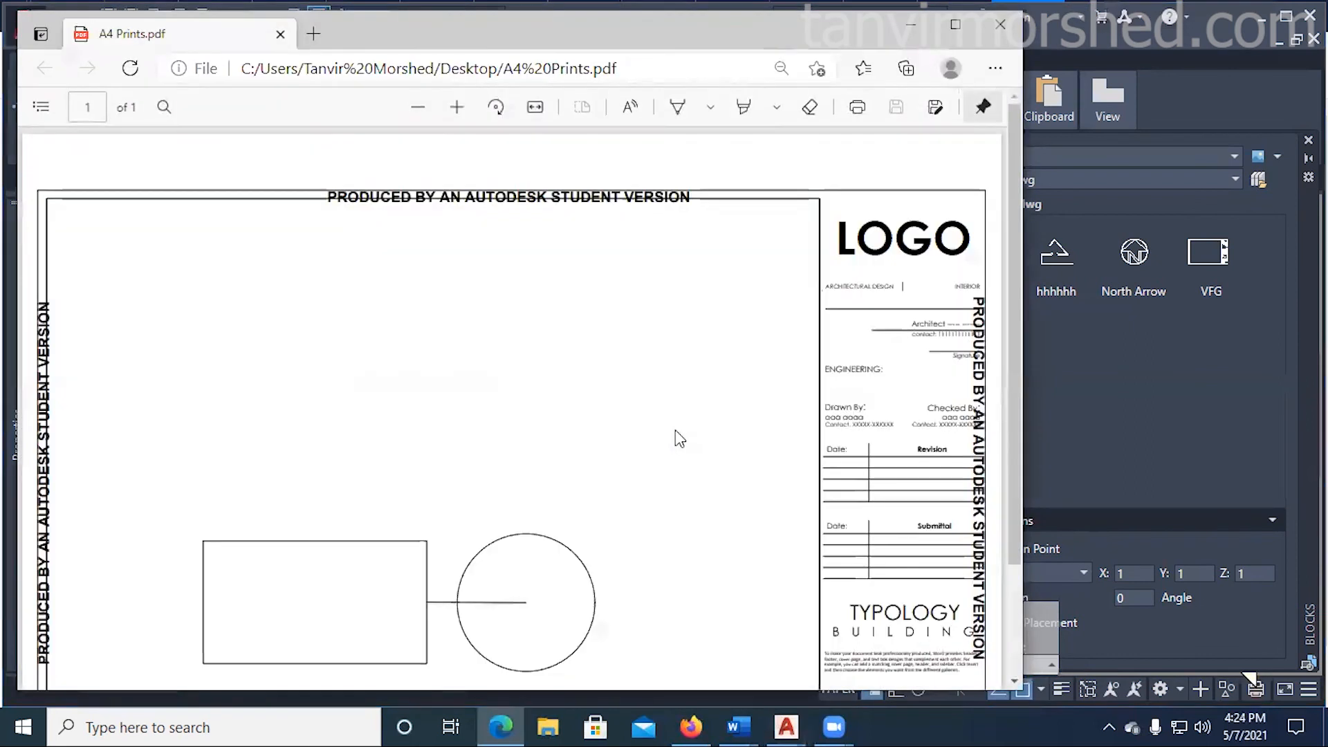
- Review the full page of the plotted A4 Prints PDF and close it
left_click(419, 106)
left_click(420, 106)
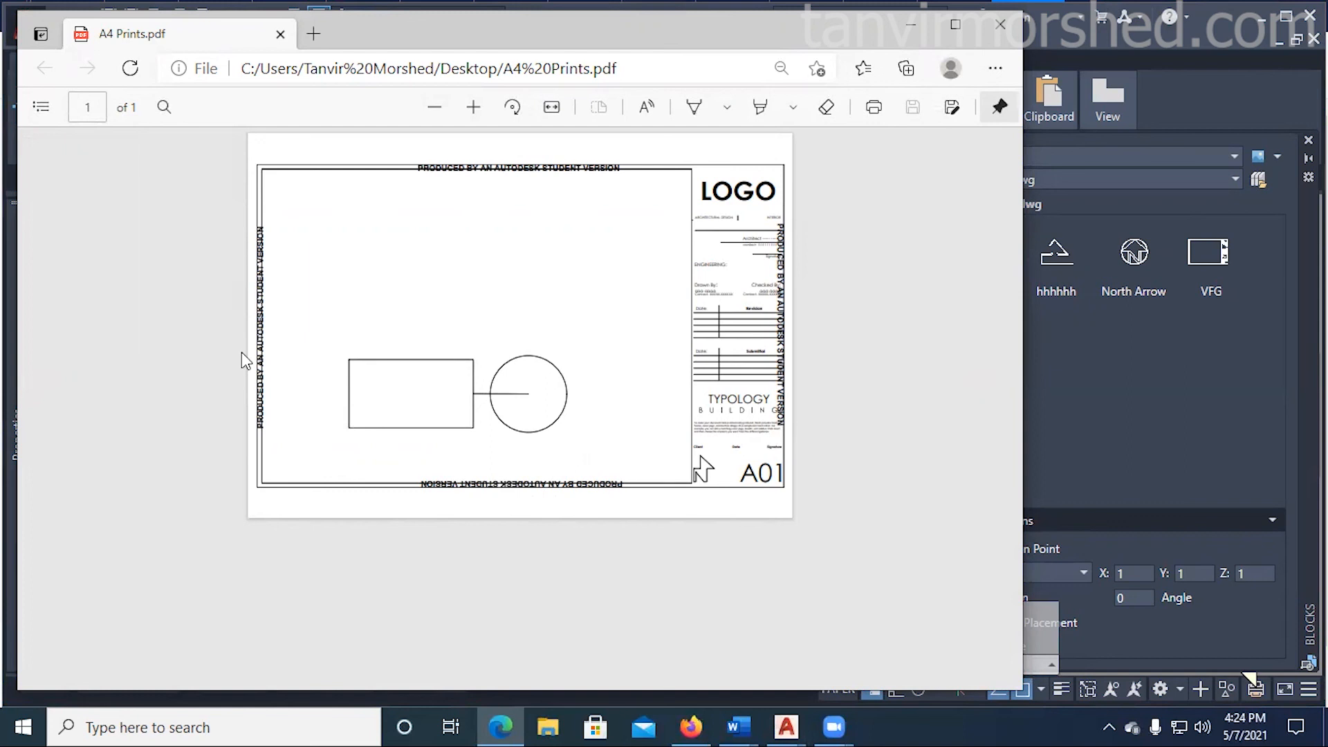
left_click(280, 35)
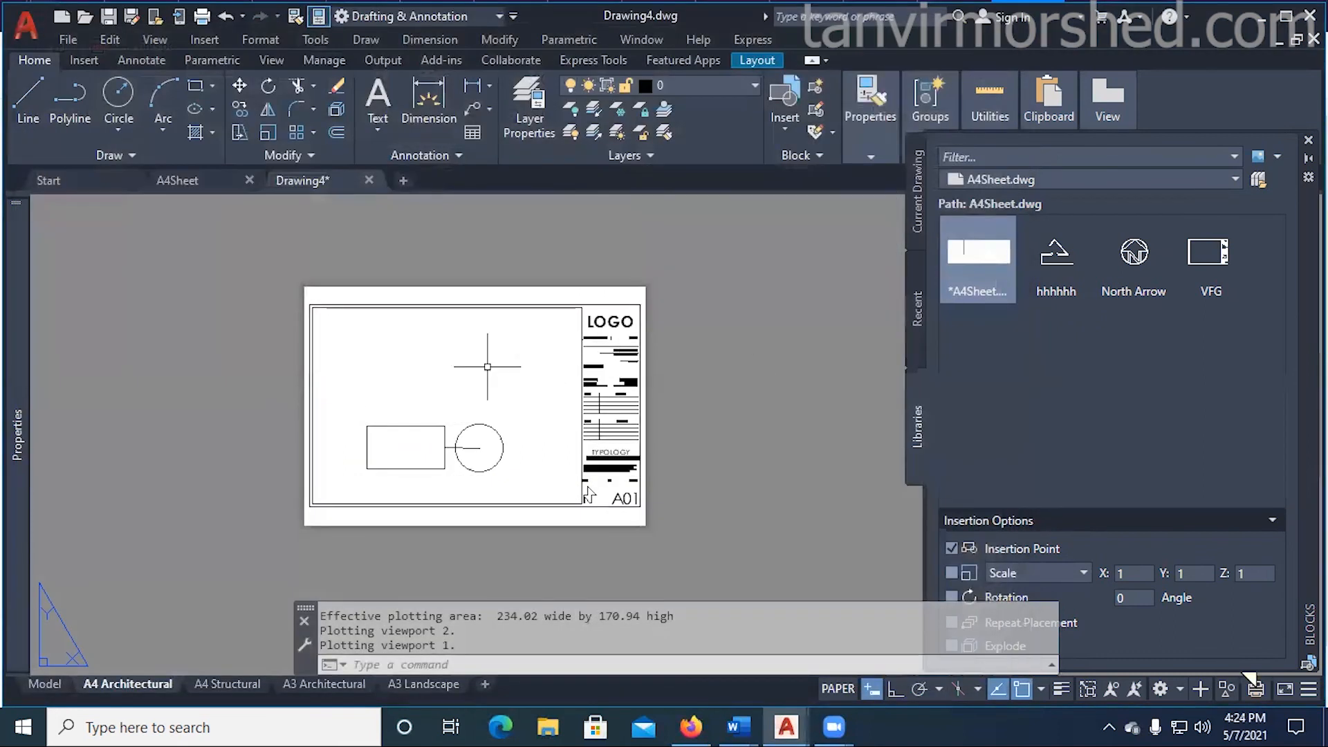